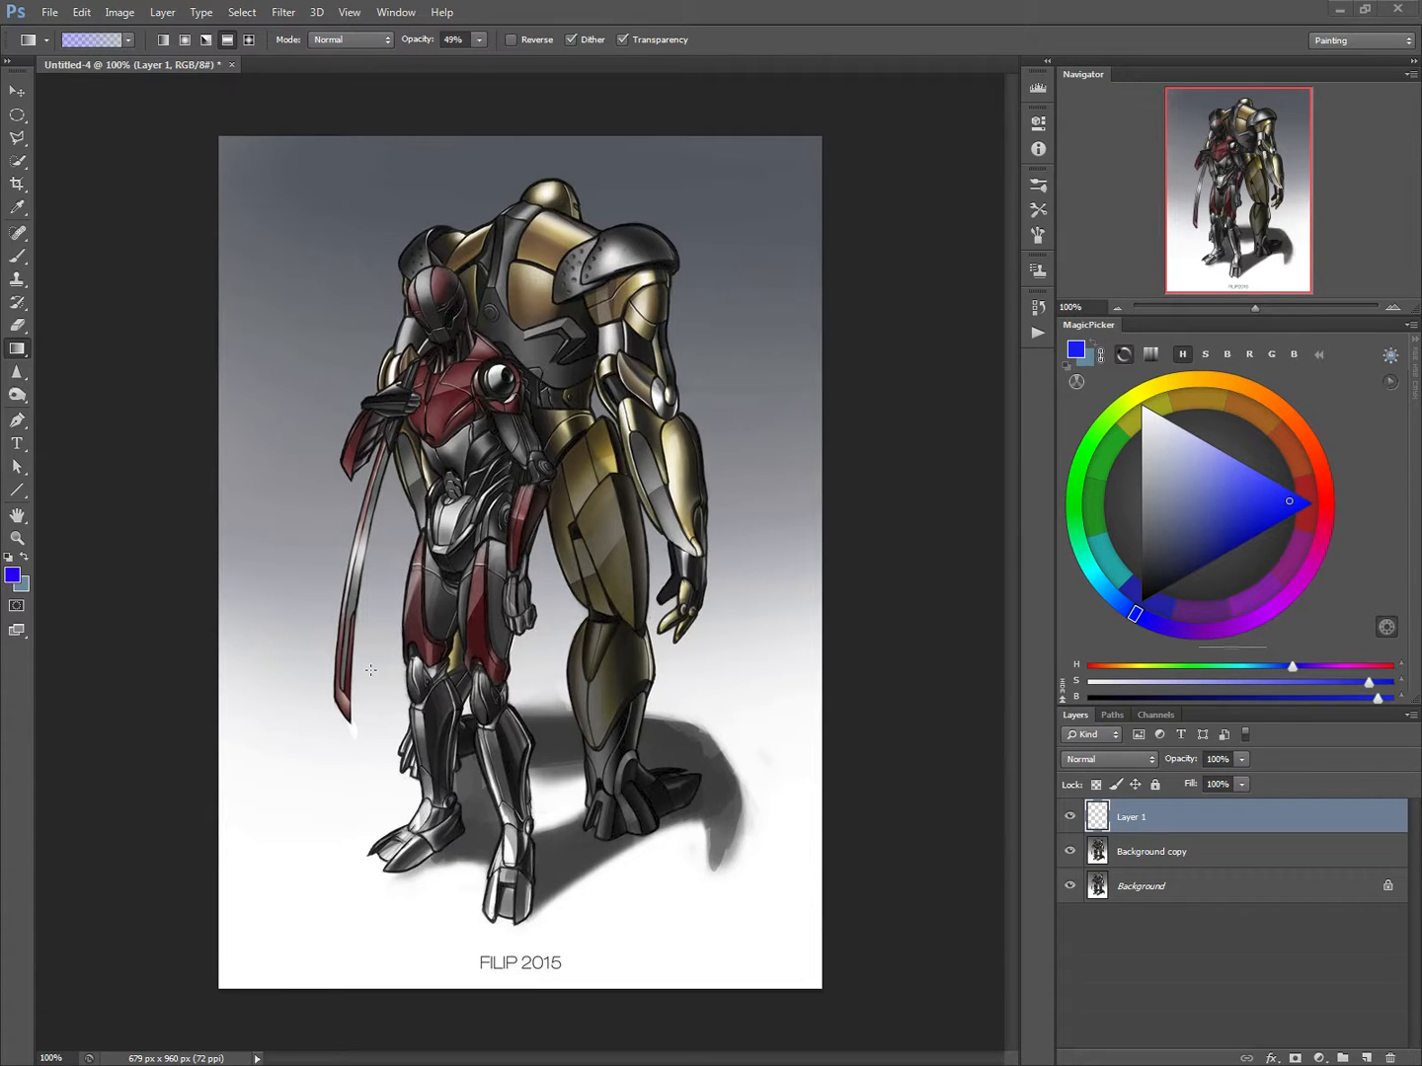
# Lasso the red robot and its sword on the Background copy layer and cut the selection onto a new layer.
pyautogui.click(1098, 857)
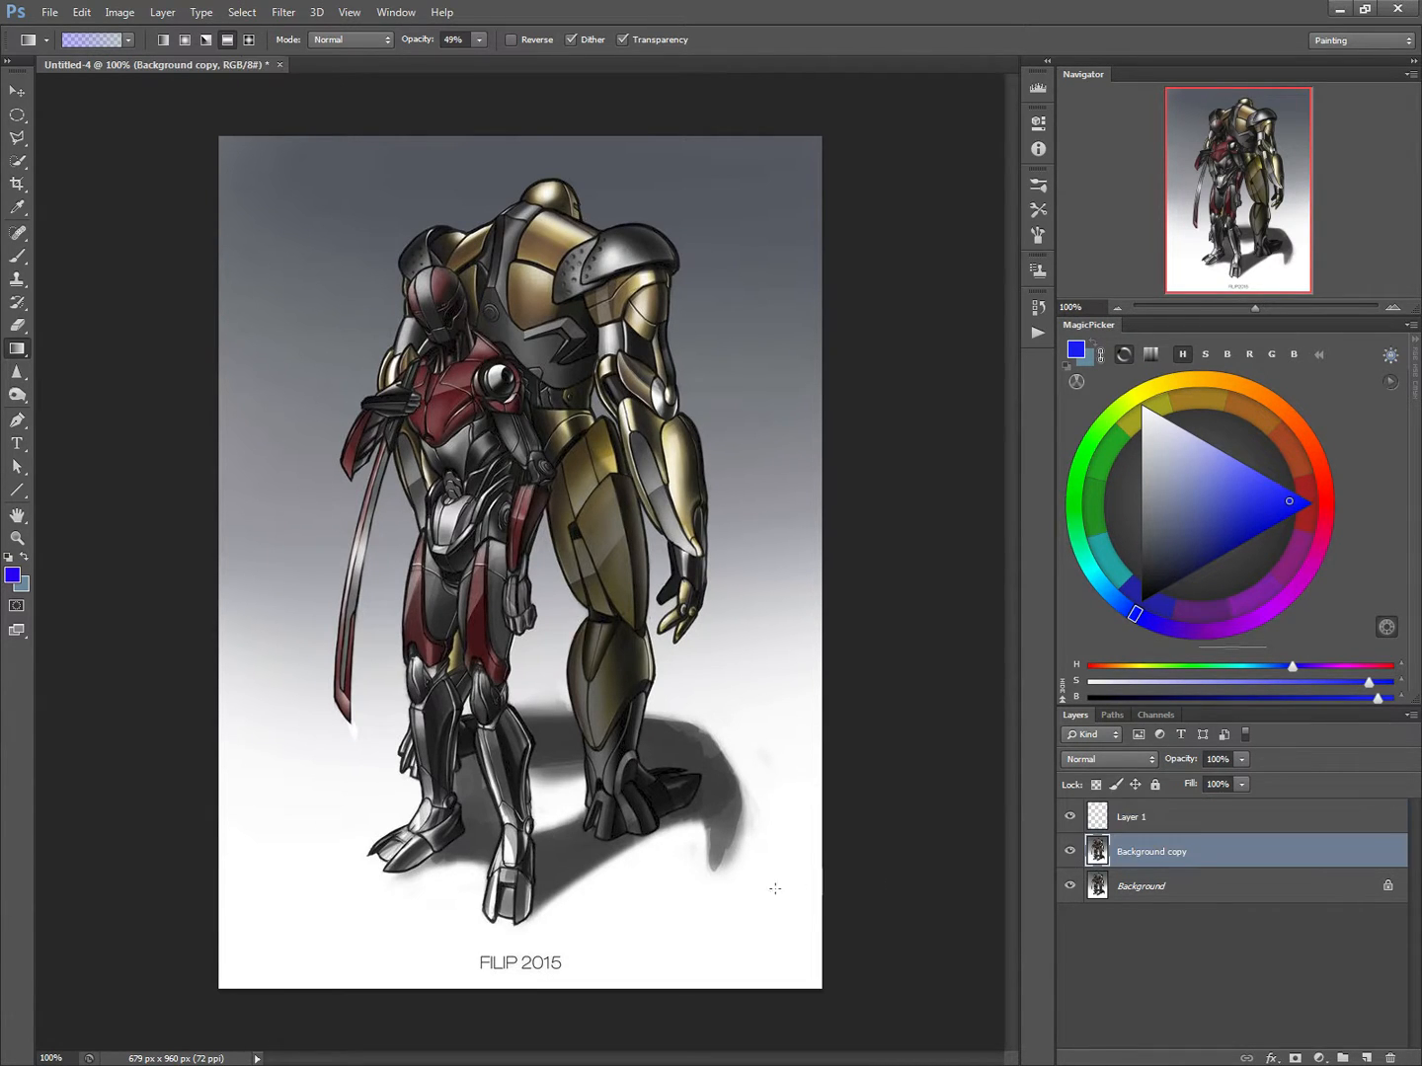
pyautogui.click(18, 139)
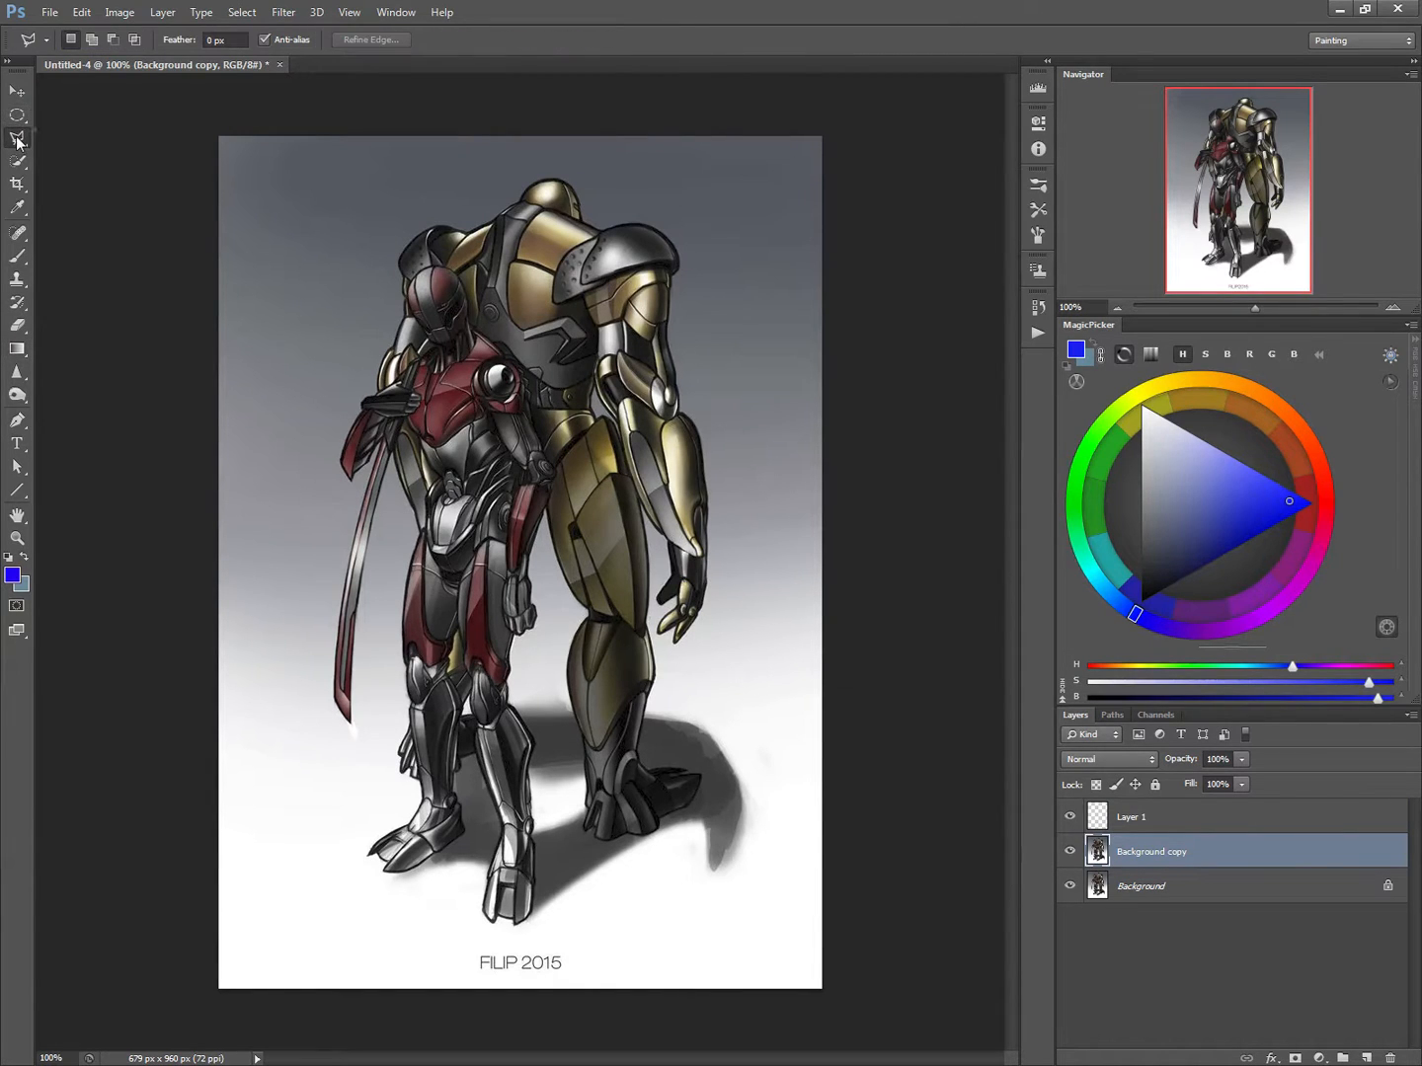
pyautogui.rightClick(16, 139)
pyautogui.click(94, 133)
pyautogui.moveTo(461, 293)
pyautogui.mouseDown()
pyautogui.moveTo(522, 389)
pyautogui.moveTo(556, 475)
pyautogui.moveTo(531, 552)
pyautogui.moveTo(538, 617)
pyautogui.moveTo(514, 640)
pyautogui.moveTo(508, 685)
pyautogui.moveTo(534, 752)
pyautogui.moveTo(533, 905)
pyautogui.moveTo(515, 931)
pyautogui.moveTo(485, 928)
pyautogui.moveTo(475, 895)
pyautogui.moveTo(449, 882)
pyautogui.moveTo(368, 882)
pyautogui.moveTo(423, 798)
pyautogui.moveTo(399, 643)
pyautogui.moveTo(413, 545)
pyautogui.mouseUp()
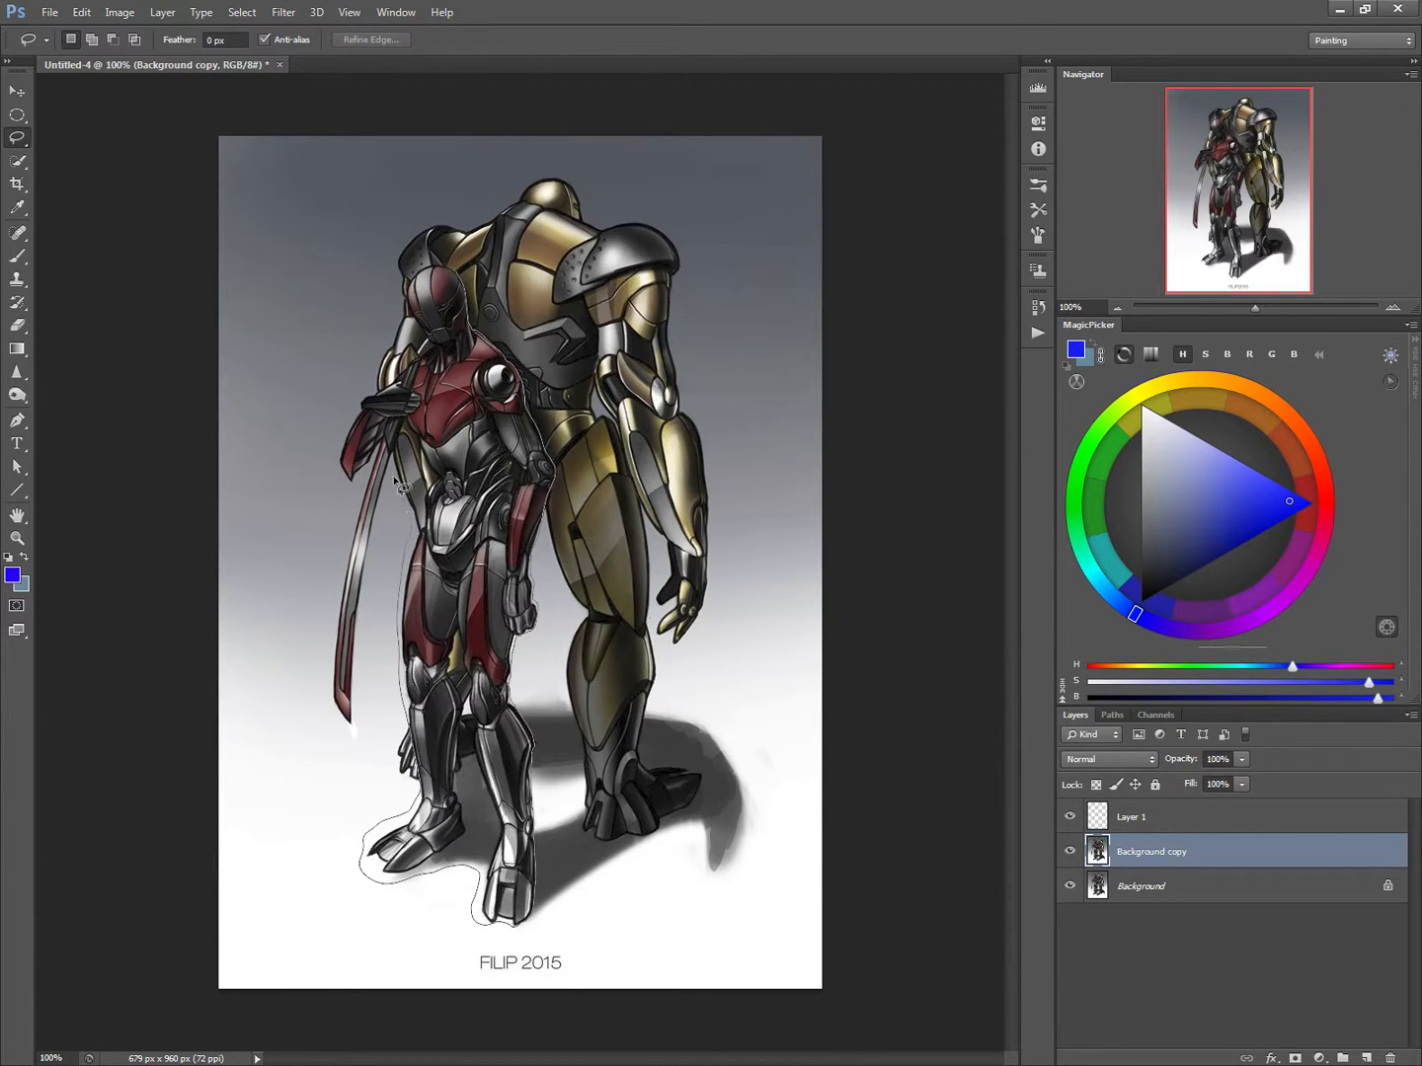
pyautogui.moveTo(395, 481)
pyautogui.mouseDown()
pyautogui.moveTo(344, 744)
pyautogui.moveTo(324, 689)
pyautogui.moveTo(366, 479)
pyautogui.moveTo(349, 487)
pyautogui.moveTo(354, 414)
pyautogui.moveTo(408, 390)
pyautogui.moveTo(429, 306)
pyautogui.moveTo(408, 285)
pyautogui.moveTo(463, 288)
pyautogui.mouseUp()
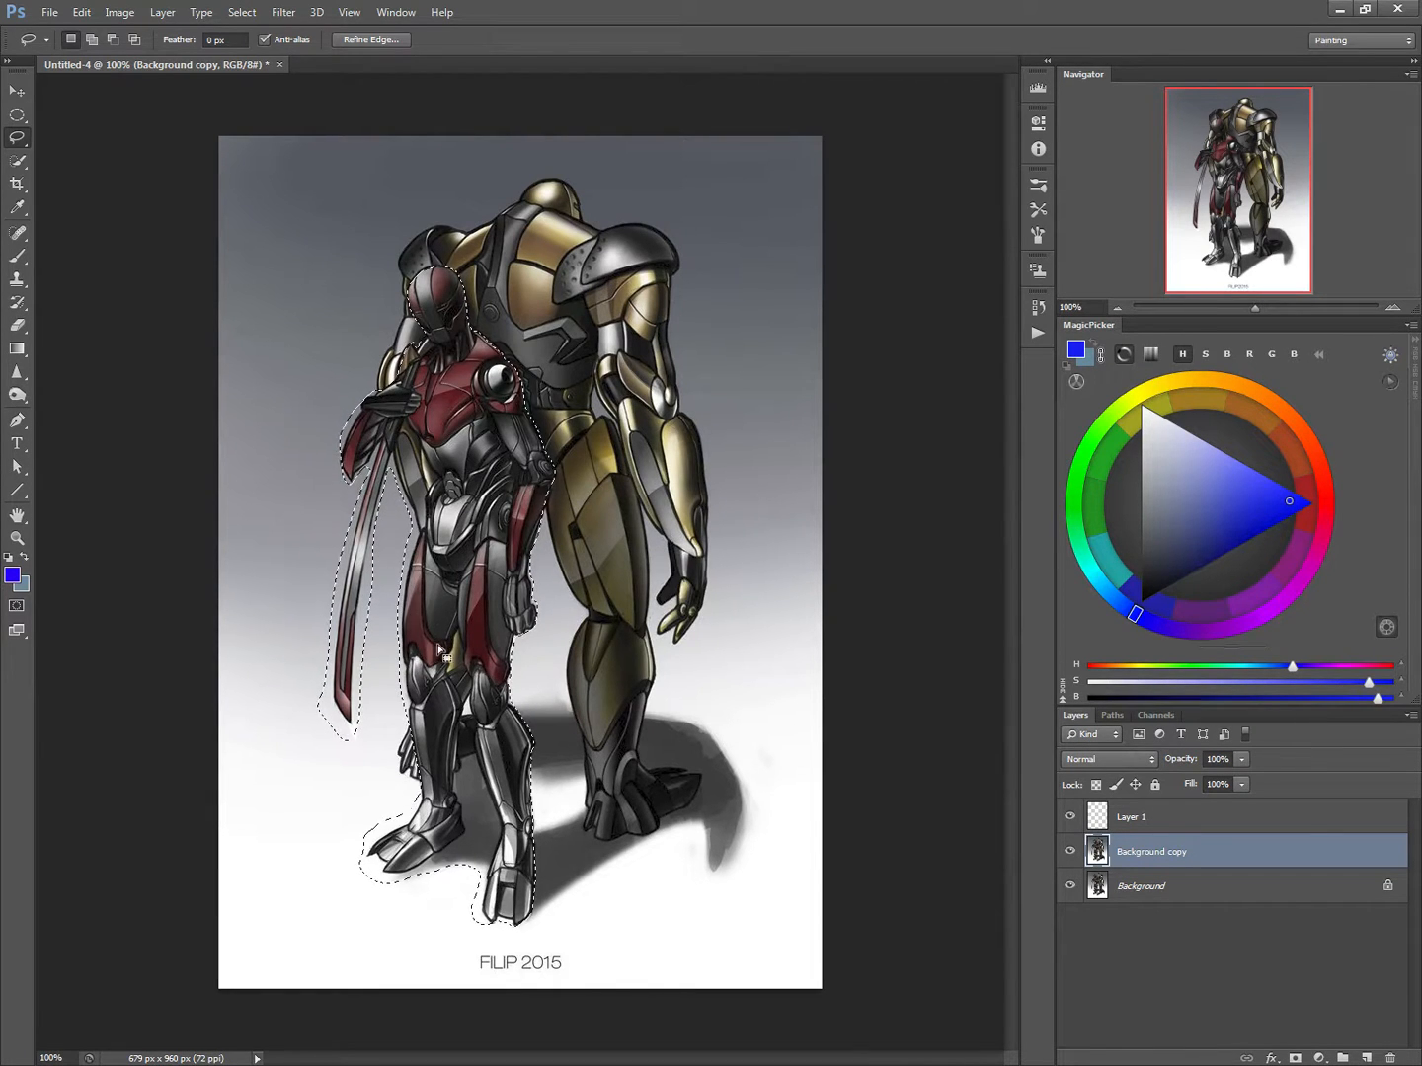
pyautogui.rightClick(455, 608)
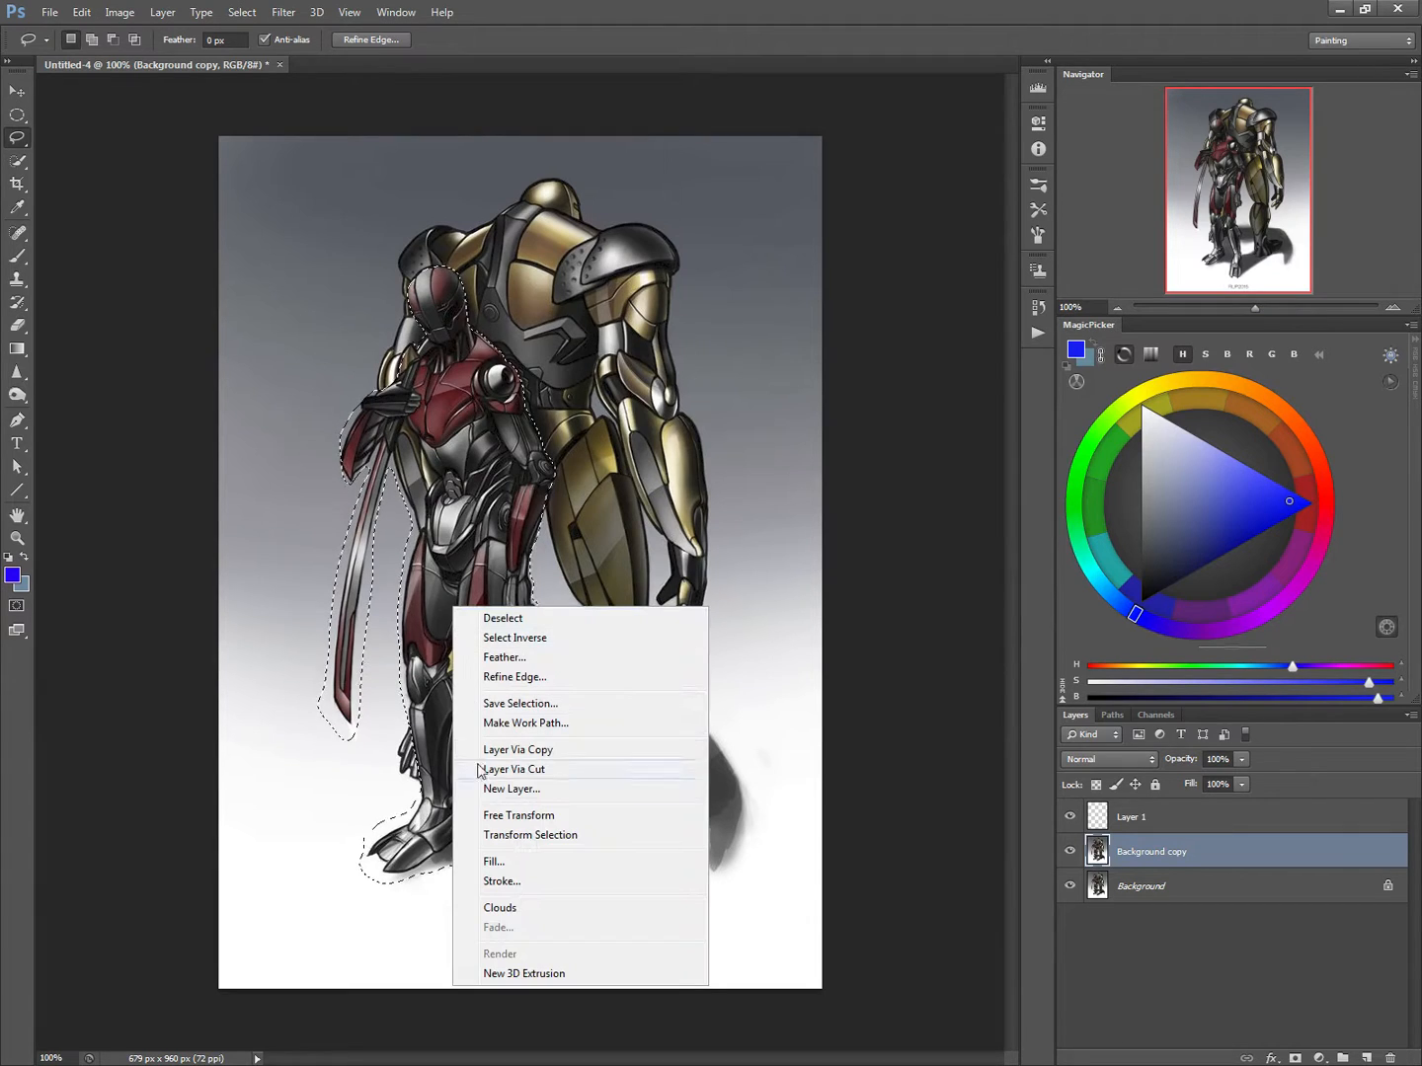
pyautogui.click(487, 769)
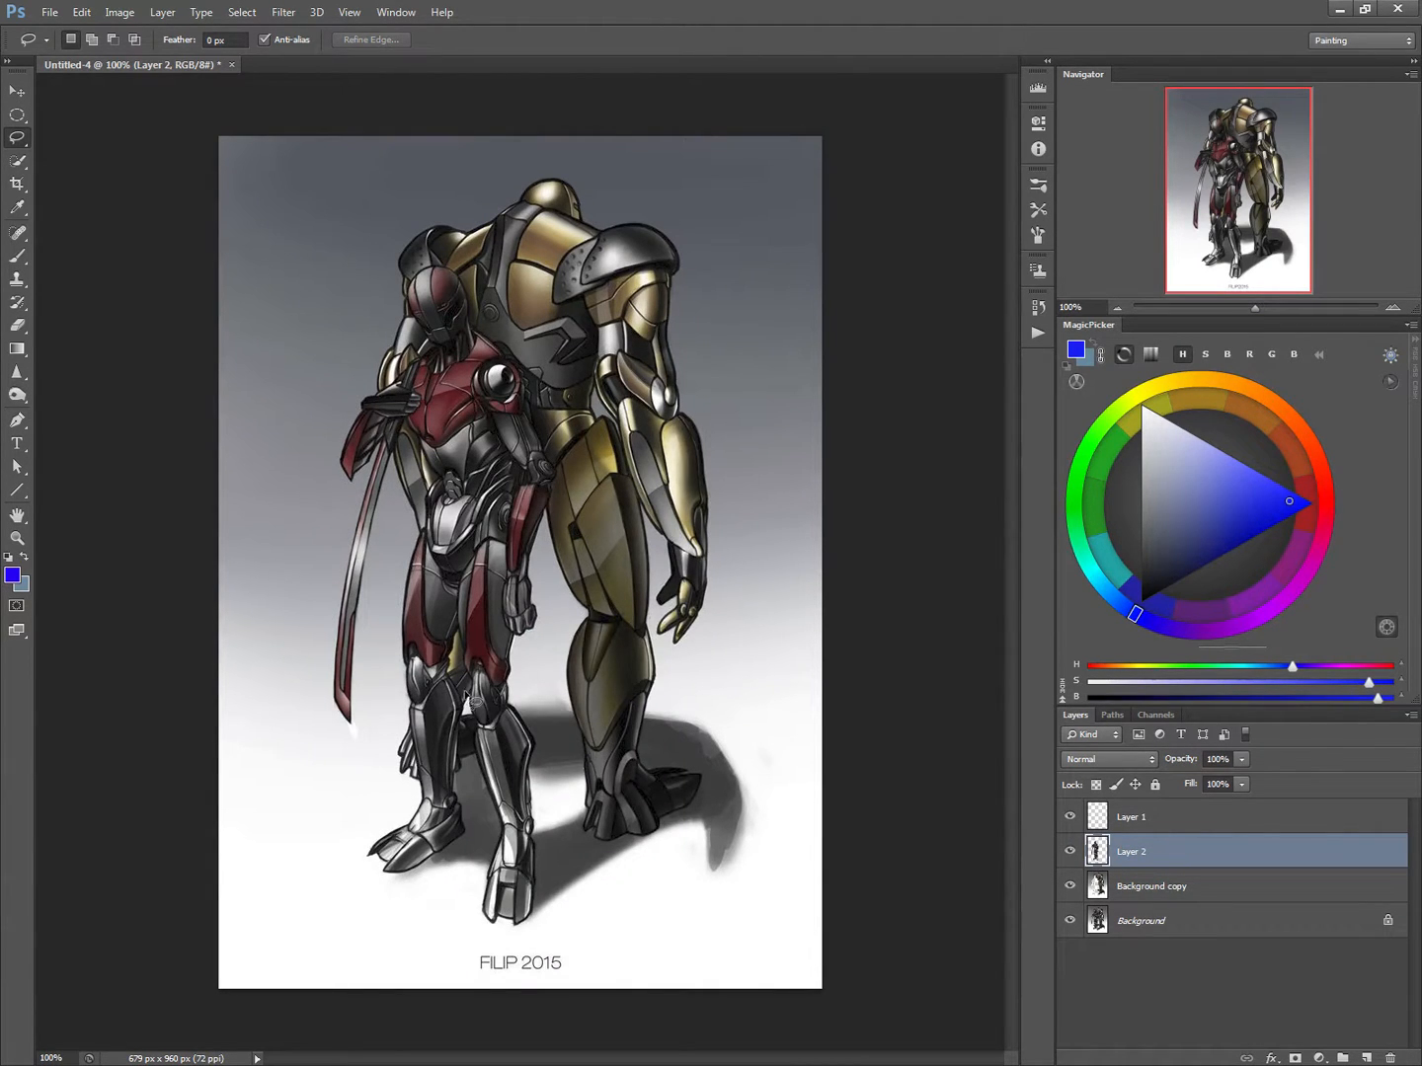
# Apply Hue/Saturation to the red robot's Layer 2 with saturation +28 and lightness +6.
pyautogui.hotkey('alt', ']')
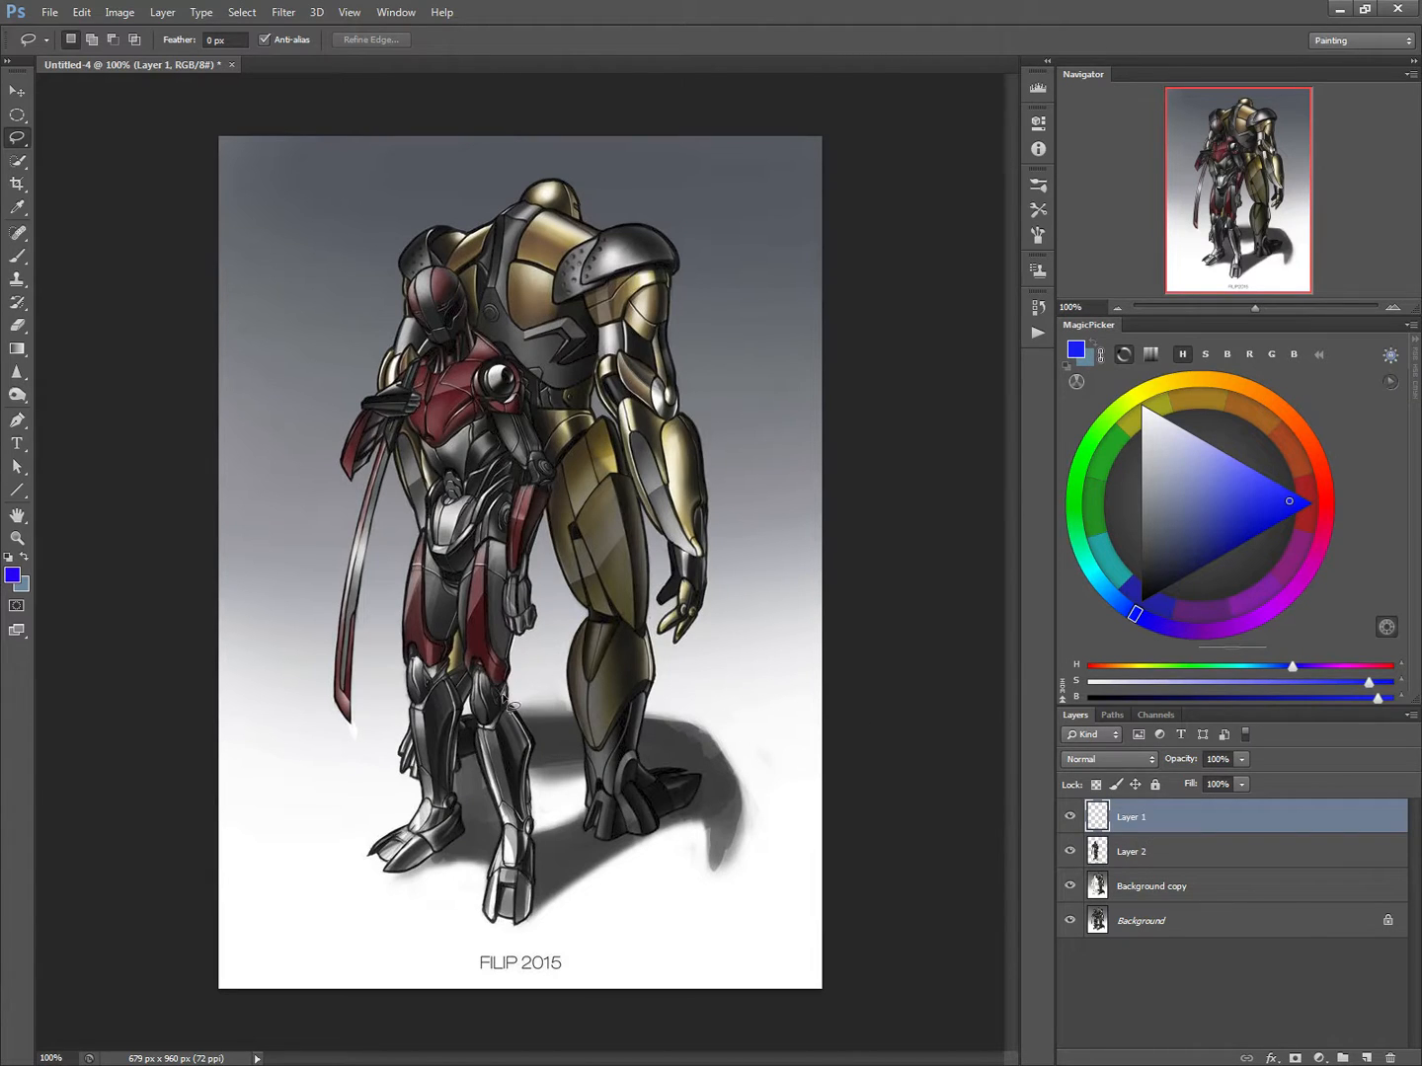
pyautogui.click(1098, 853)
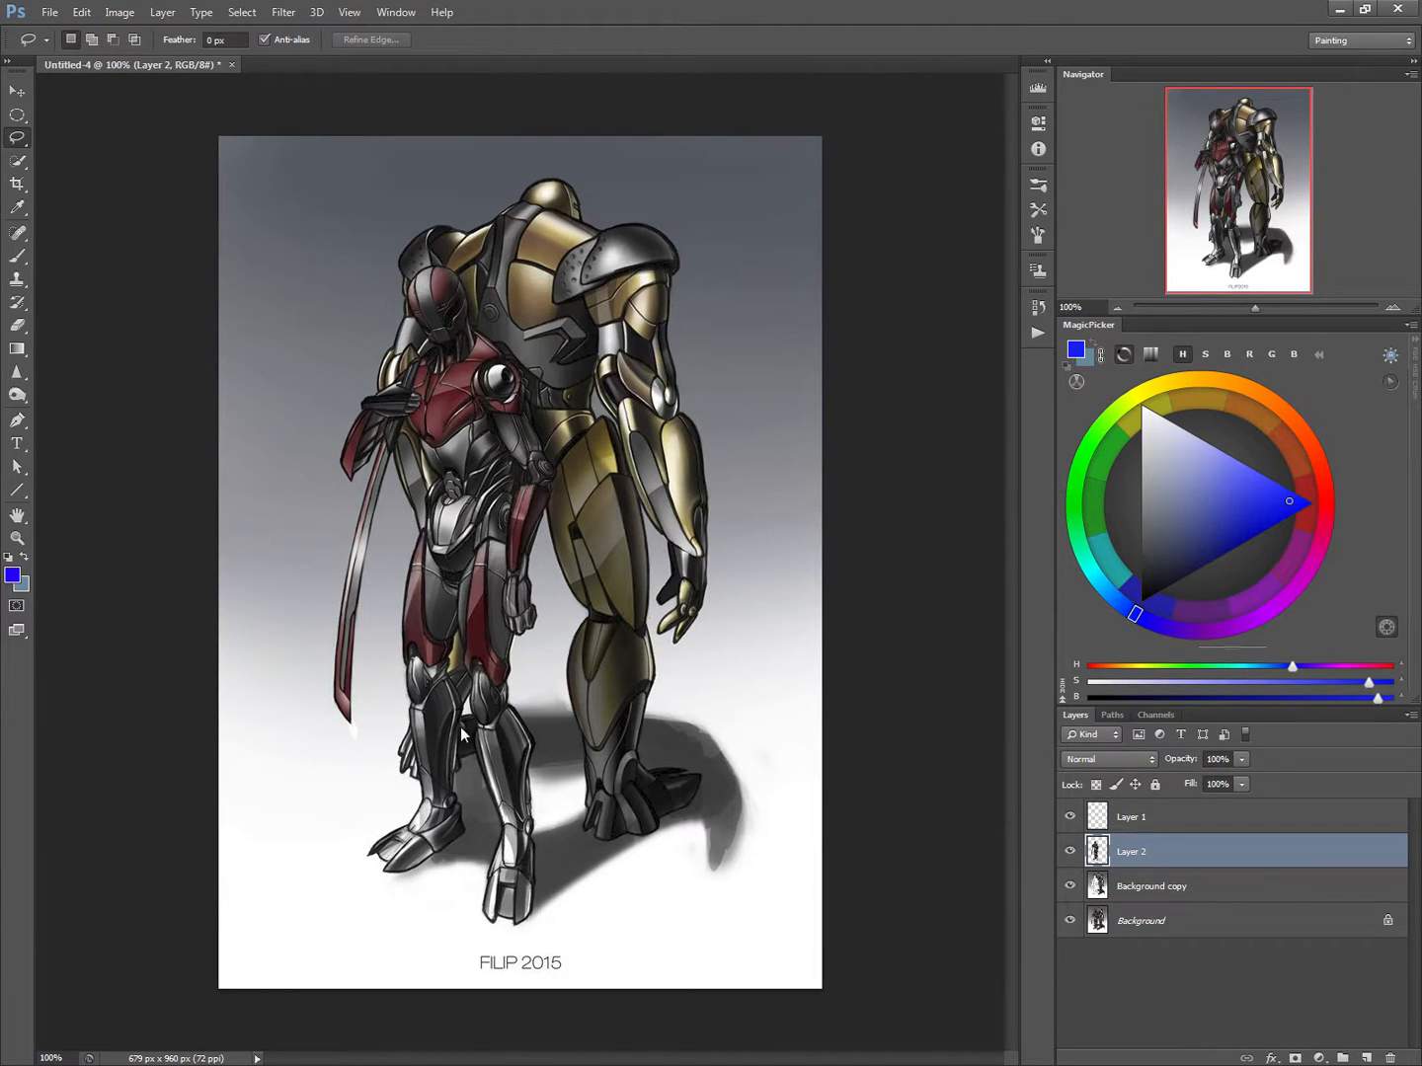
pyautogui.hotkey('ctrl', 'u')
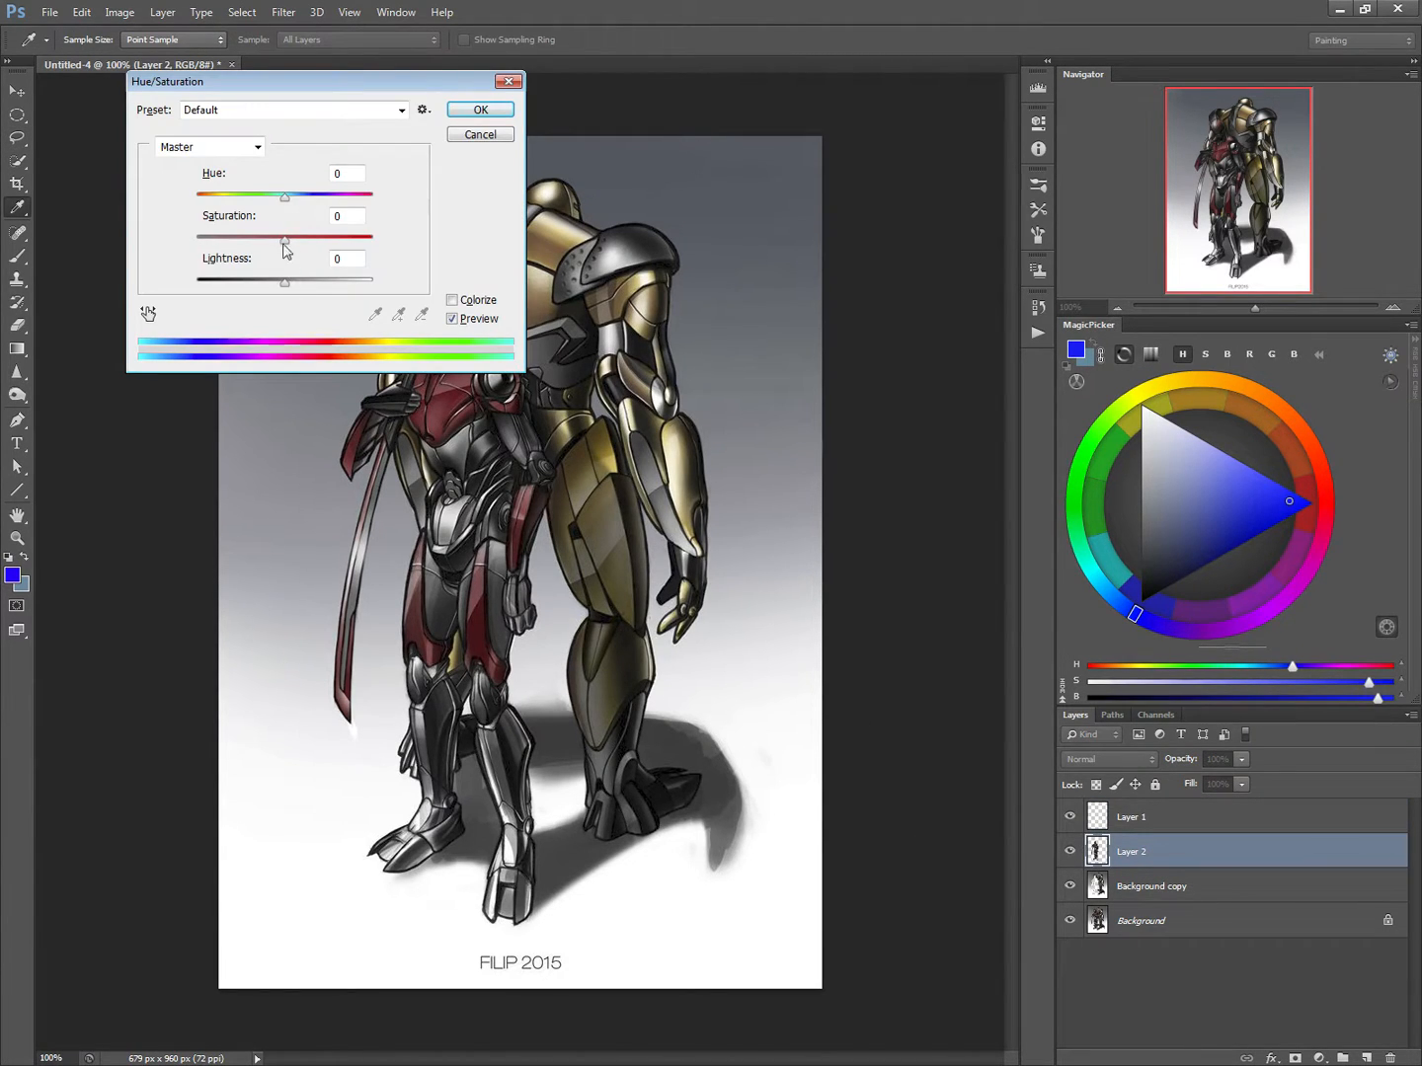
pyautogui.moveTo(283, 243); pyautogui.dragTo(297, 240)
pyautogui.click(1101, 883)
pyautogui.moveTo(284, 282); pyautogui.dragTo(299, 239)
pyautogui.moveTo(289, 283); pyautogui.dragTo(305, 246)
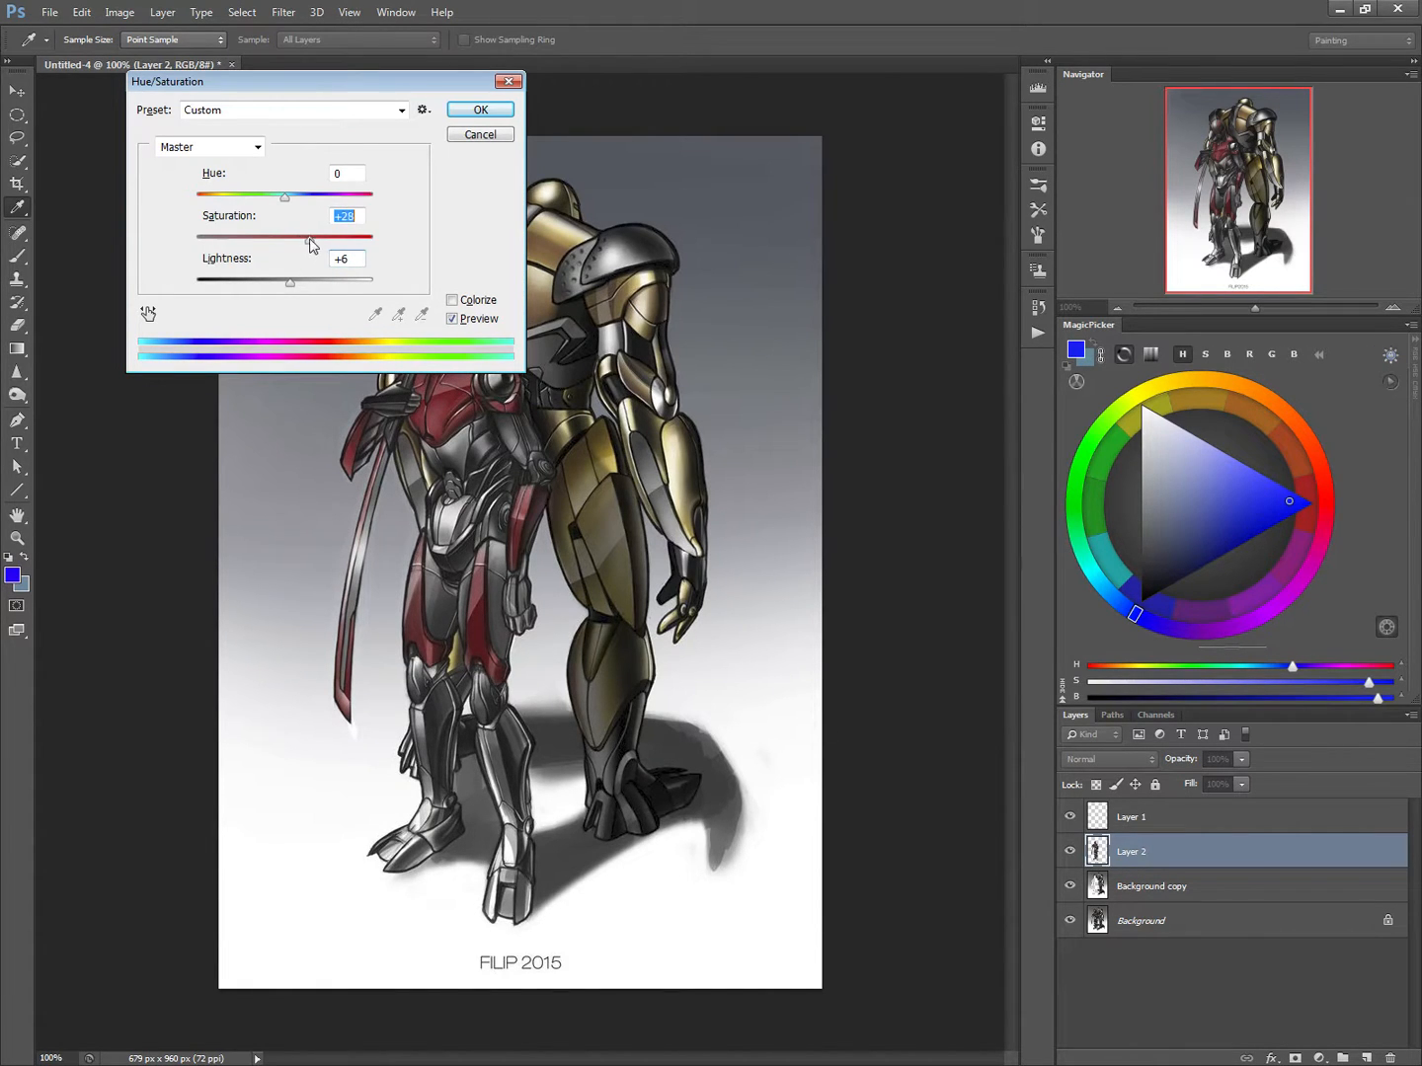
pyautogui.click(464, 111)
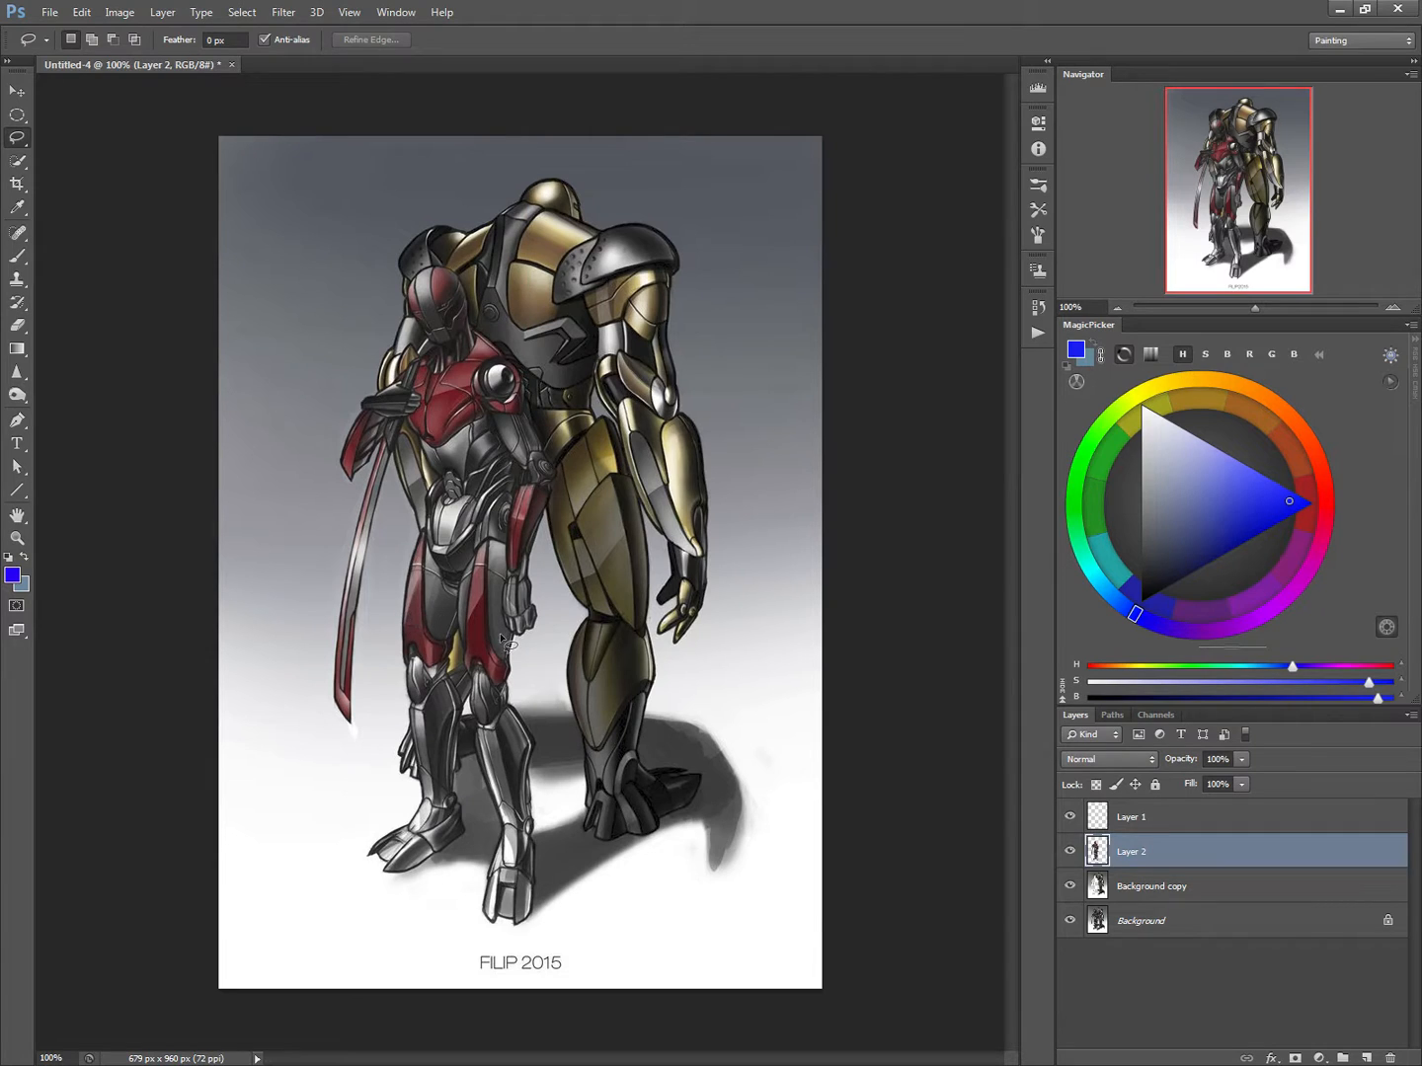
# Apply Hue/Saturation to the Background copy layer with saturation -11 and lightness +4.
pyautogui.click(1098, 889)
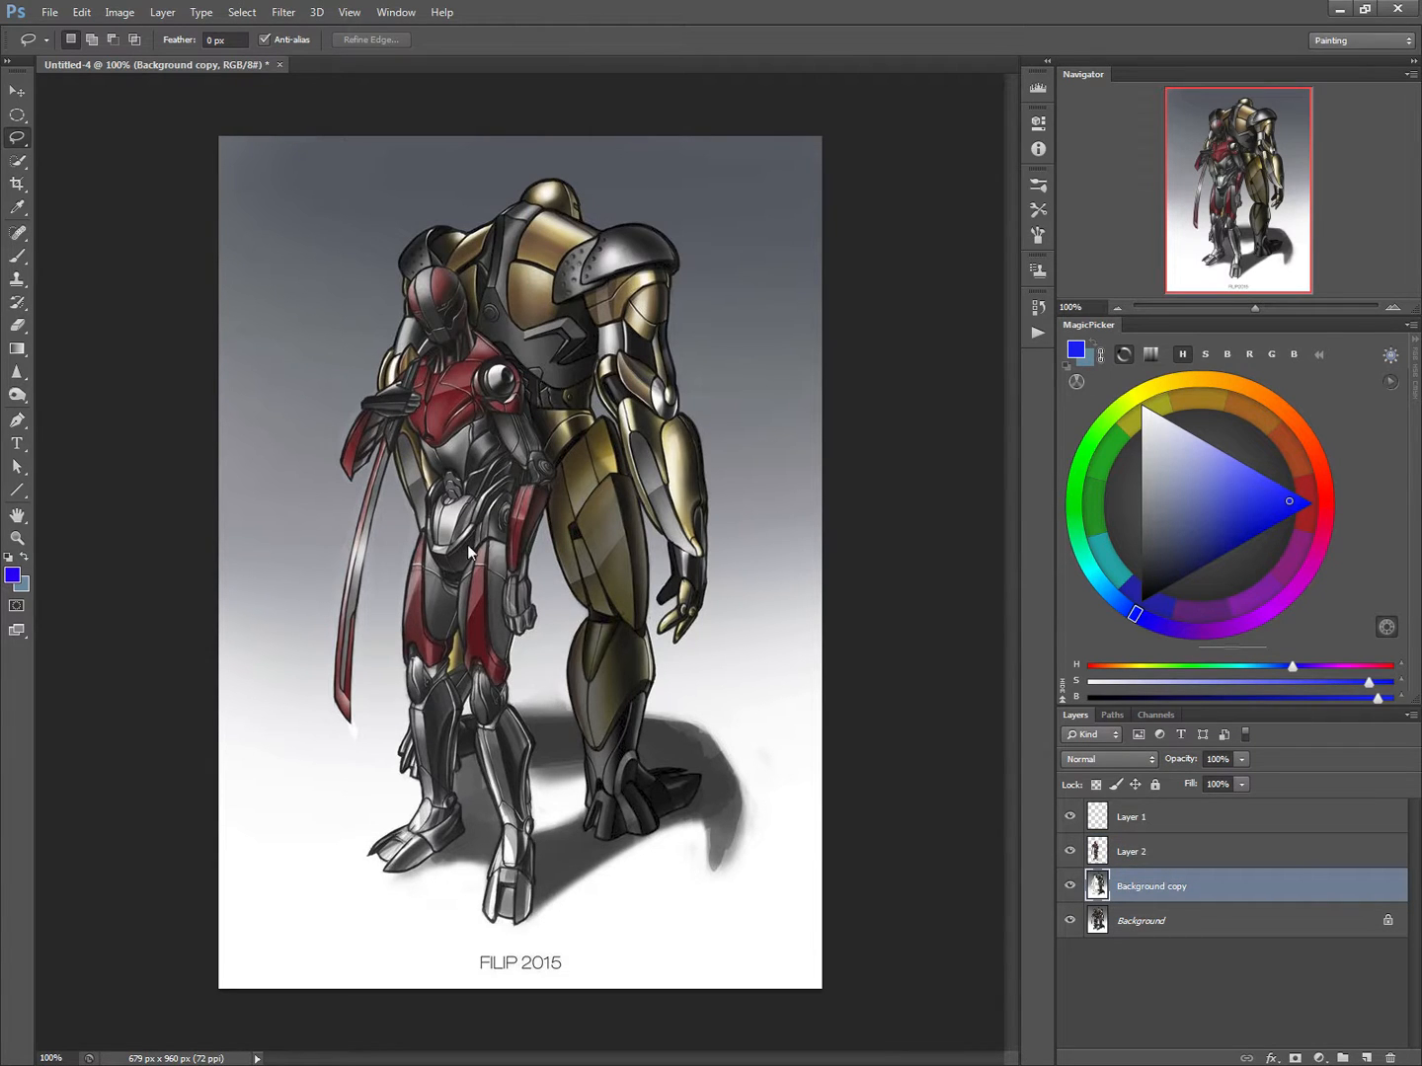
pyautogui.hotkey('ctrl', 'u')
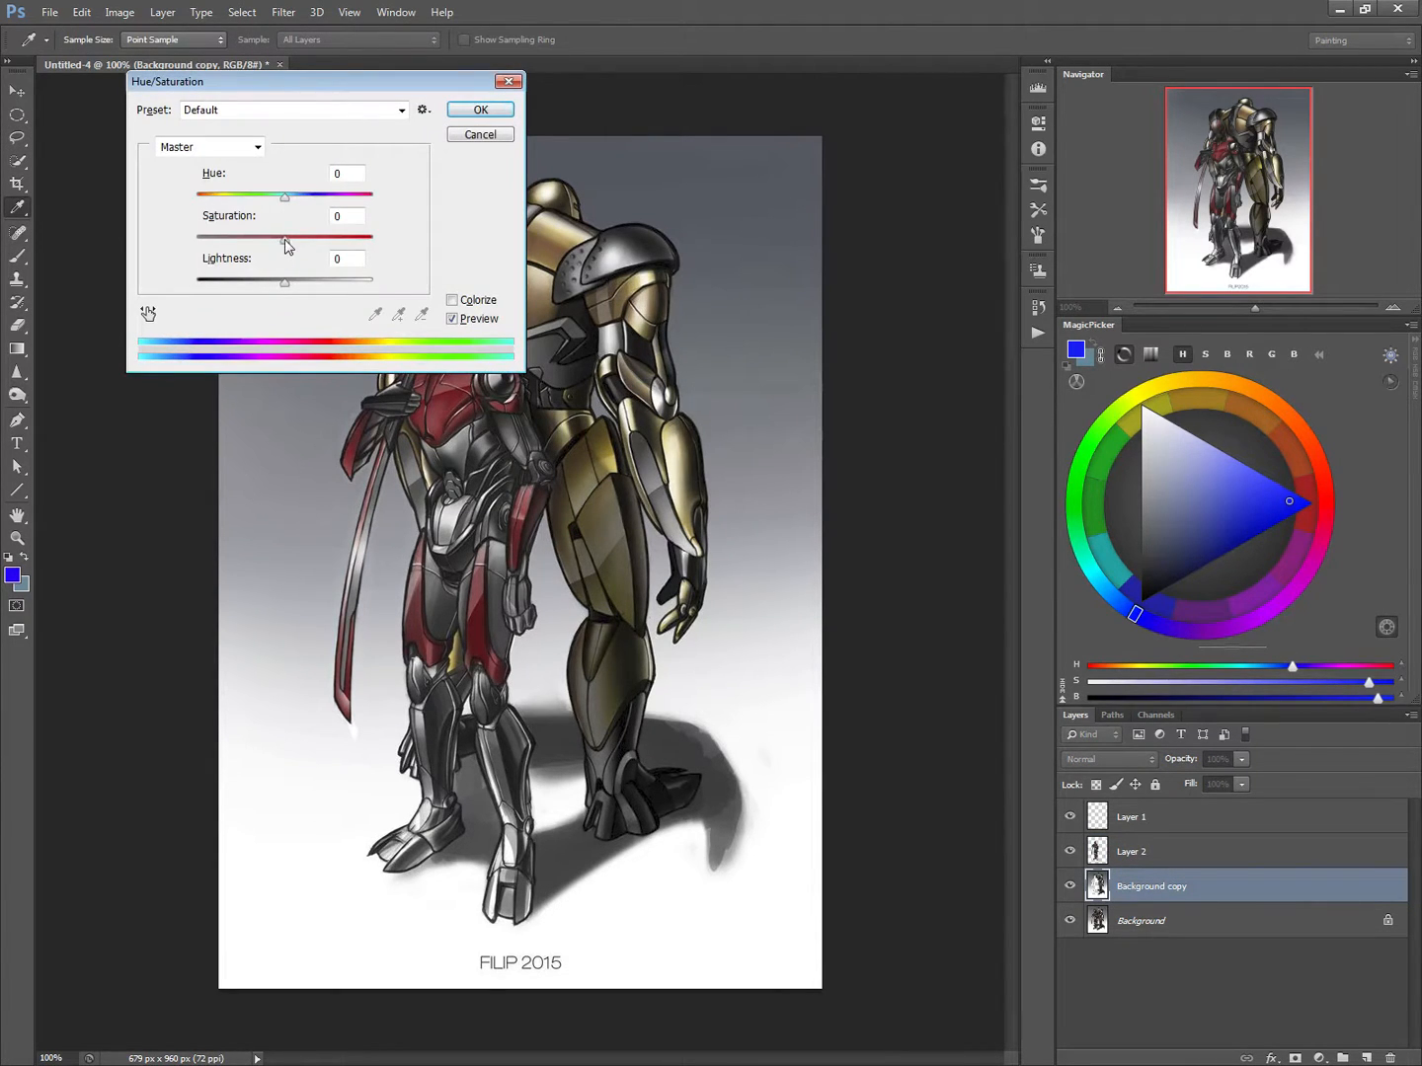
pyautogui.moveTo(284, 241); pyautogui.dragTo(288, 286)
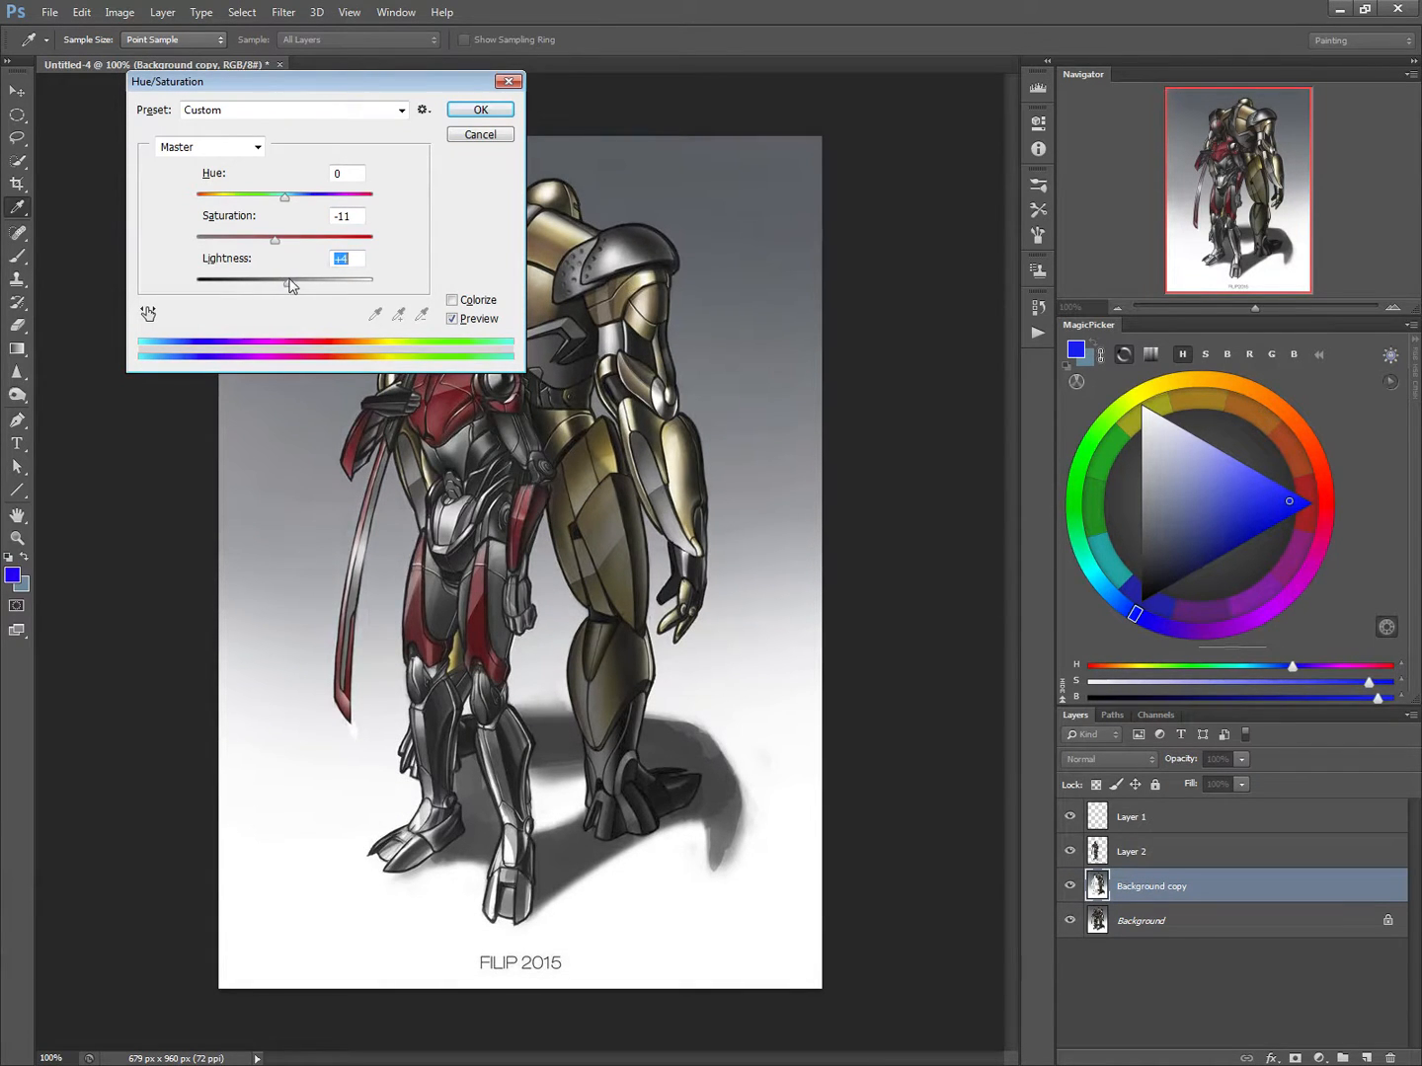
pyautogui.click(480, 108)
pyautogui.press('l')
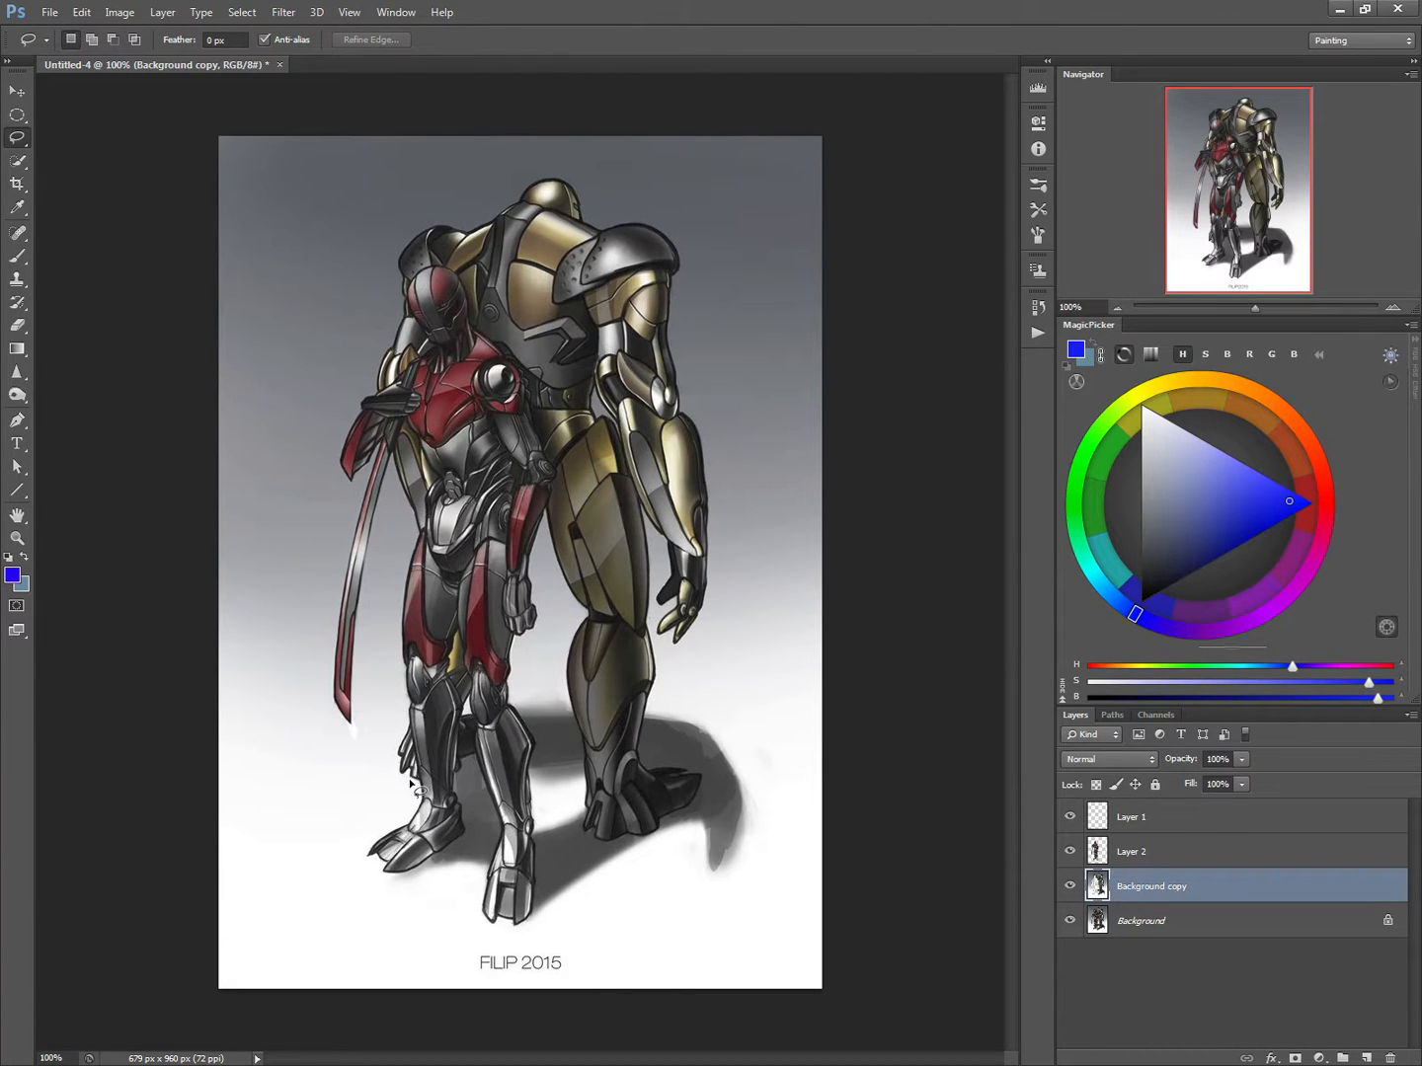
# Brighten the red robot's Layer 2 with Levels by setting the midtone input level to 1.21.
pyautogui.hotkey('alt', ']')
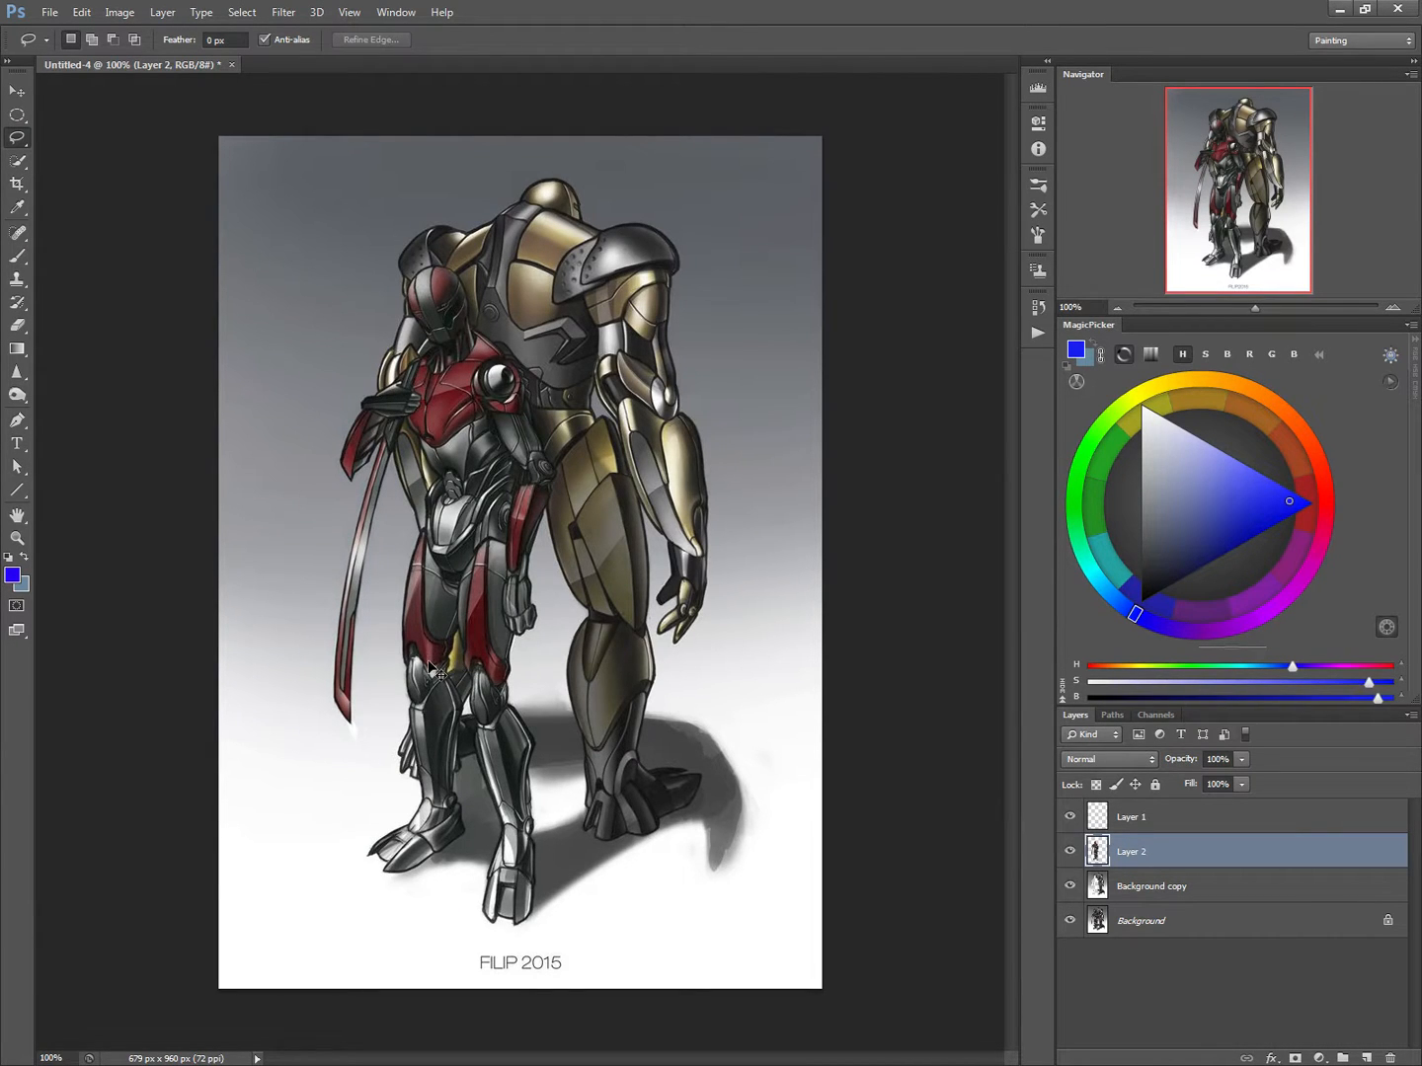
pyautogui.hotkey('ctrl', 'l')
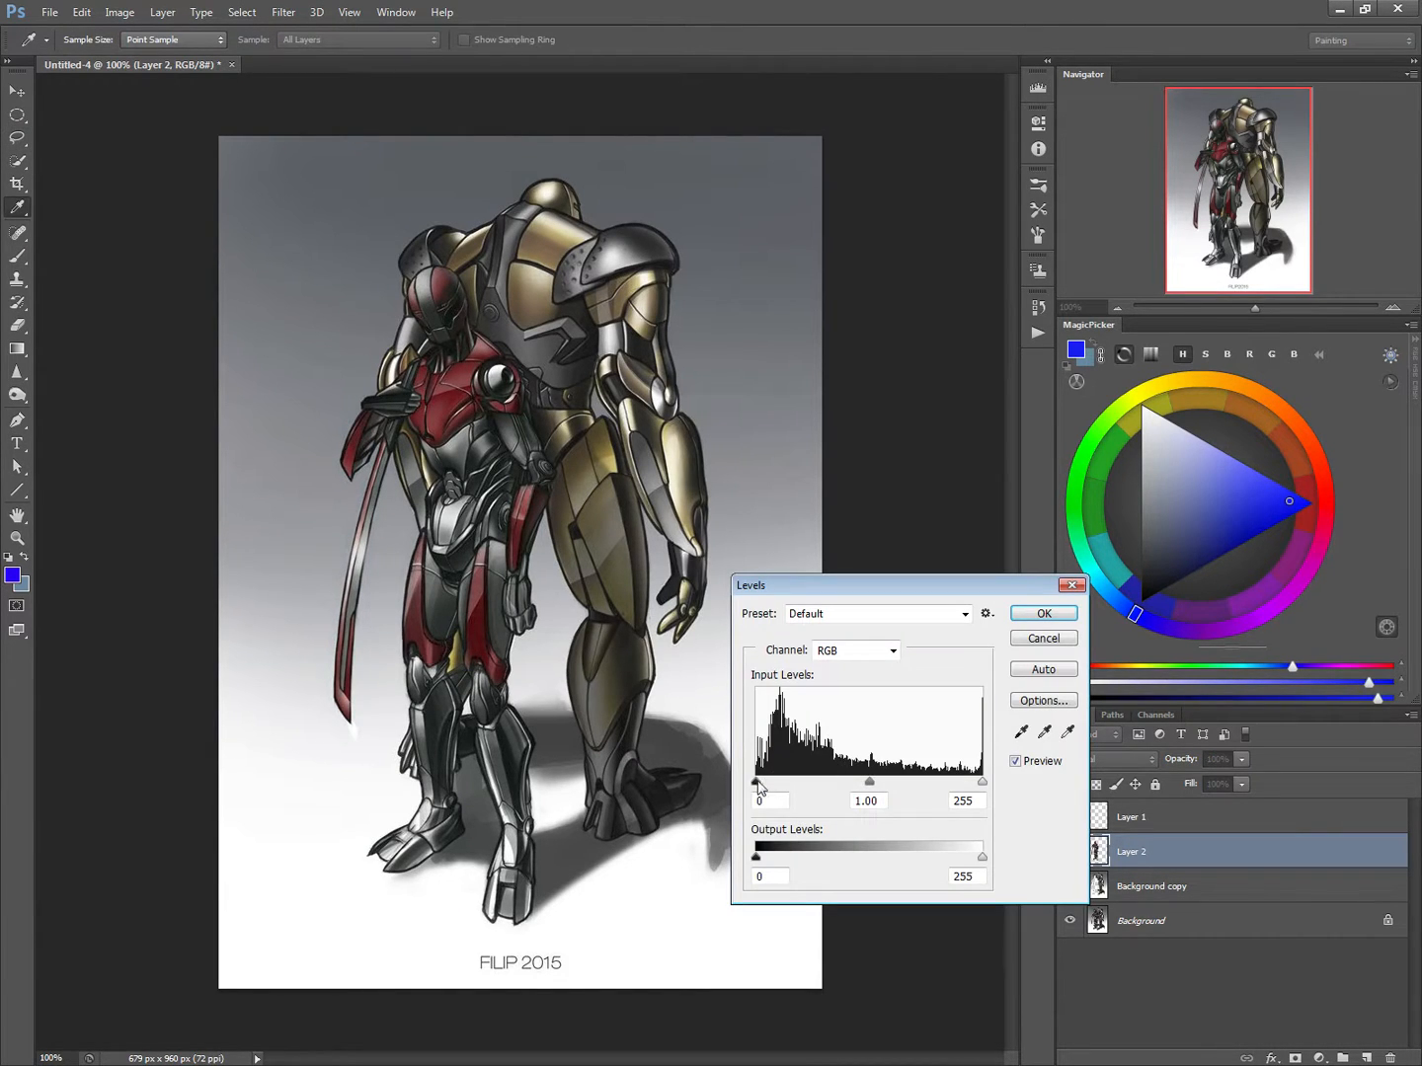
pyautogui.moveTo(869, 785); pyautogui.dragTo(856, 794)
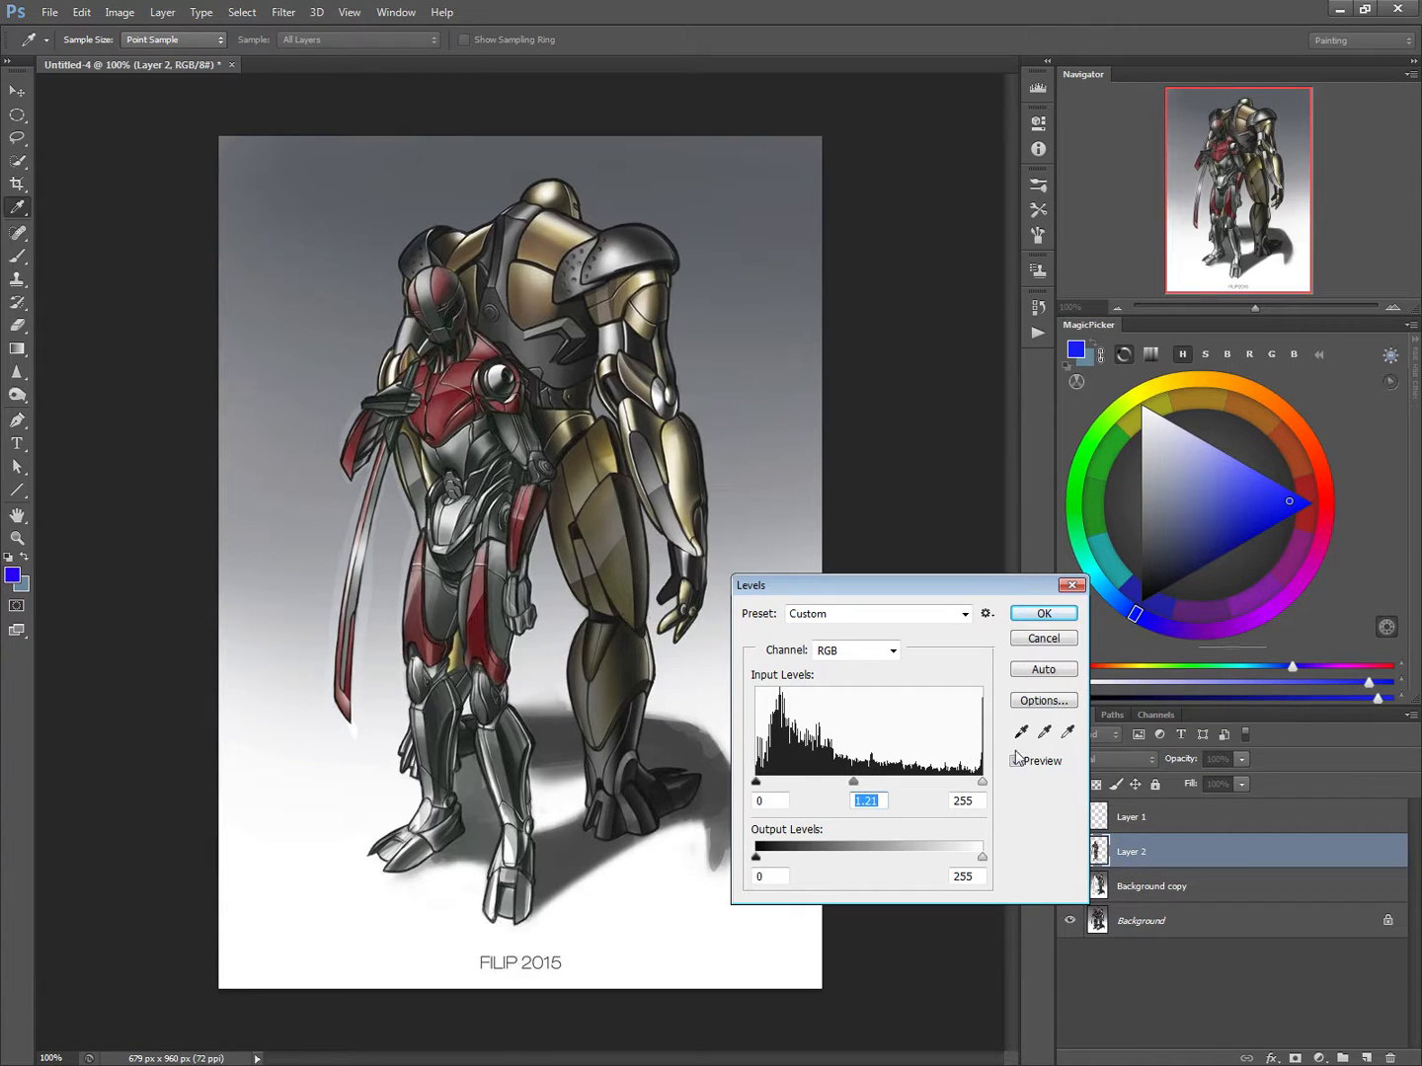
pyautogui.click(1043, 614)
pyautogui.press('l')
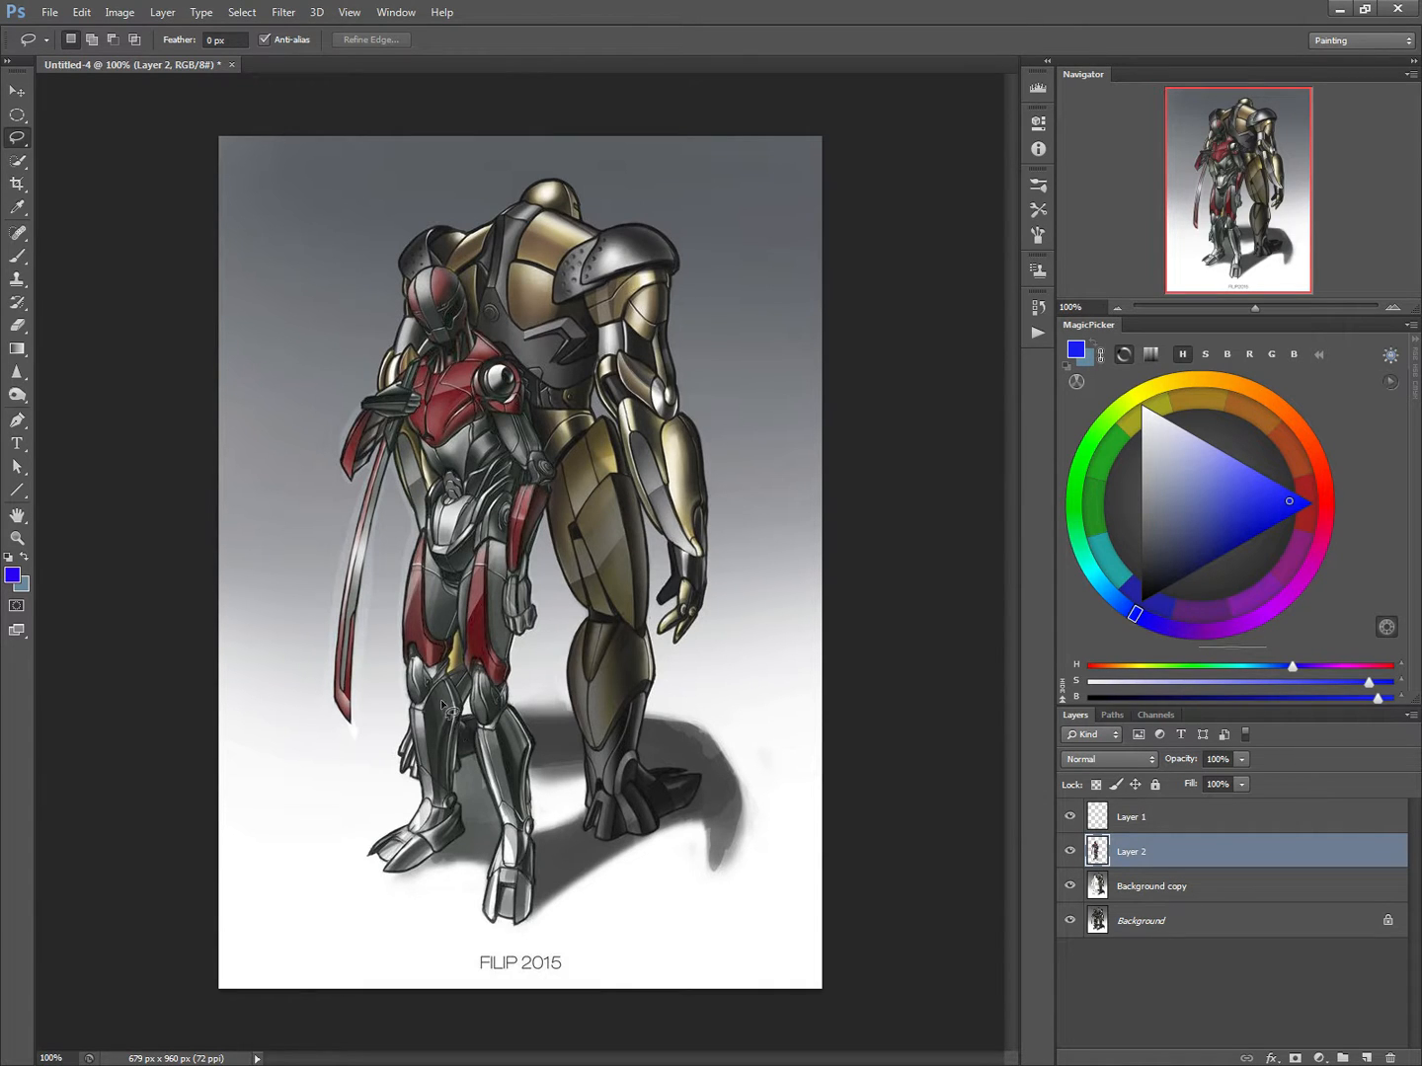
# Raise the saturation of the red robot's Layer 2 further with Hue/Saturation.
pyautogui.hotkey('ctrl', 'u')
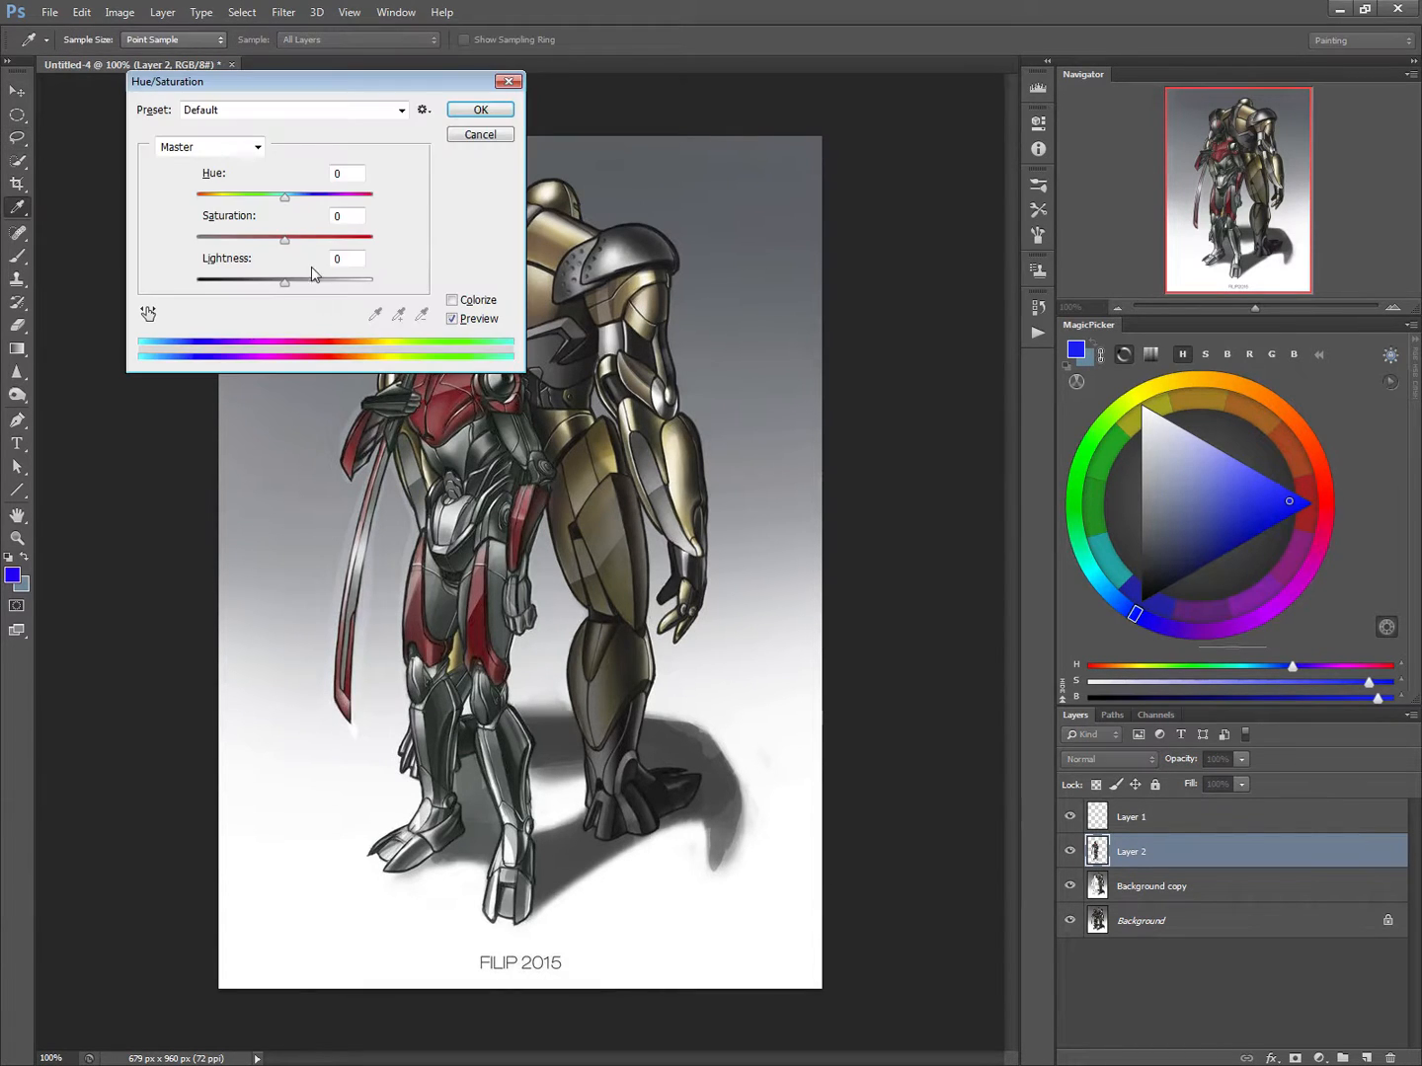
pyautogui.click(307, 238)
pyautogui.click(474, 112)
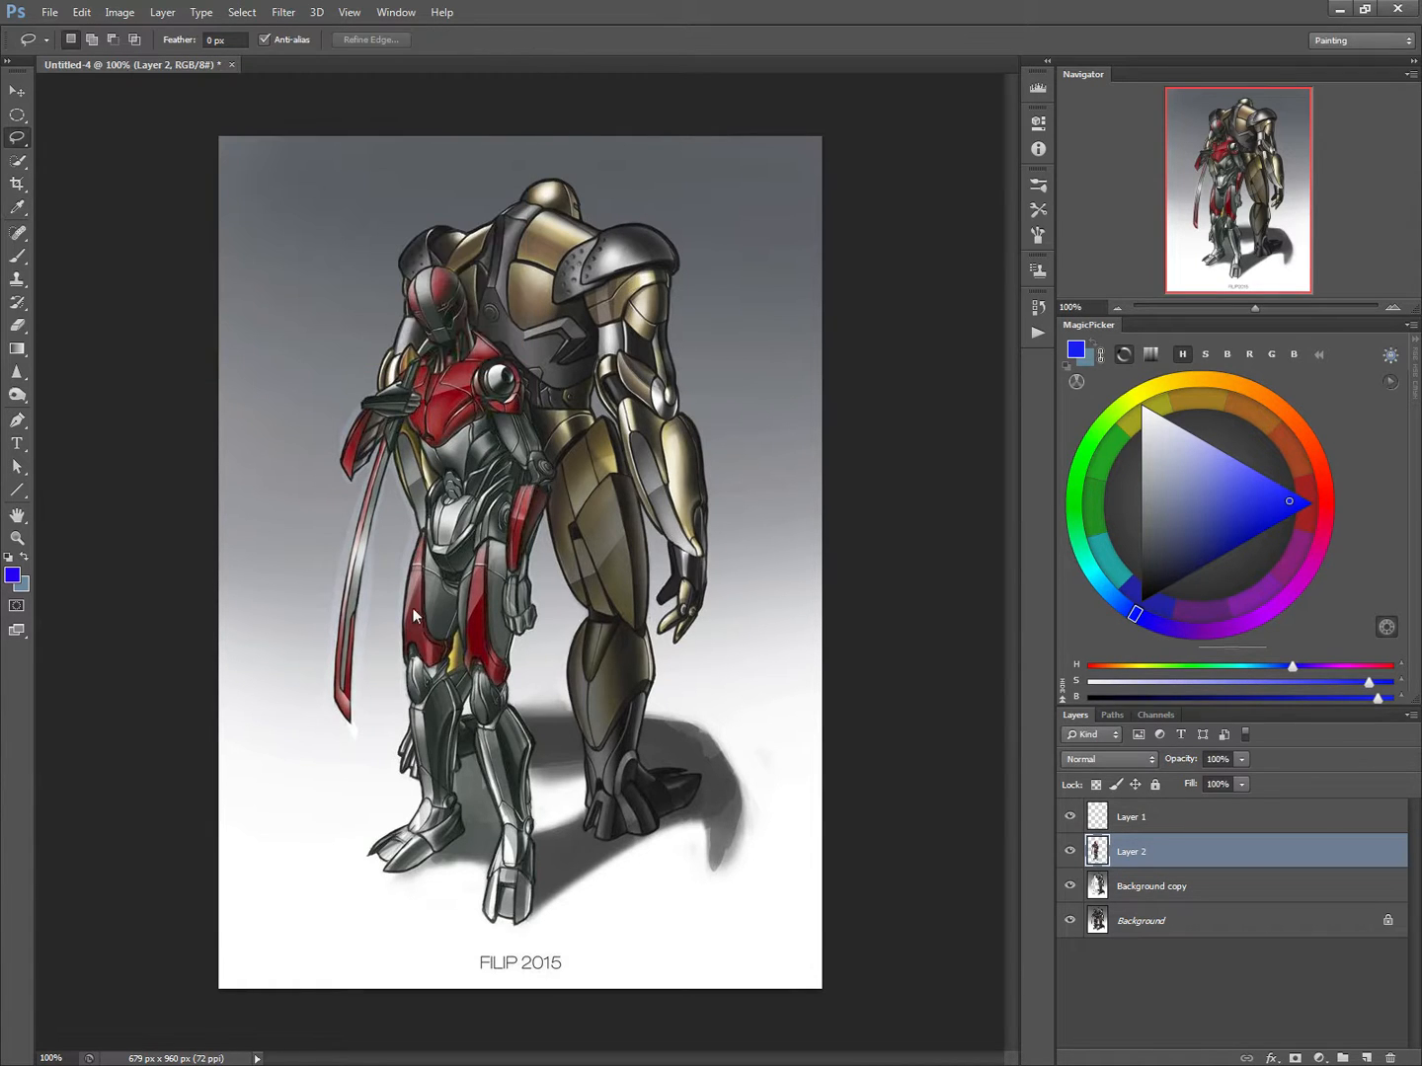
# Toggle the visibility of Layer 2 and Background copy to compare the adjusted robots with the original image.
pyautogui.press('b')
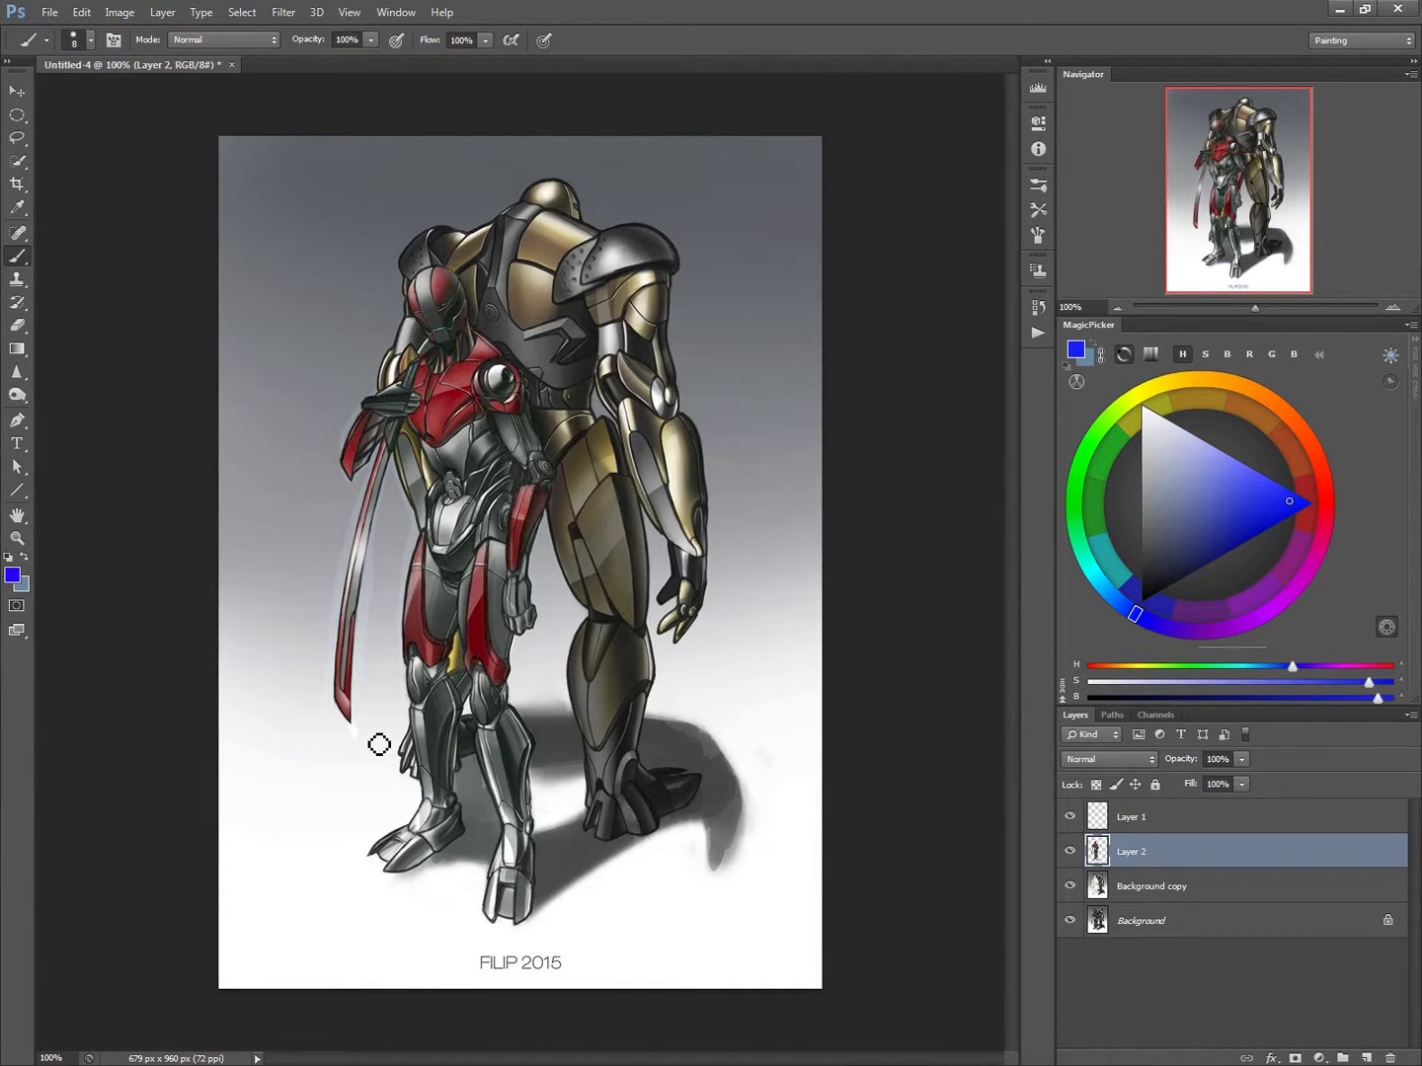
pyautogui.click(1070, 851)
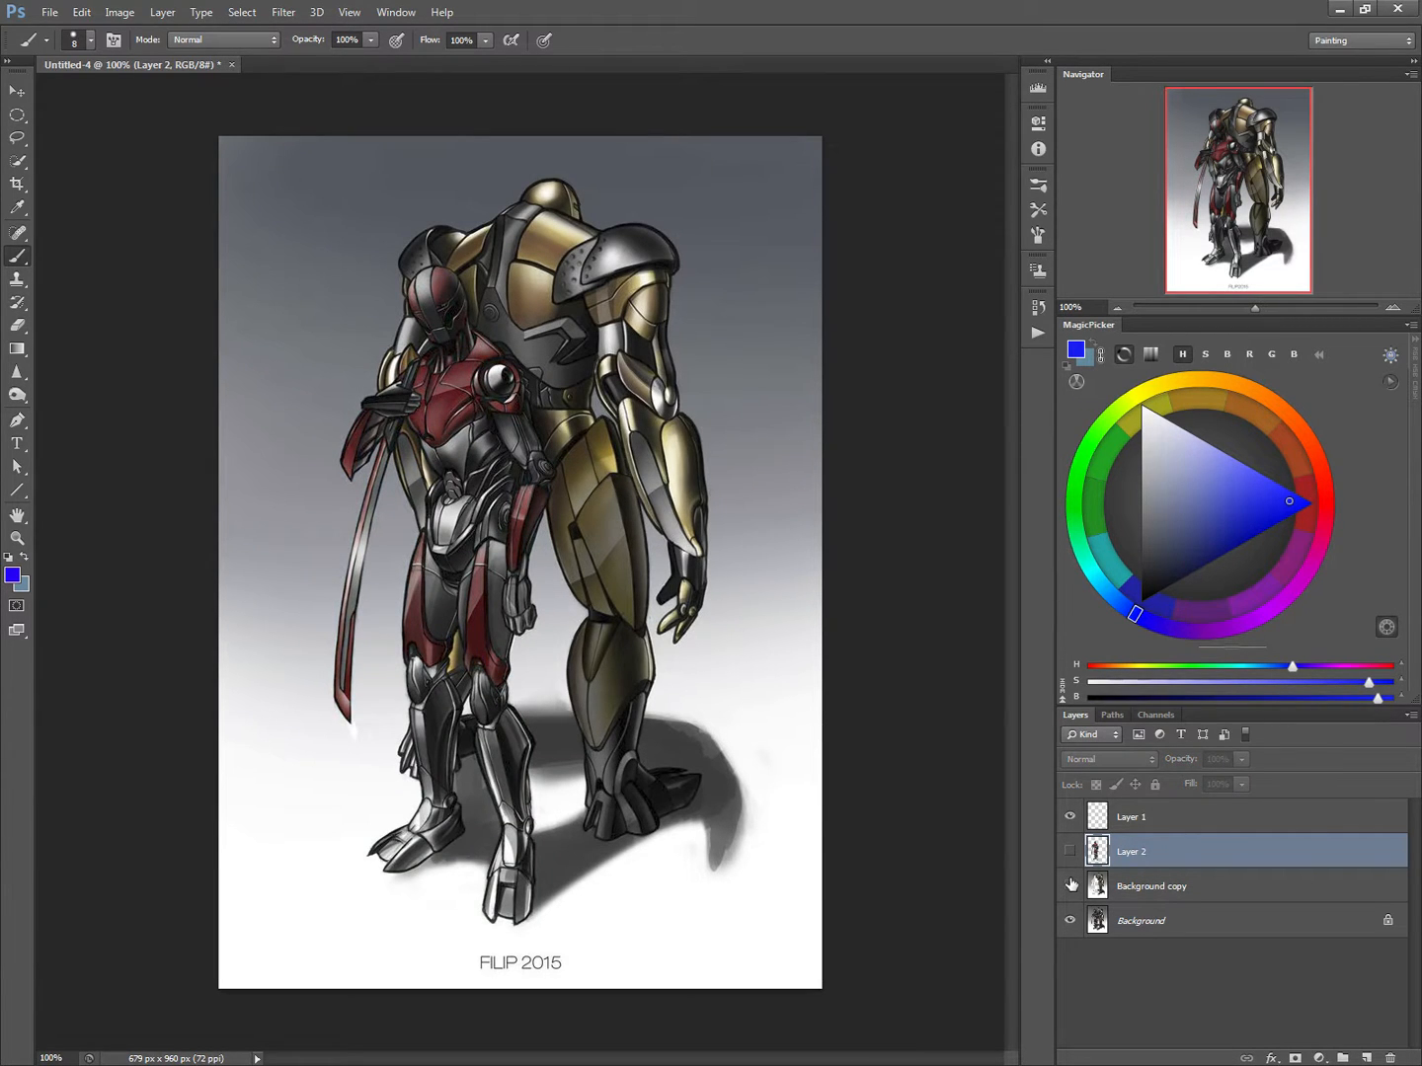
pyautogui.click(1070, 885)
pyautogui.moveTo(1070, 851); pyautogui.dragTo(1071, 884)
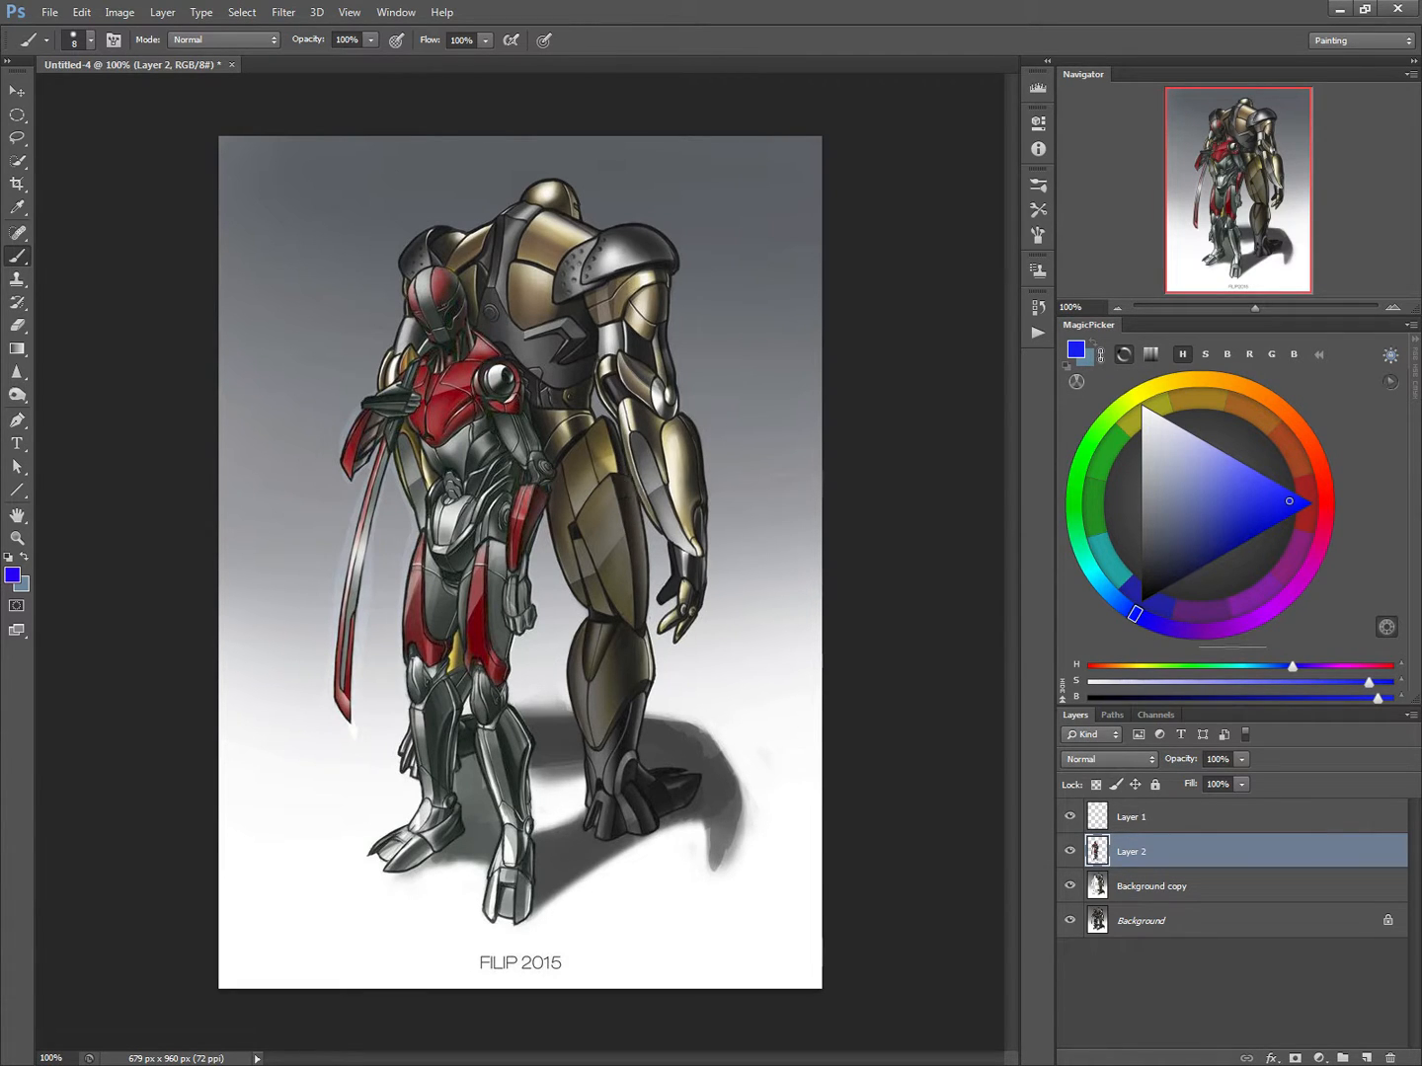
# Sample the dark tones at the golden robot's upper thigh with the adjusted layers shown and with Layer 2 and Background copy hidden.
pyautogui.keyDown('alt'); pyautogui.click(620, 478); pyautogui.keyUp('alt')
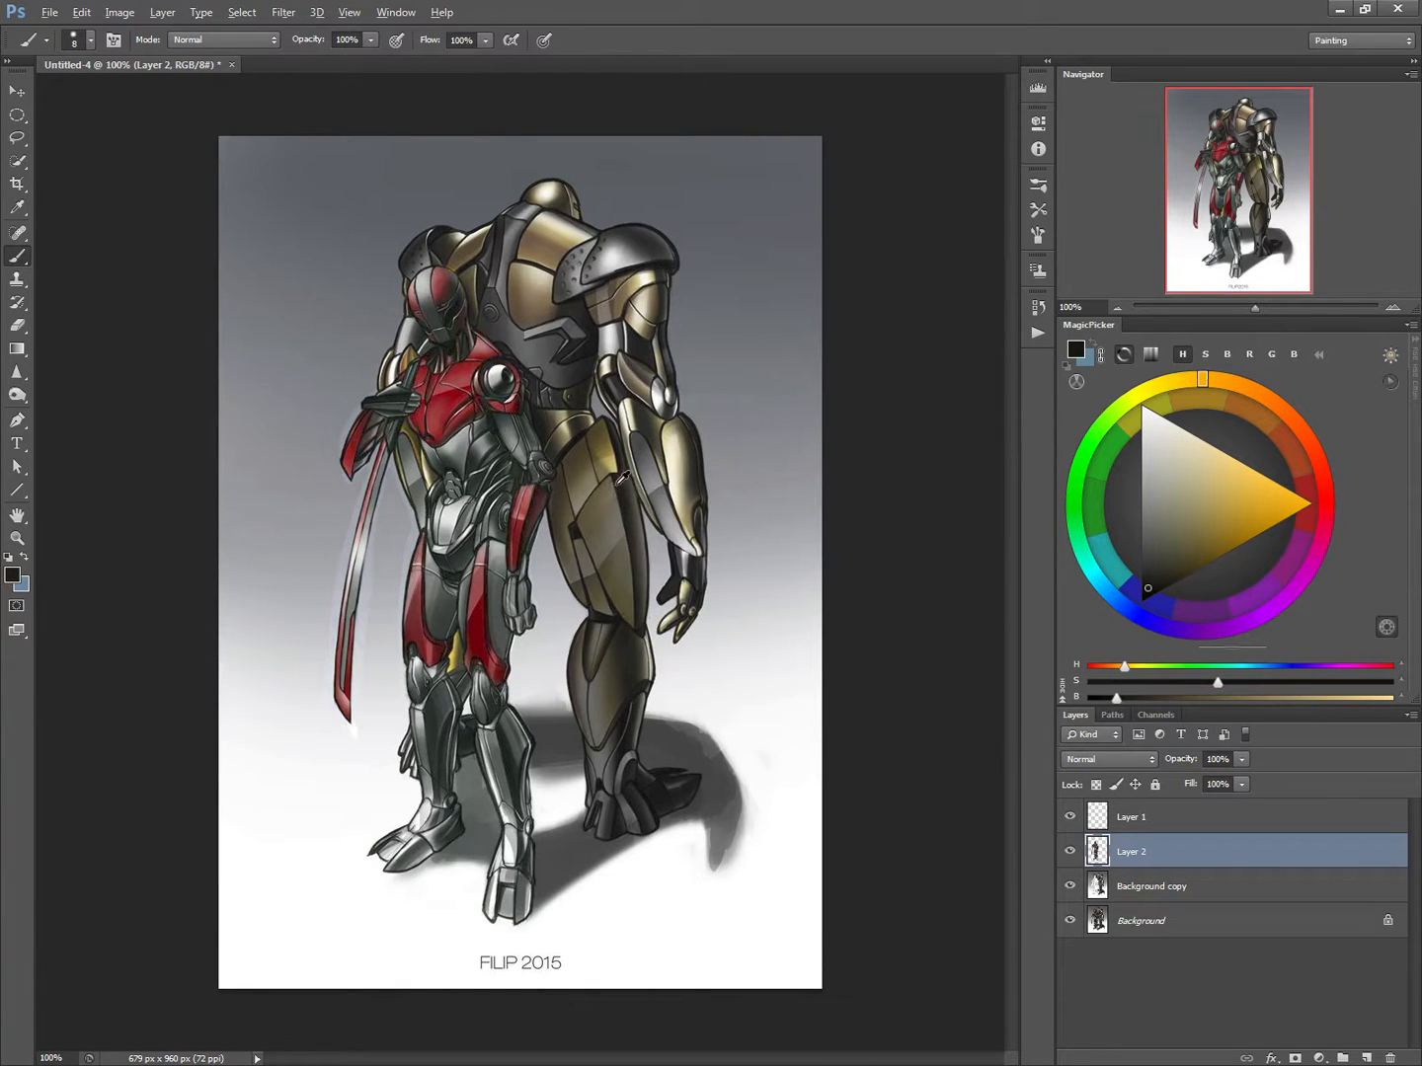
pyautogui.press('alt')
pyautogui.click(1071, 851)
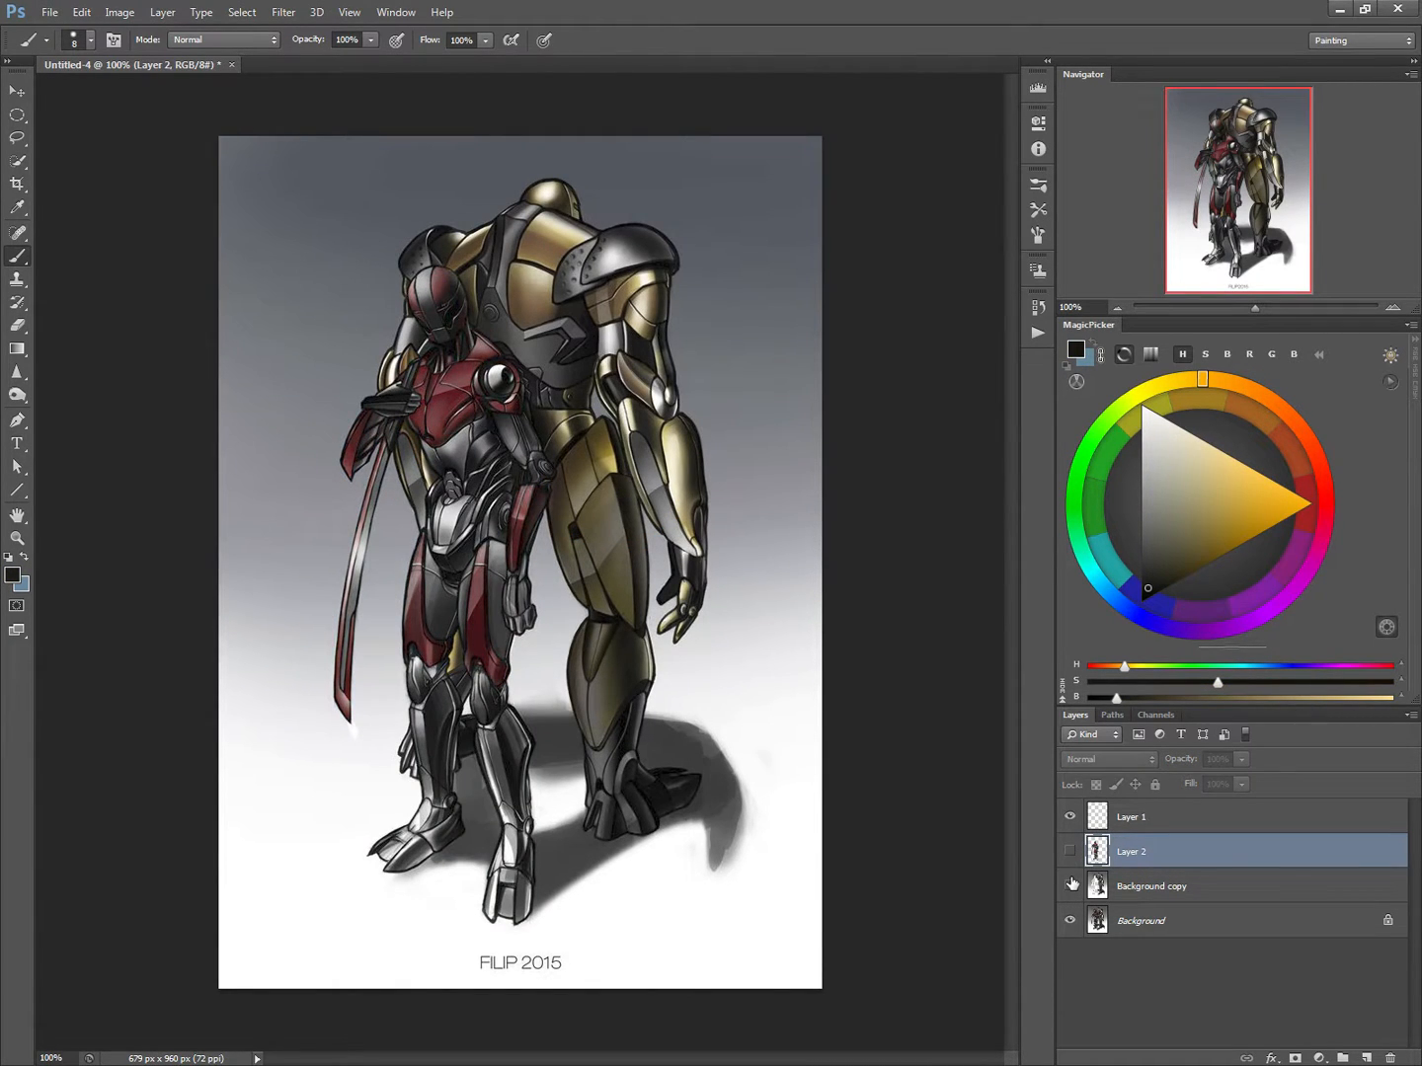
pyautogui.keyDown('alt'); pyautogui.click(621, 471); pyautogui.keyUp('alt')
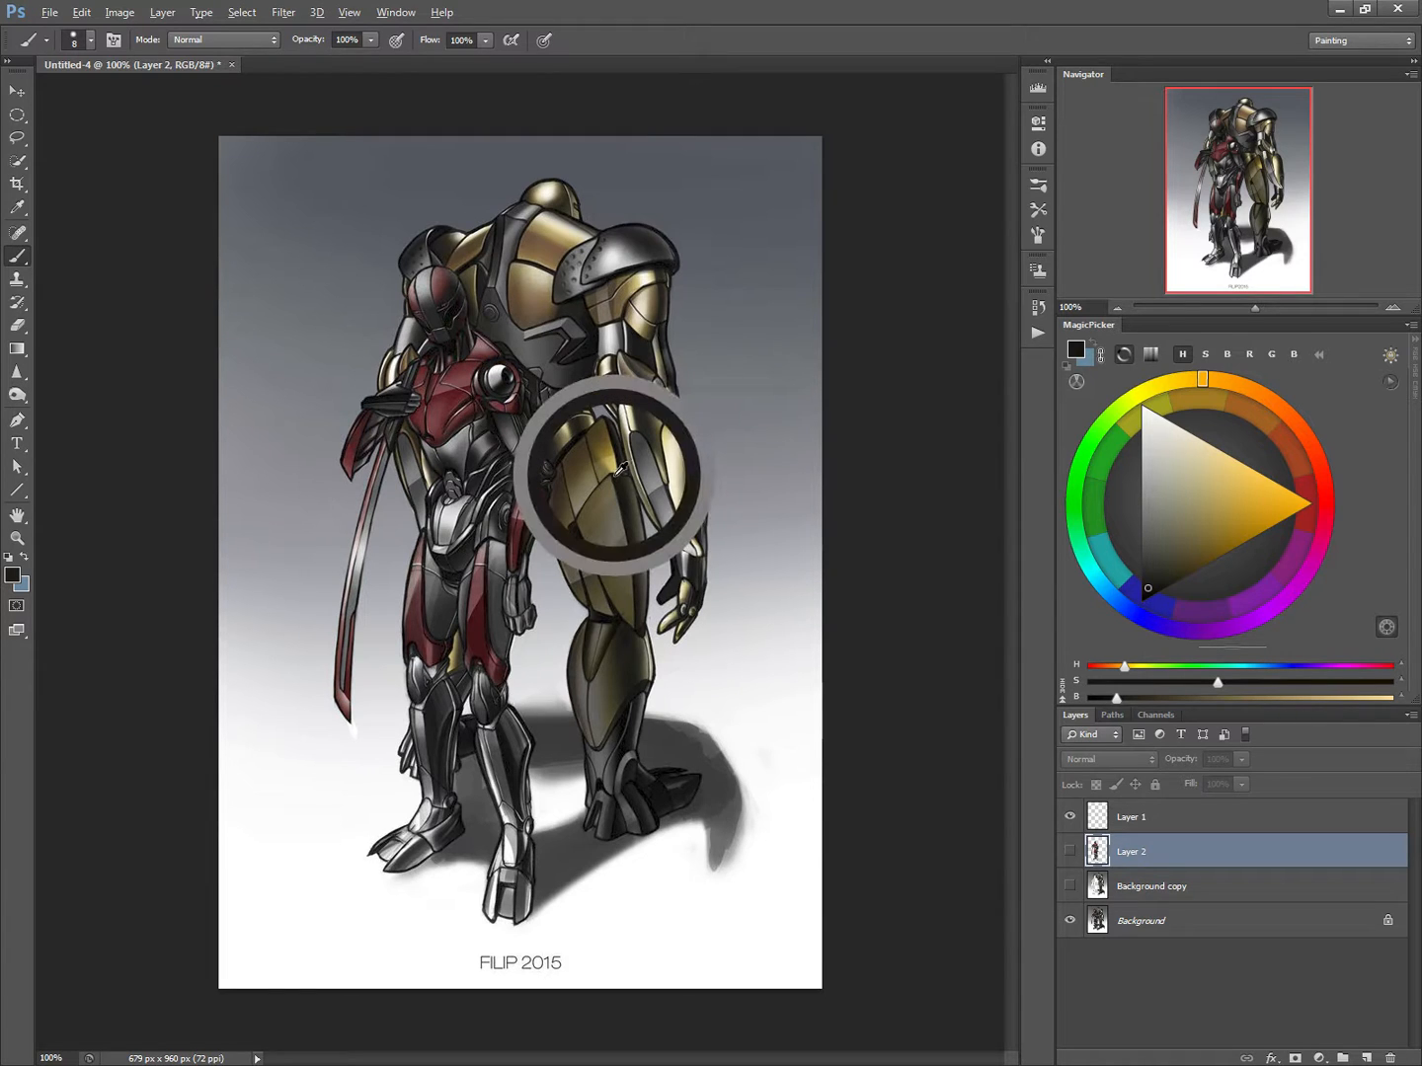
pyautogui.moveTo(620, 470); pyautogui.dragTo(623, 478)
pyautogui.keyDown('alt'); pyautogui.click(625, 478); pyautogui.keyUp('alt')
pyautogui.keyDown('alt'); pyautogui.click(622, 477); pyautogui.keyUp('alt')
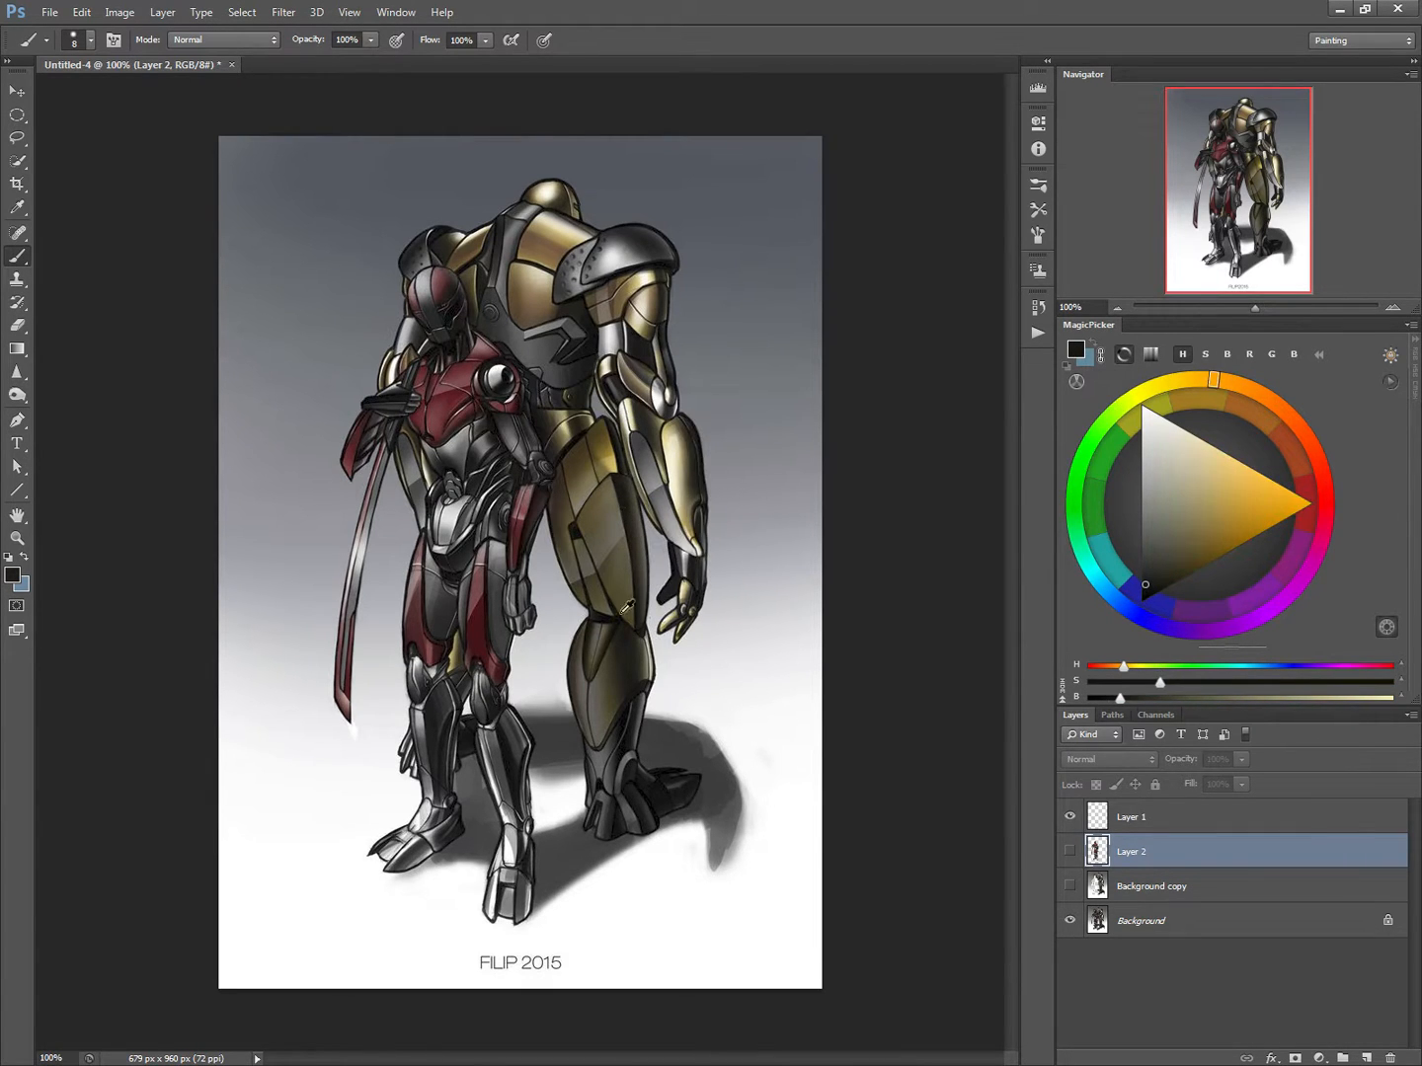
# Sample colours across the golden robot's thigh, hip and waist on the original image to examine its tones.
pyautogui.moveTo(617, 597); pyautogui.dragTo(614, 600)
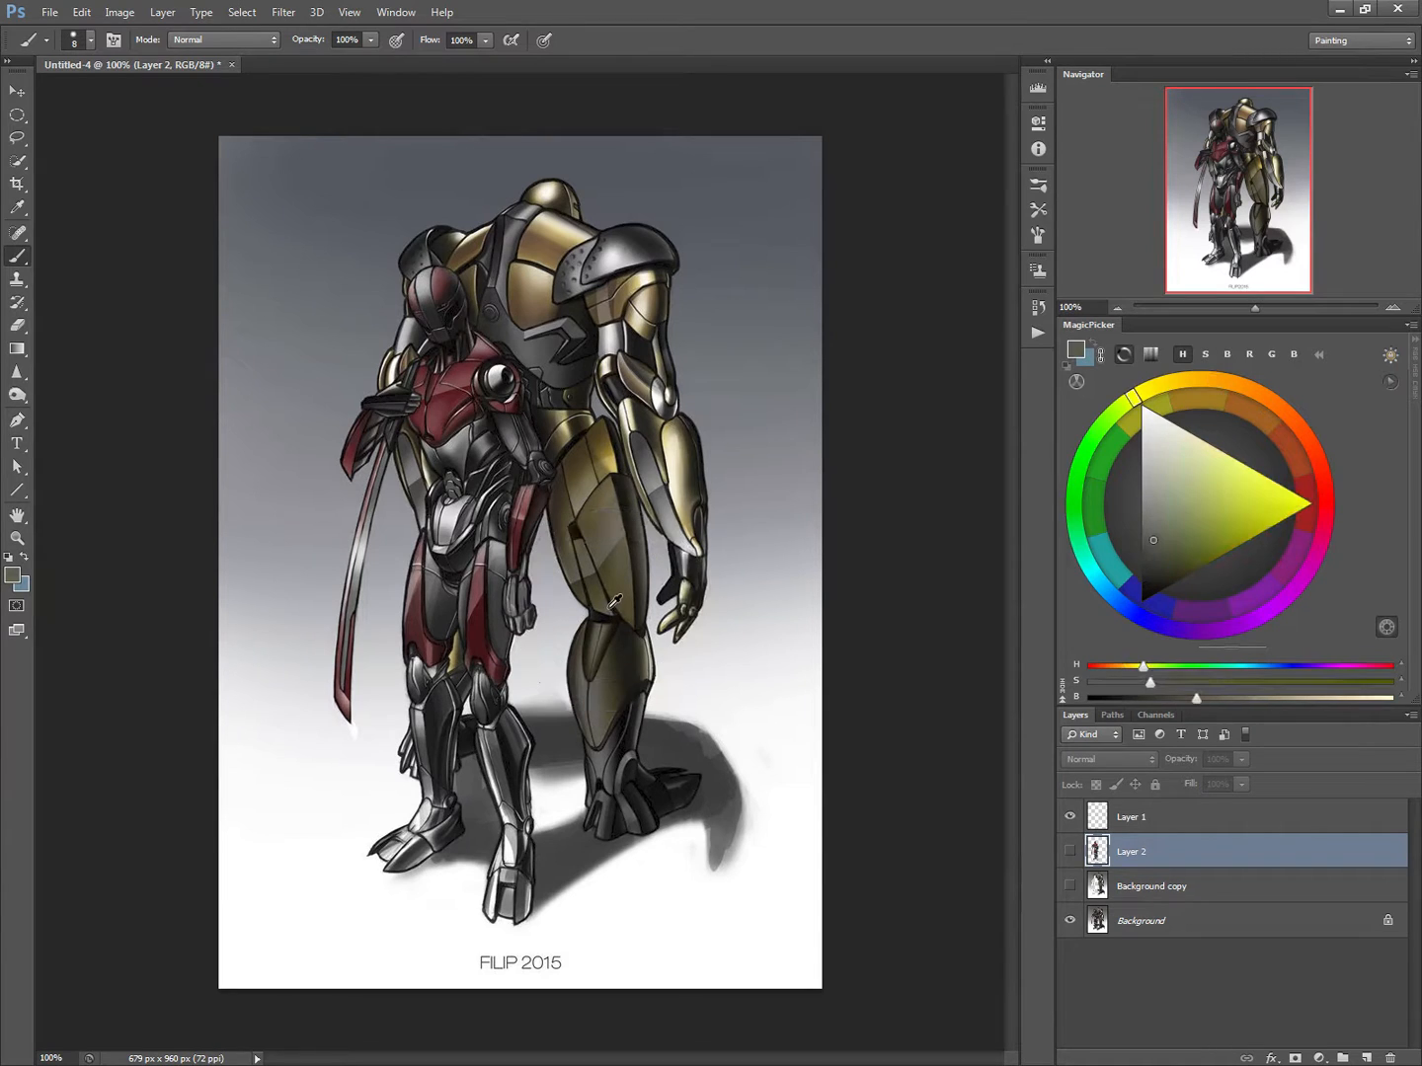
pyautogui.keyDown('alt'); pyautogui.click(607, 591); pyautogui.keyUp('alt')
pyautogui.keyDown('alt'); pyautogui.click(599, 577); pyautogui.keyUp('alt')
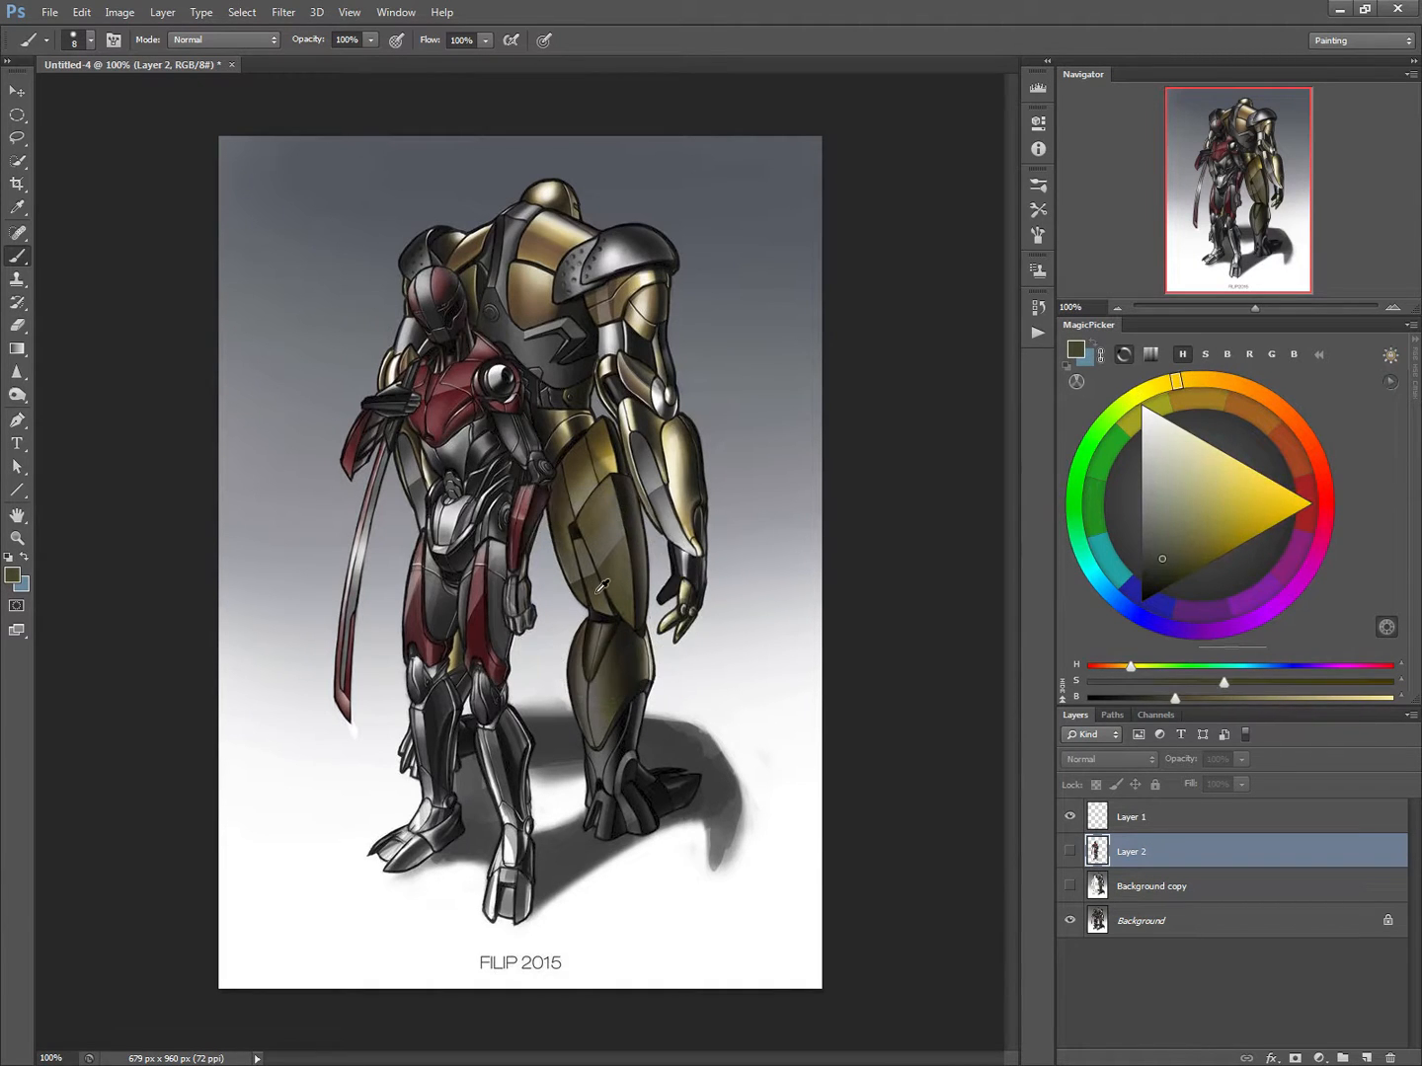
pyautogui.moveTo(599, 593); pyautogui.dragTo(595, 587)
pyautogui.keyDown('alt'); pyautogui.click(590, 569); pyautogui.keyUp('alt')
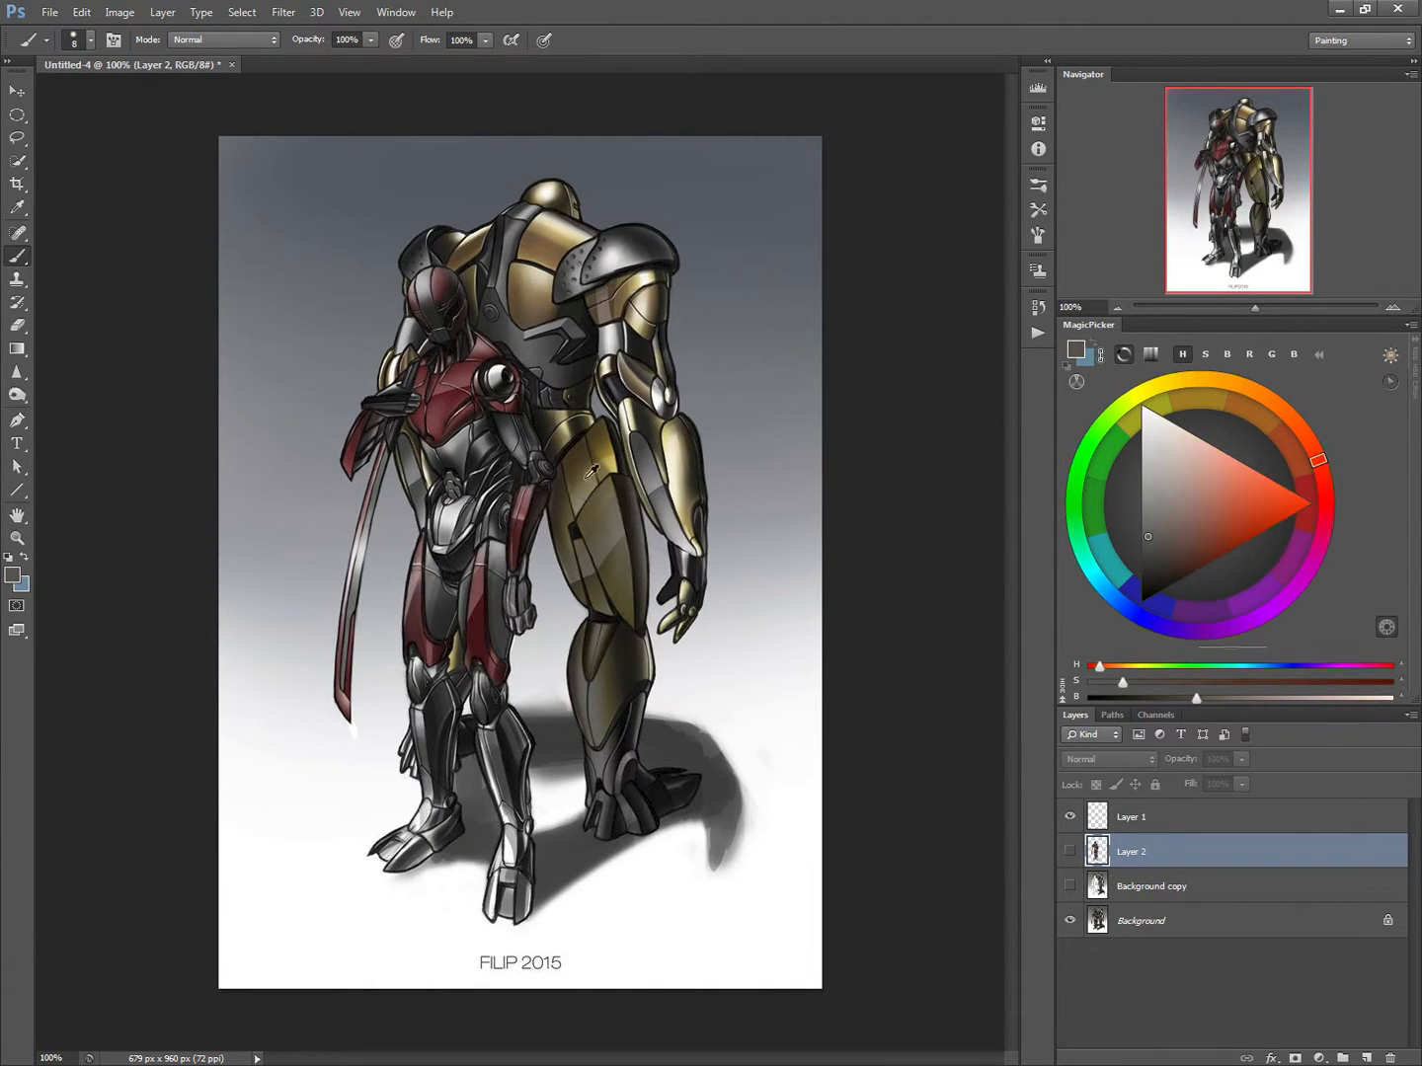
pyautogui.keyDown('alt'); pyautogui.click(581, 461); pyautogui.keyUp('alt')
pyautogui.keyDown('alt'); pyautogui.click(589, 442); pyautogui.keyUp('alt')
pyautogui.keyDown('alt'); pyautogui.click(600, 448); pyautogui.keyUp('alt')
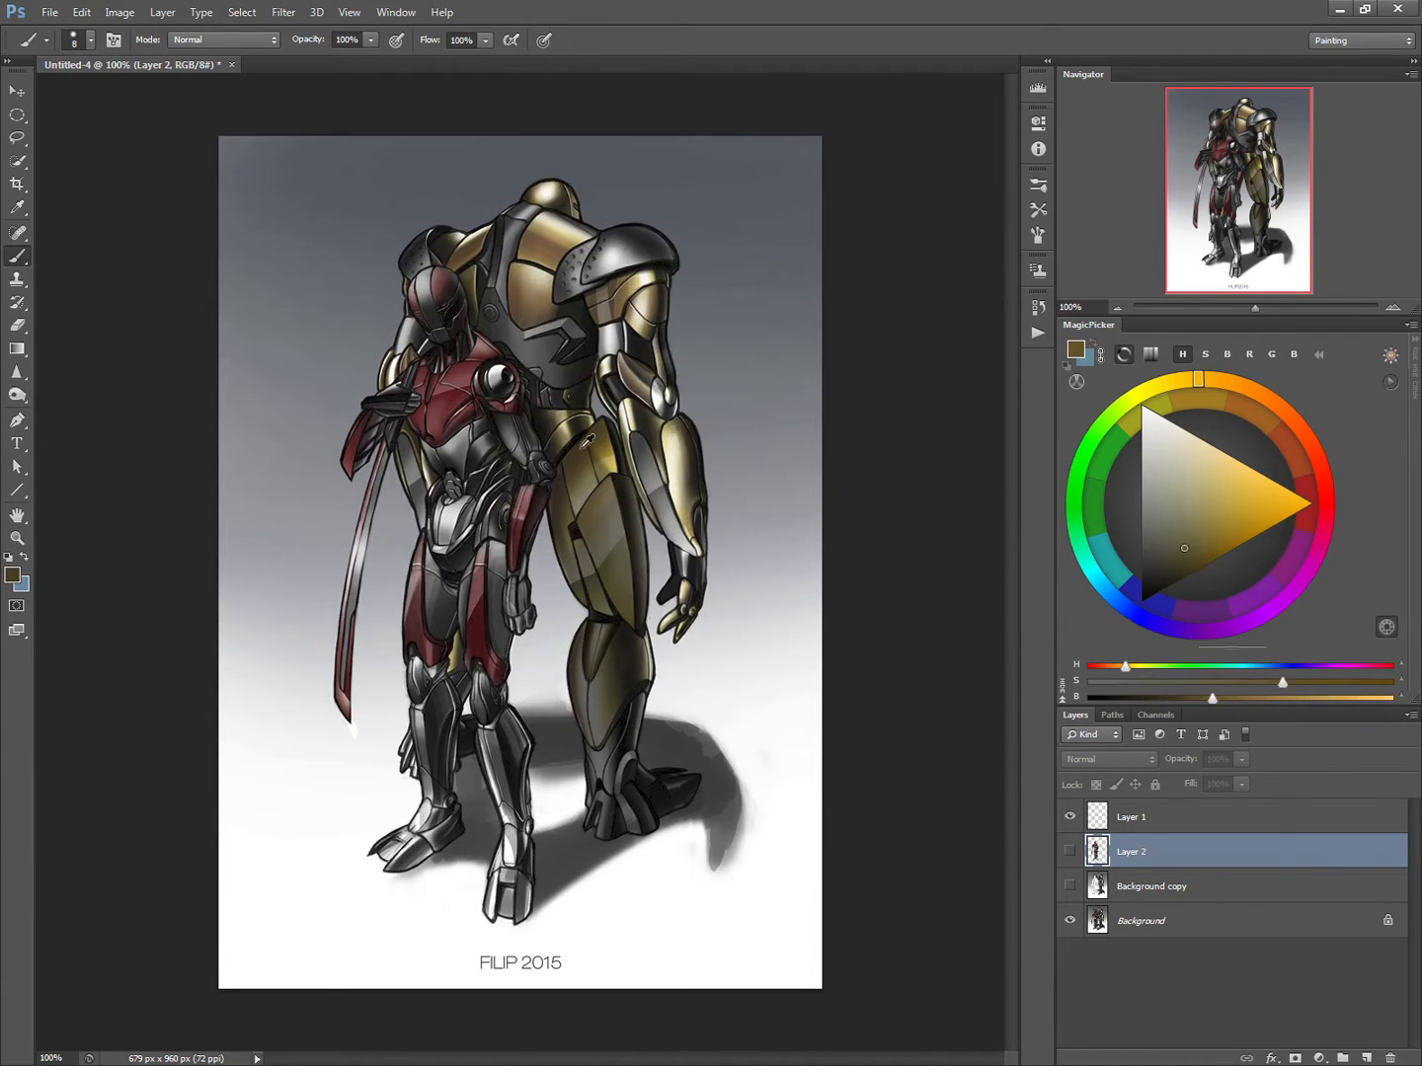
pyautogui.keyDown('alt'); pyautogui.click(568, 428); pyautogui.keyUp('alt')
pyautogui.keyDown('alt'); pyautogui.click(571, 427); pyautogui.keyUp('alt')
pyautogui.keyDown('alt'); pyautogui.click(580, 414); pyautogui.keyUp('alt')
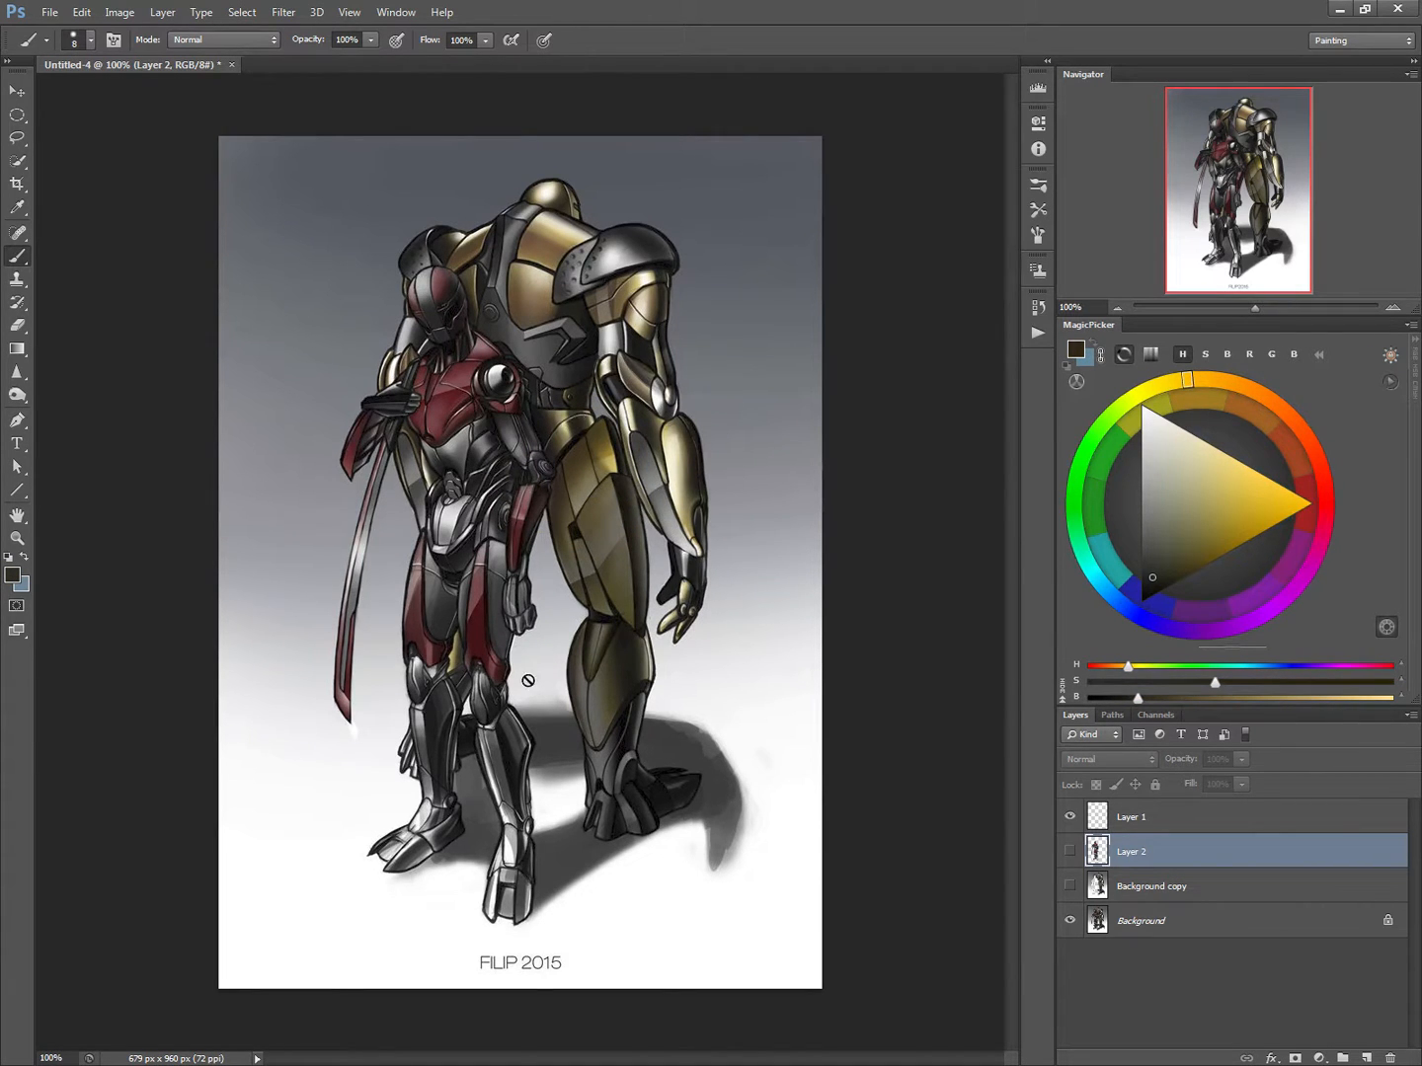
# Show Layer 2 and Background copy again and make Background copy the active layer.
pyautogui.click(1070, 886)
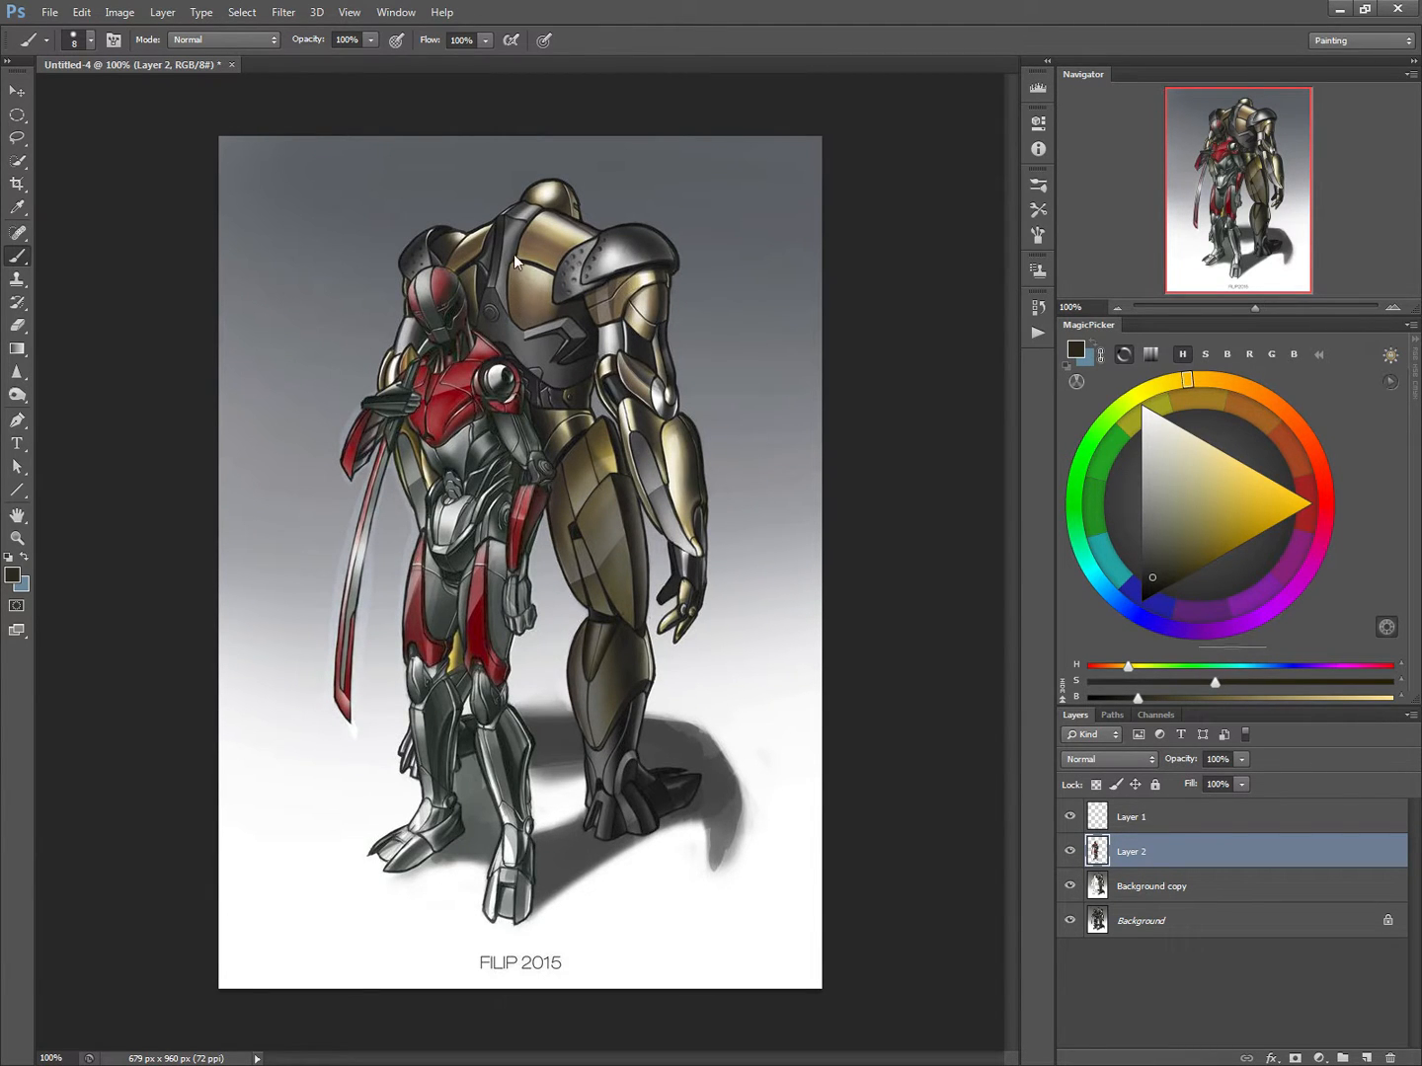
pyautogui.click(1094, 893)
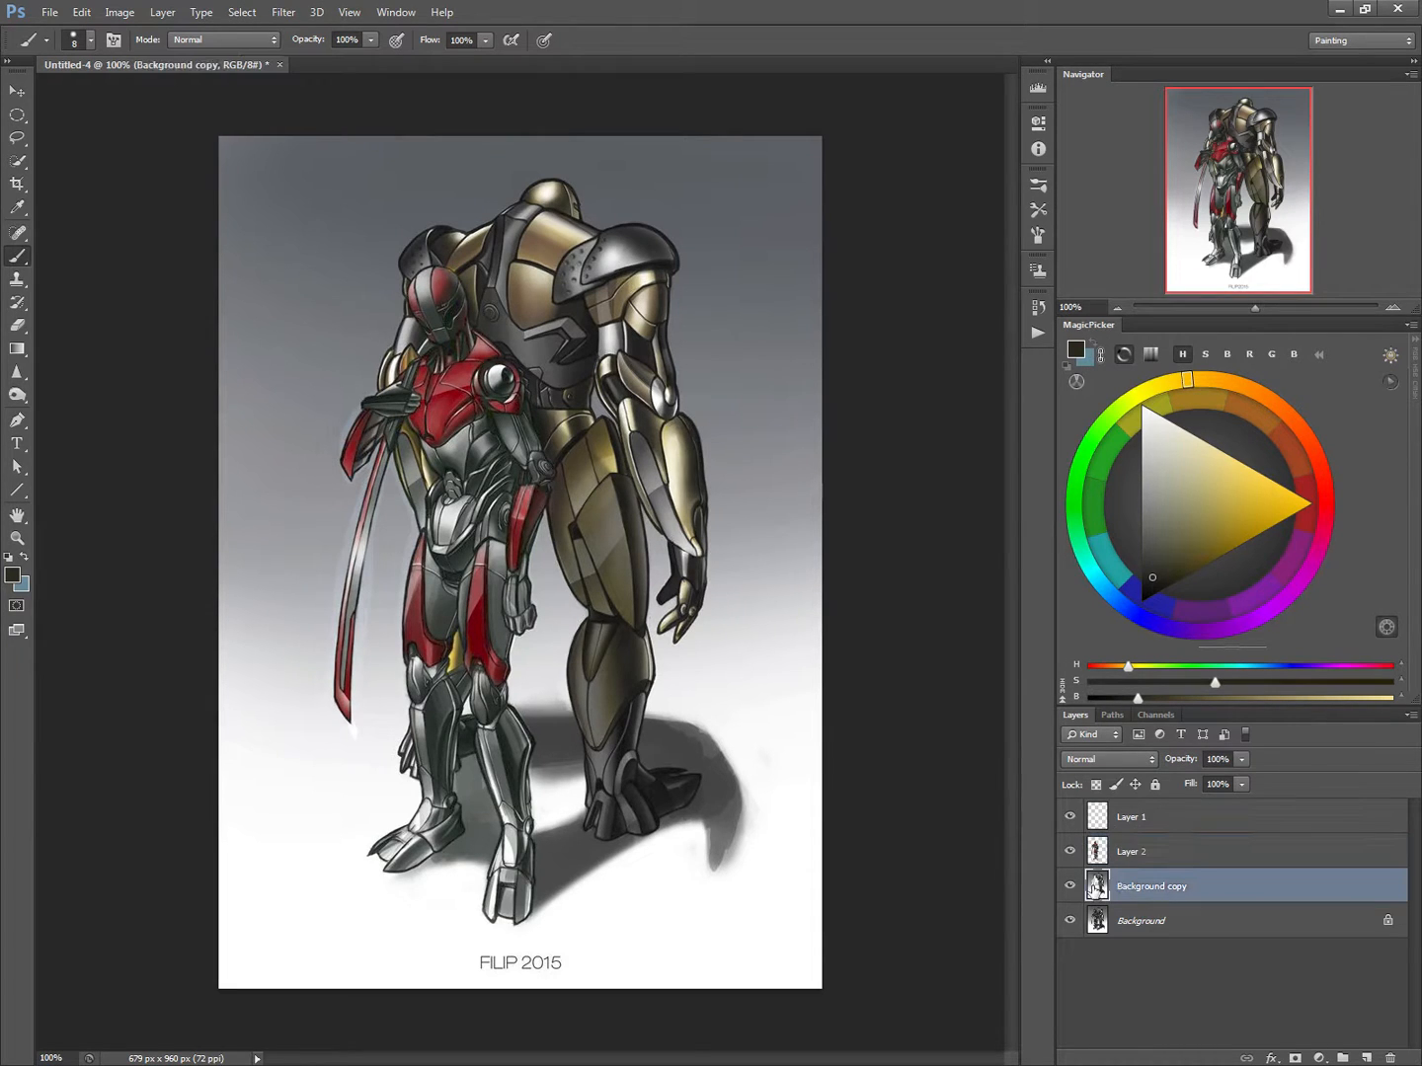
# Sample the dark tone at the golden robot's upper thigh, shift it to dark olive, and paint over the thigh's edge line.
pyautogui.keyDown('alt'); pyautogui.click(620, 480); pyautogui.keyUp('alt')
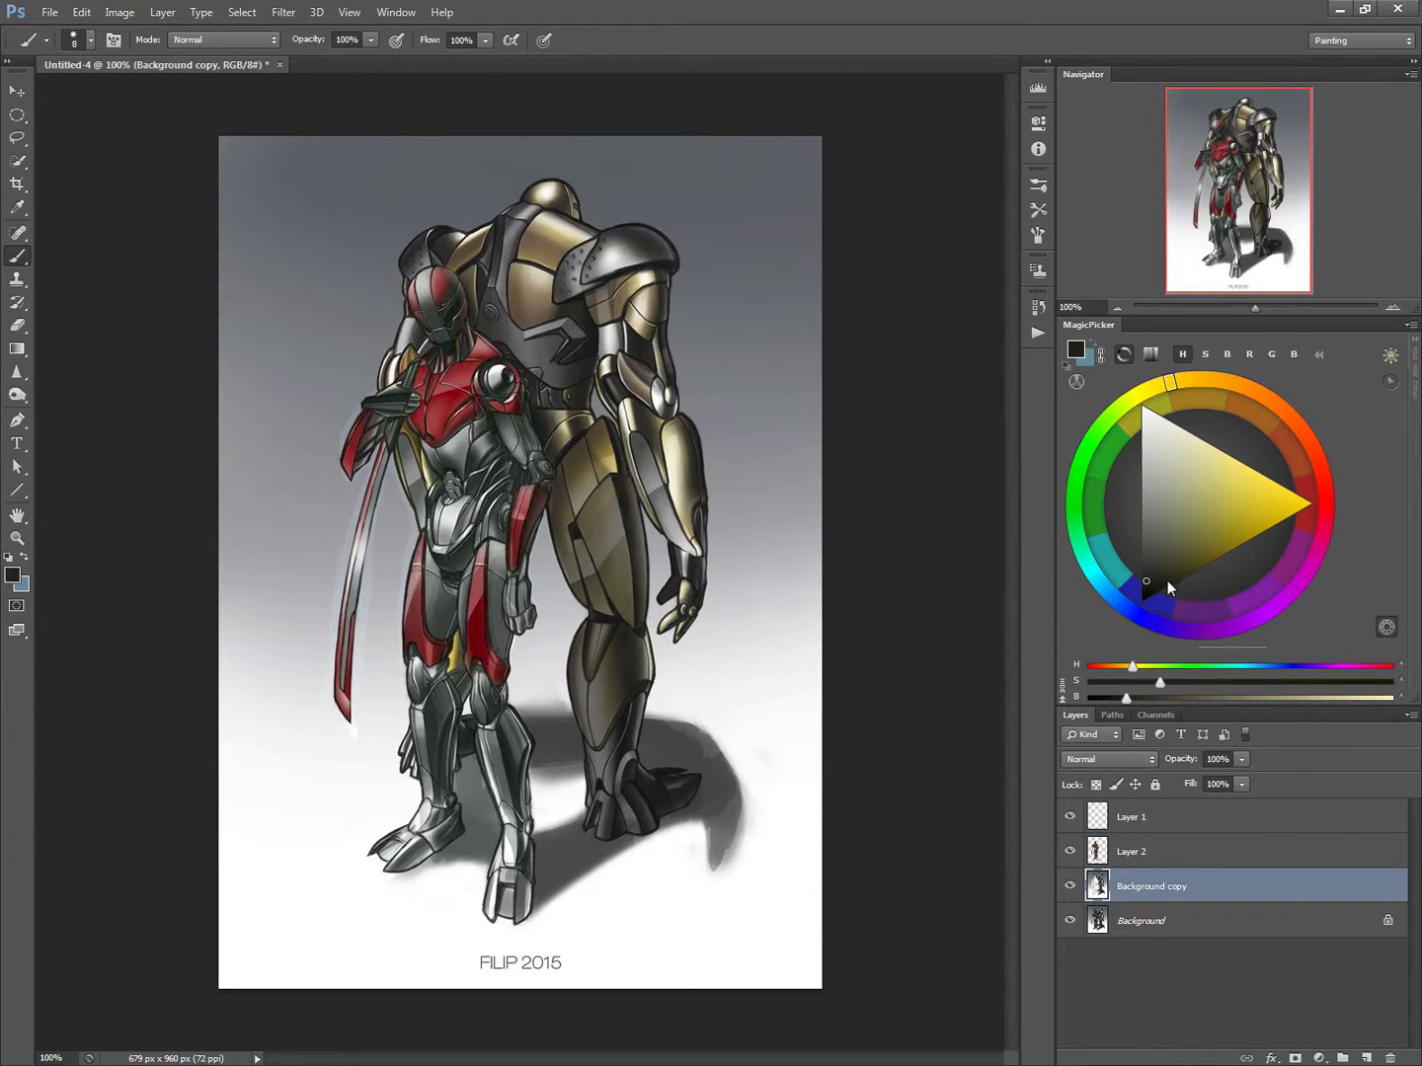
pyautogui.moveTo(1165, 585); pyautogui.dragTo(1167, 570)
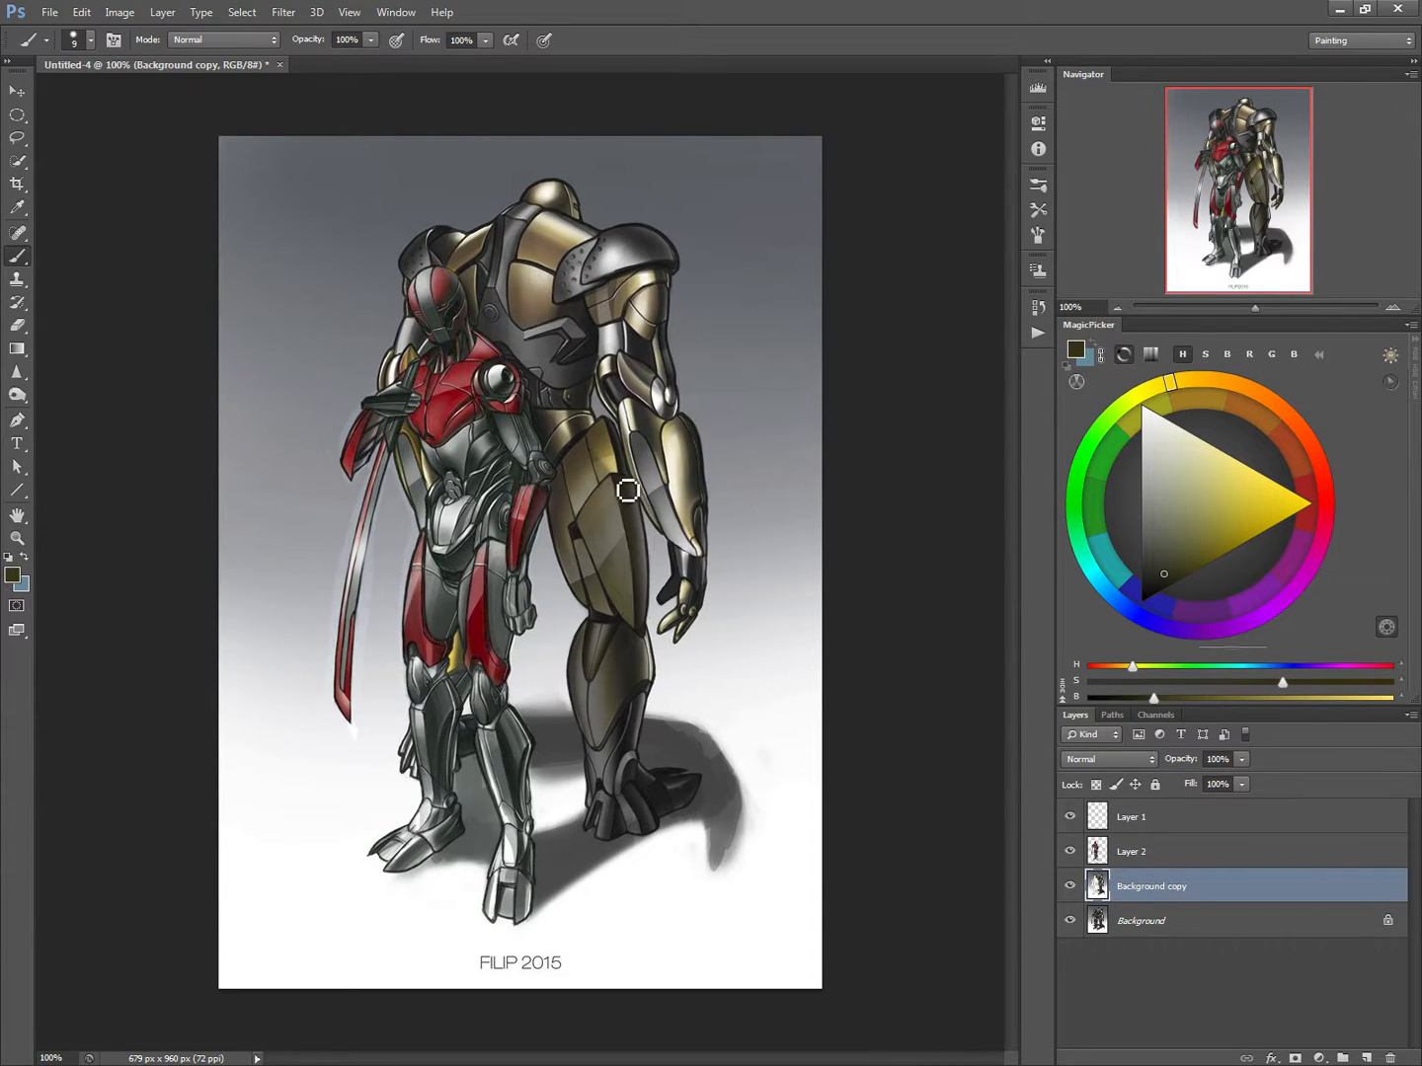
pyautogui.press('[')
pyautogui.press('[')
pyautogui.moveTo(619, 430); pyautogui.dragTo(637, 492)
# Sample dark tones from the golden robot's lower leg and forearm, and repaint the forearm's outer outline in dark olive.
pyautogui.press(']')
pyautogui.press(']')
pyautogui.press(']')
pyautogui.press('[')
pyautogui.keyDown('alt'); pyautogui.click(627, 746); pyautogui.keyUp('alt')
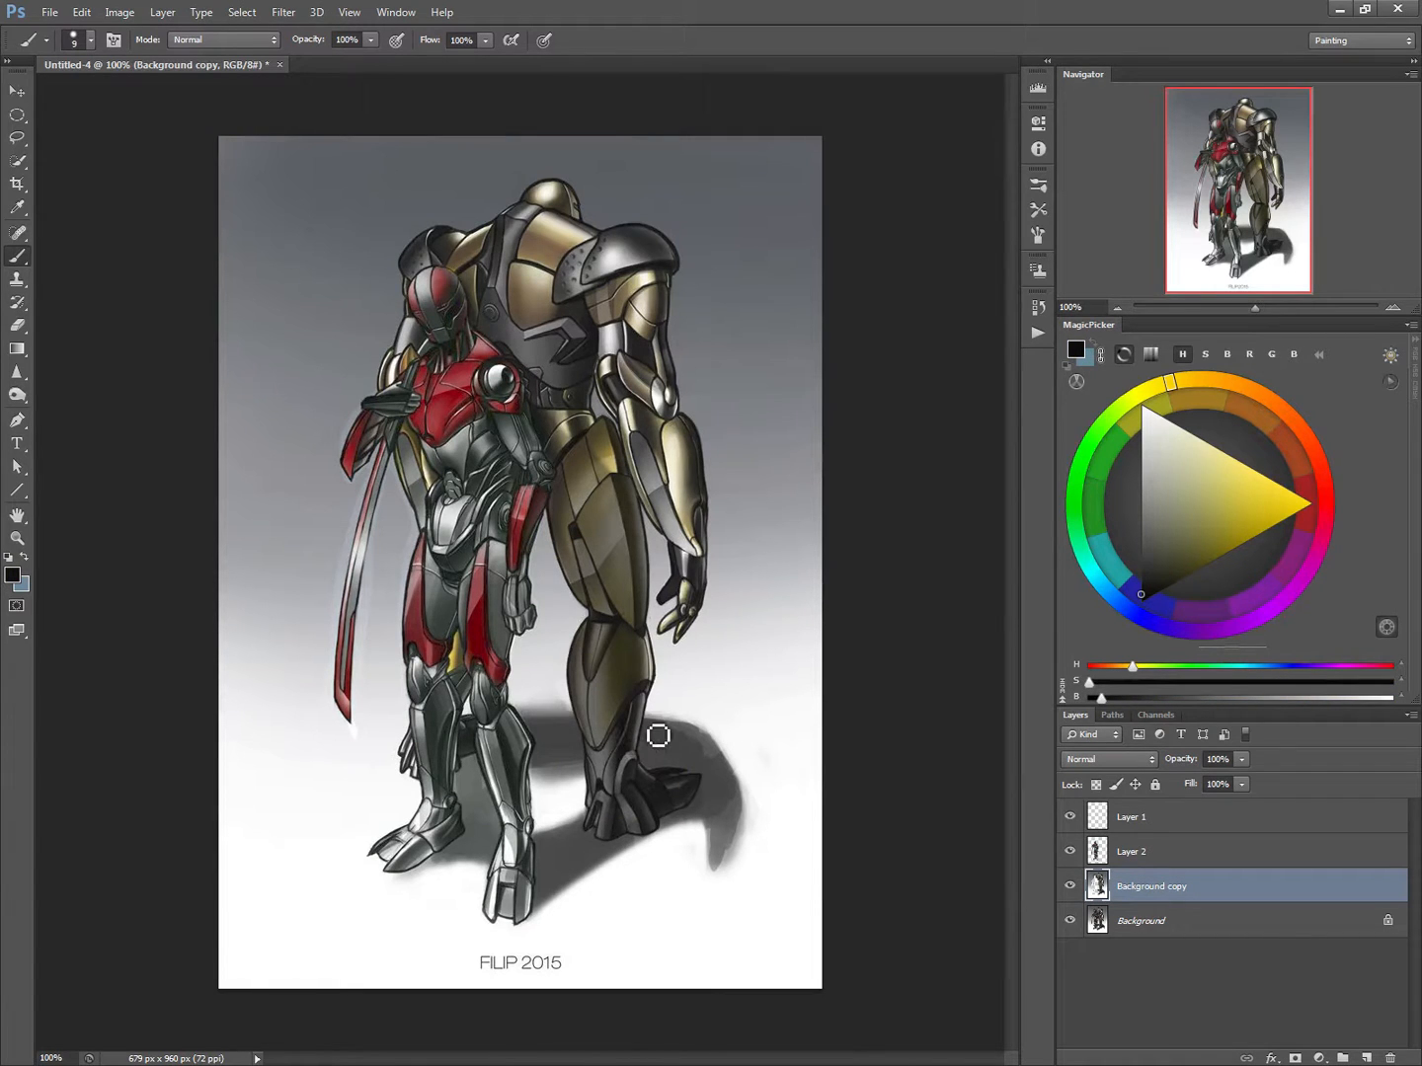
pyautogui.click(1155, 570)
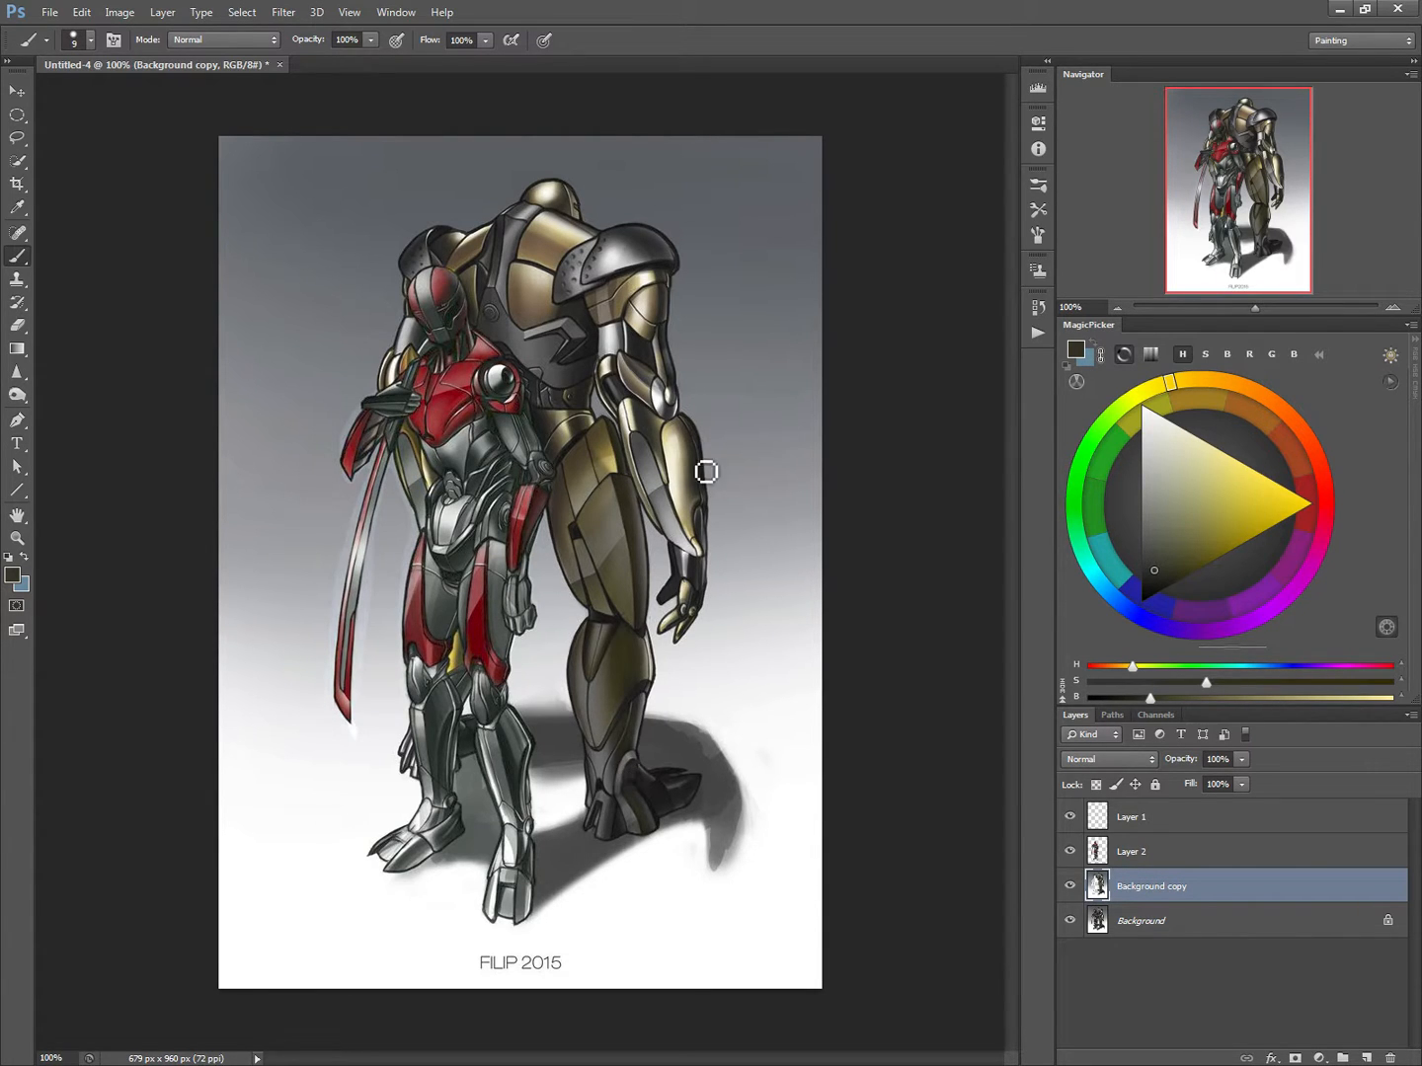
pyautogui.keyDown('alt'); pyautogui.click(703, 432); pyautogui.keyUp('alt')
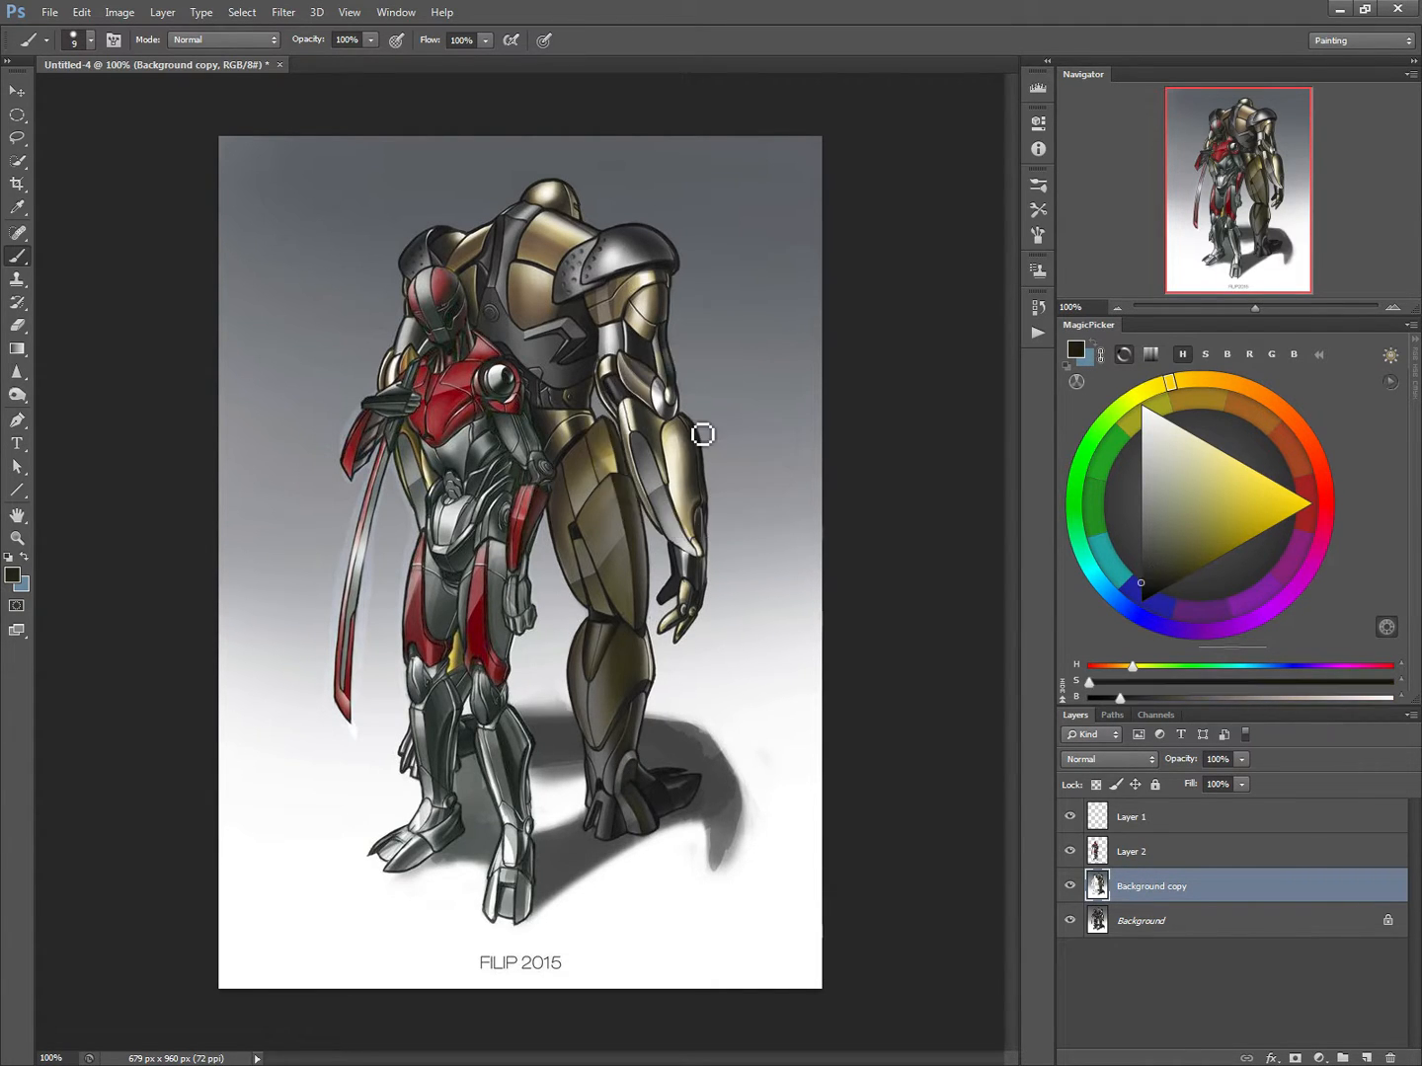
pyautogui.keyDown('alt'); pyautogui.click(630, 661); pyautogui.keyUp('alt')
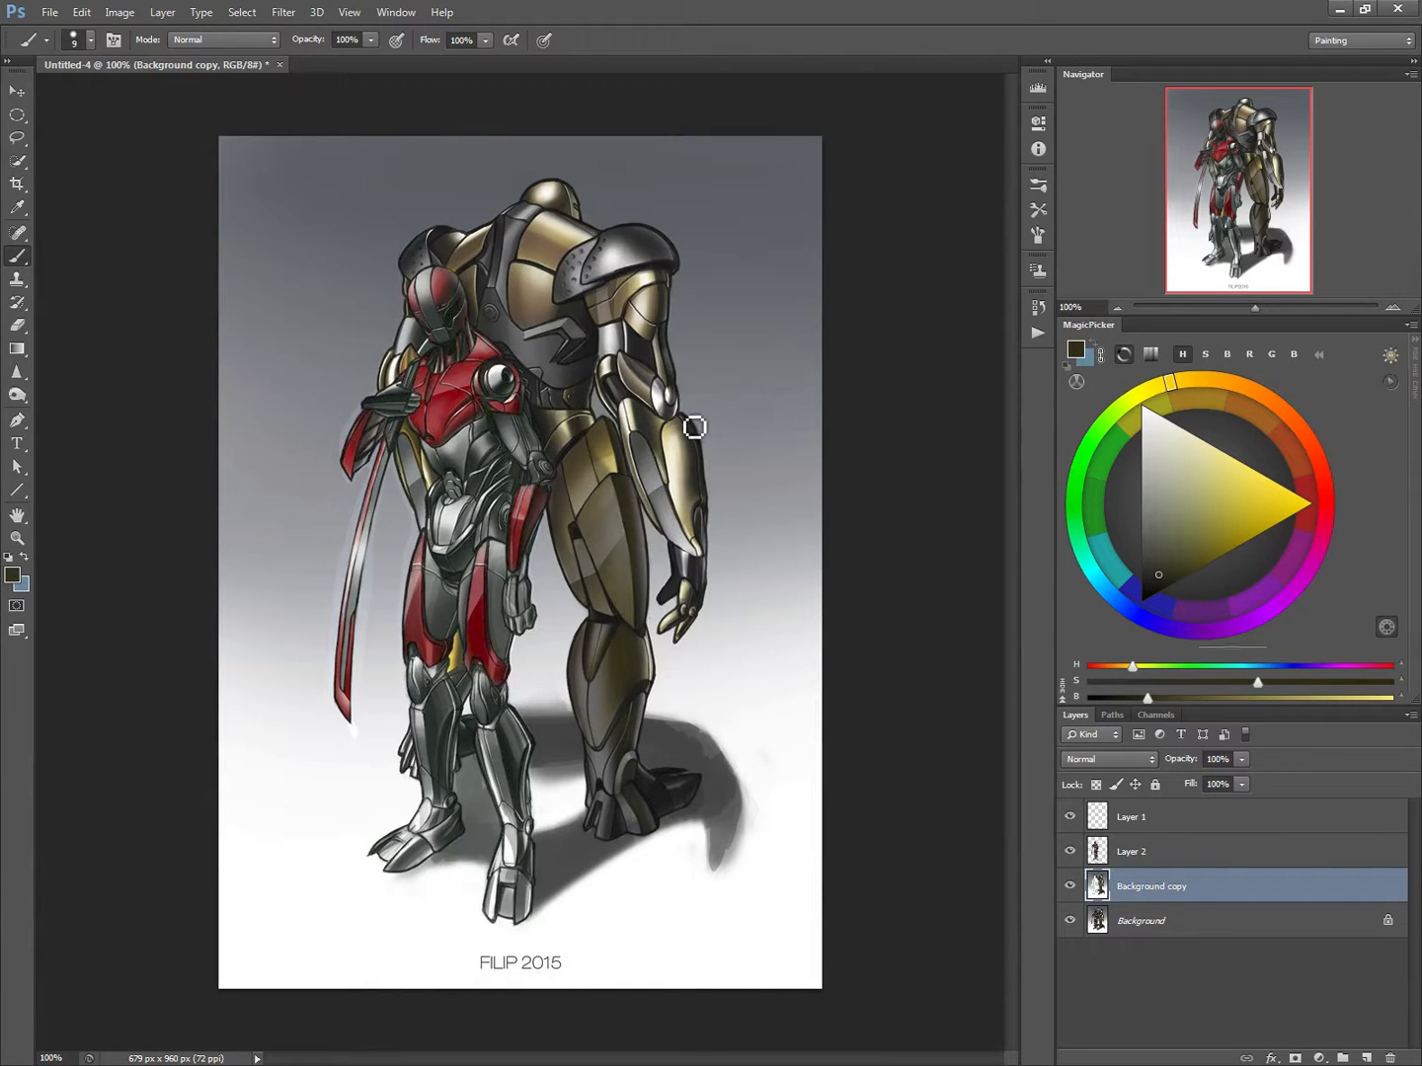
pyautogui.moveTo(688, 429); pyautogui.dragTo(699, 511)
# Make Layer 1 active and set the painting colour to pure red.
pyautogui.click(1091, 817)
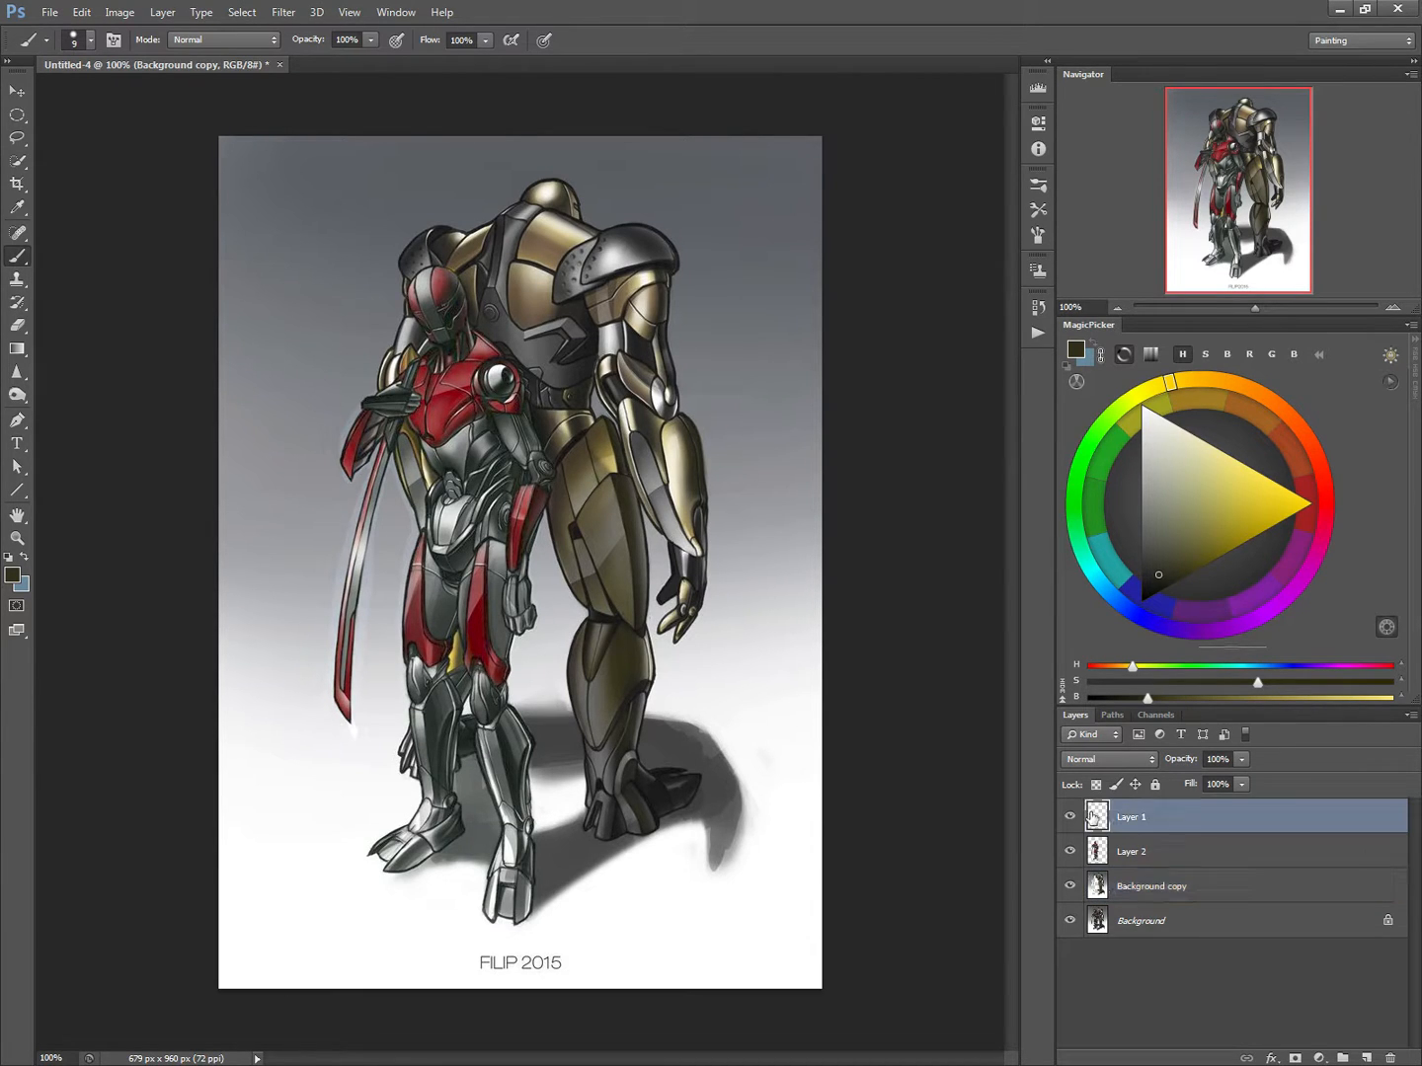
pyautogui.click(1311, 502)
pyautogui.click(1312, 502)
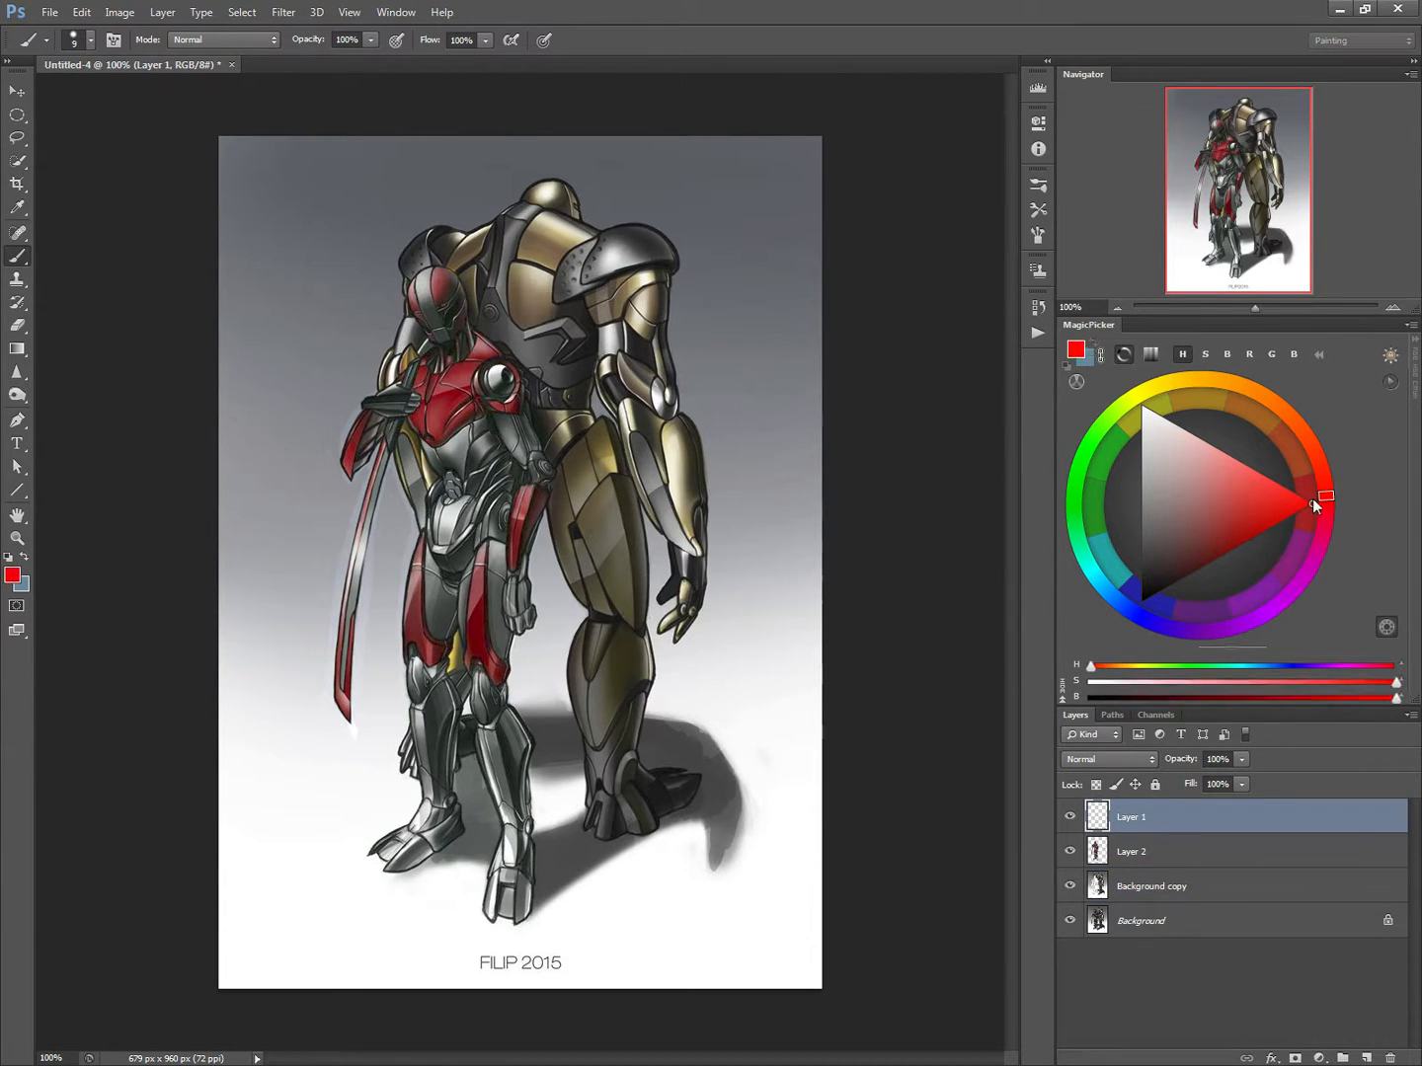
# Sketch a red S-shaped gesture line with a 6 px brush on the empty background beside the red robot's sword.
pyautogui.press('[')
pyautogui.press('[')
pyautogui.moveTo(268, 363); pyautogui.dragTo(301, 456)
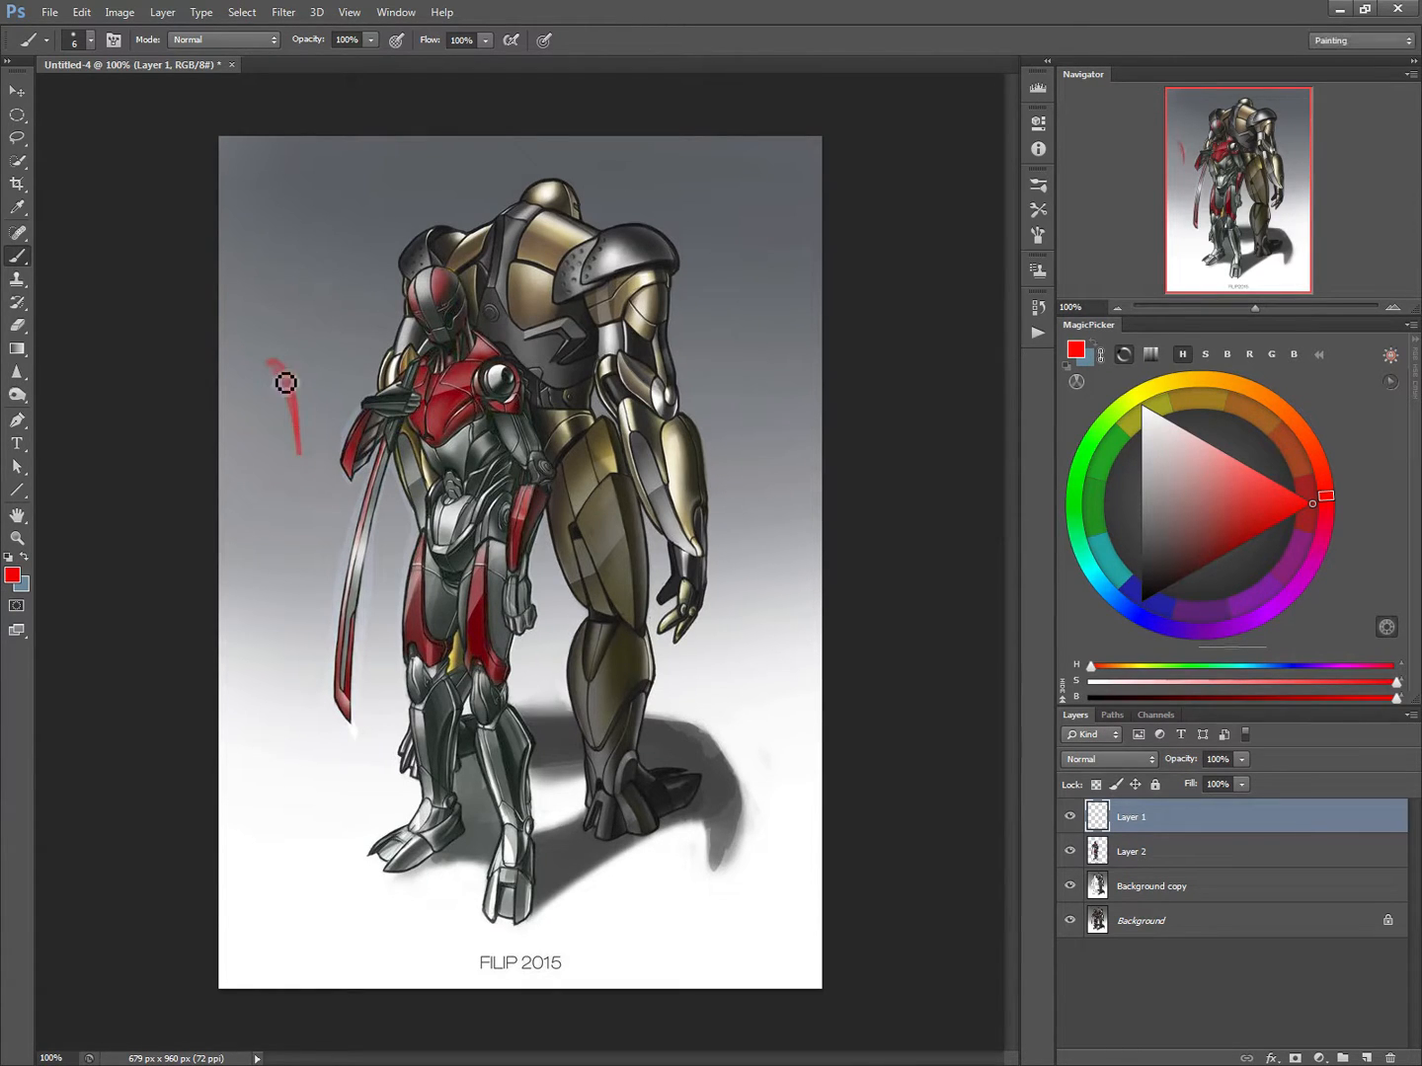
pyautogui.moveTo(273, 365)
pyautogui.mouseDown()
pyautogui.moveTo(306, 461)
pyautogui.moveTo(288, 504)
pyautogui.moveTo(308, 469)
pyautogui.moveTo(288, 505)
pyautogui.moveTo(303, 466)
pyautogui.moveTo(288, 492)
pyautogui.moveTo(289, 474)
pyautogui.moveTo(284, 493)
pyautogui.moveTo(298, 492)
pyautogui.moveTo(262, 548)
pyautogui.moveTo(306, 627)
pyautogui.mouseUp()
pyautogui.moveTo(267, 557); pyautogui.dragTo(305, 627)
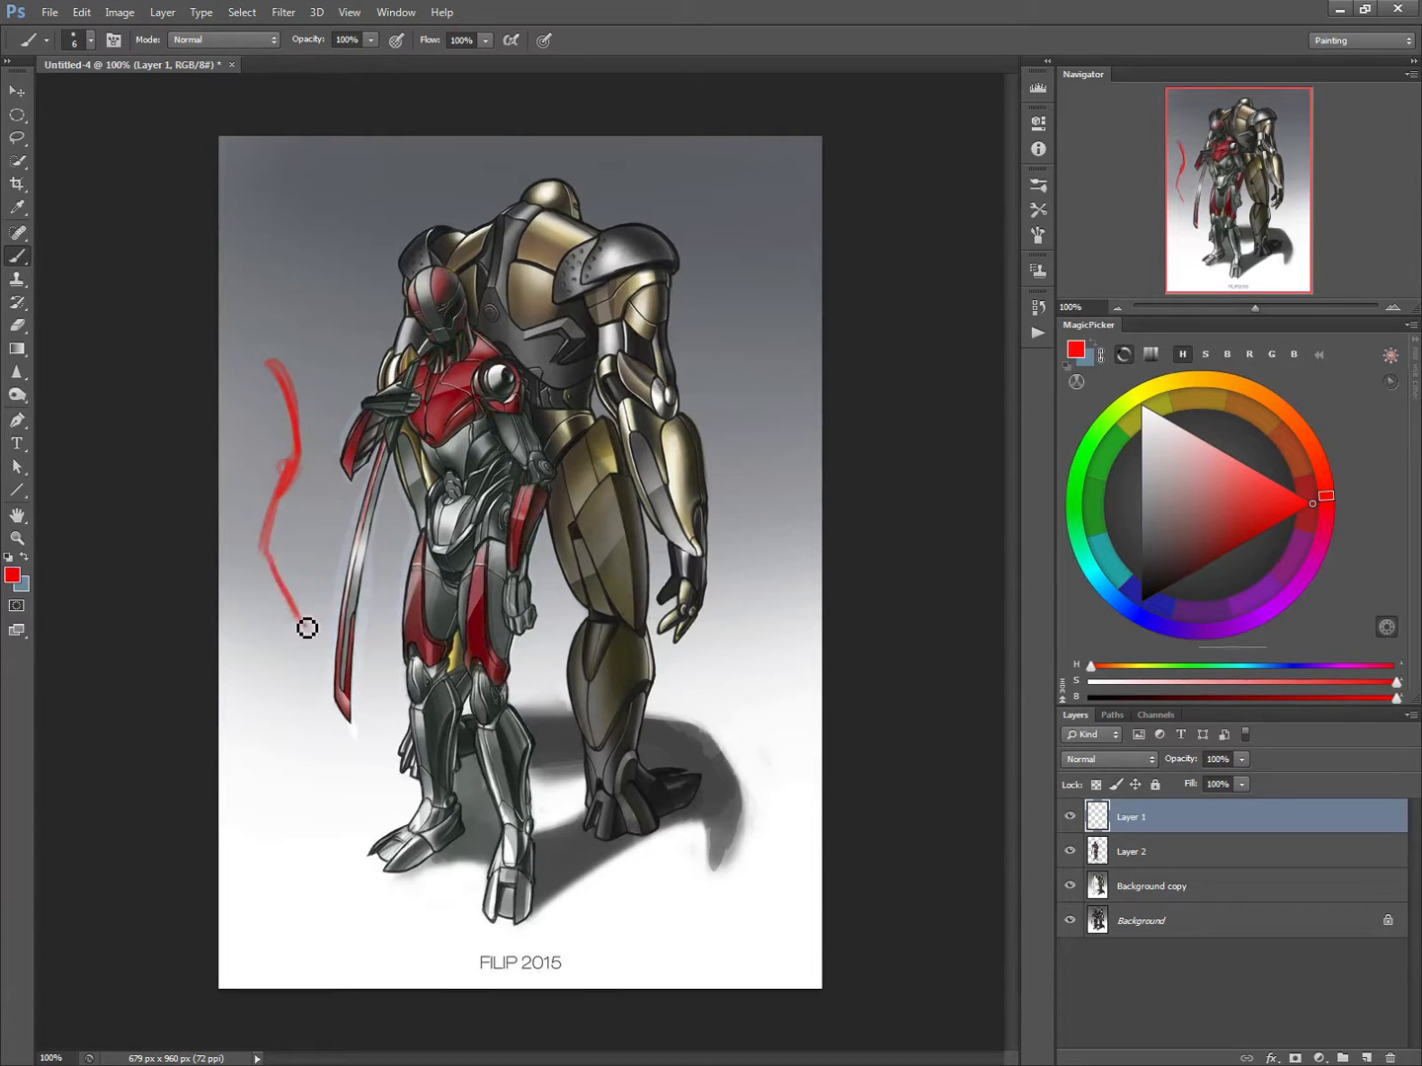
pyautogui.moveTo(289, 509)
pyautogui.mouseDown()
pyautogui.moveTo(272, 562)
pyautogui.moveTo(291, 622)
pyautogui.mouseUp()
pyautogui.hotkey('ctrl', 'z')
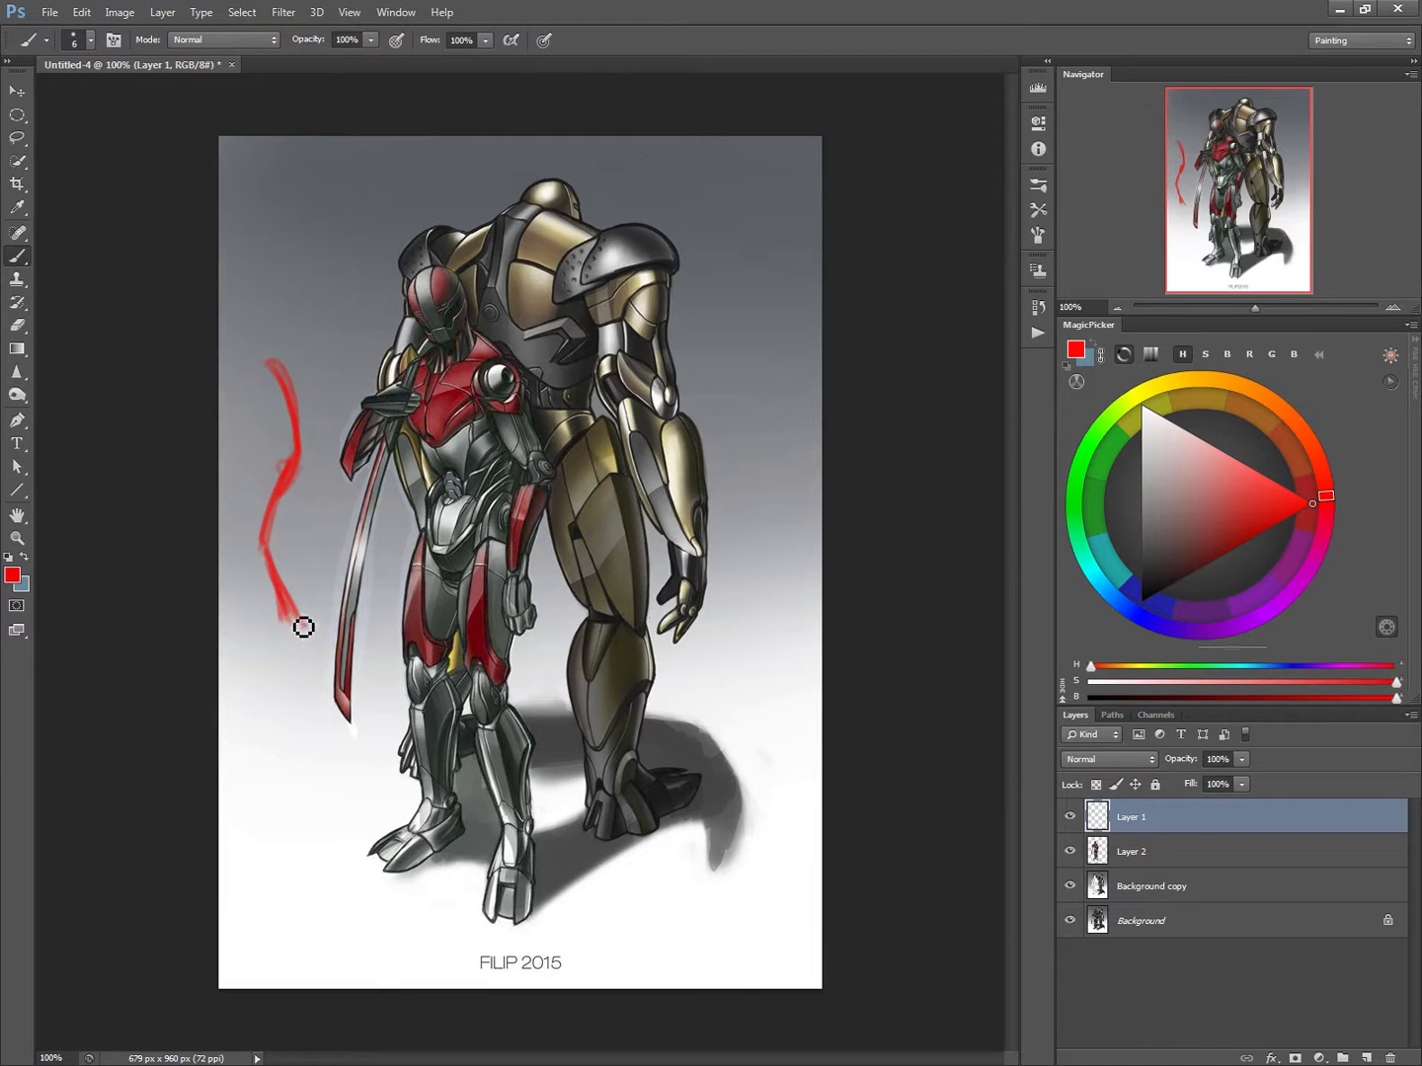
# Erase the red S-shaped line from Layer 1 and return to the Brush tool.
pyautogui.press('e')
pyautogui.moveTo(286, 617)
pyautogui.mouseDown()
pyautogui.moveTo(270, 543)
pyautogui.moveTo(281, 394)
pyautogui.moveTo(260, 350)
pyautogui.mouseUp()
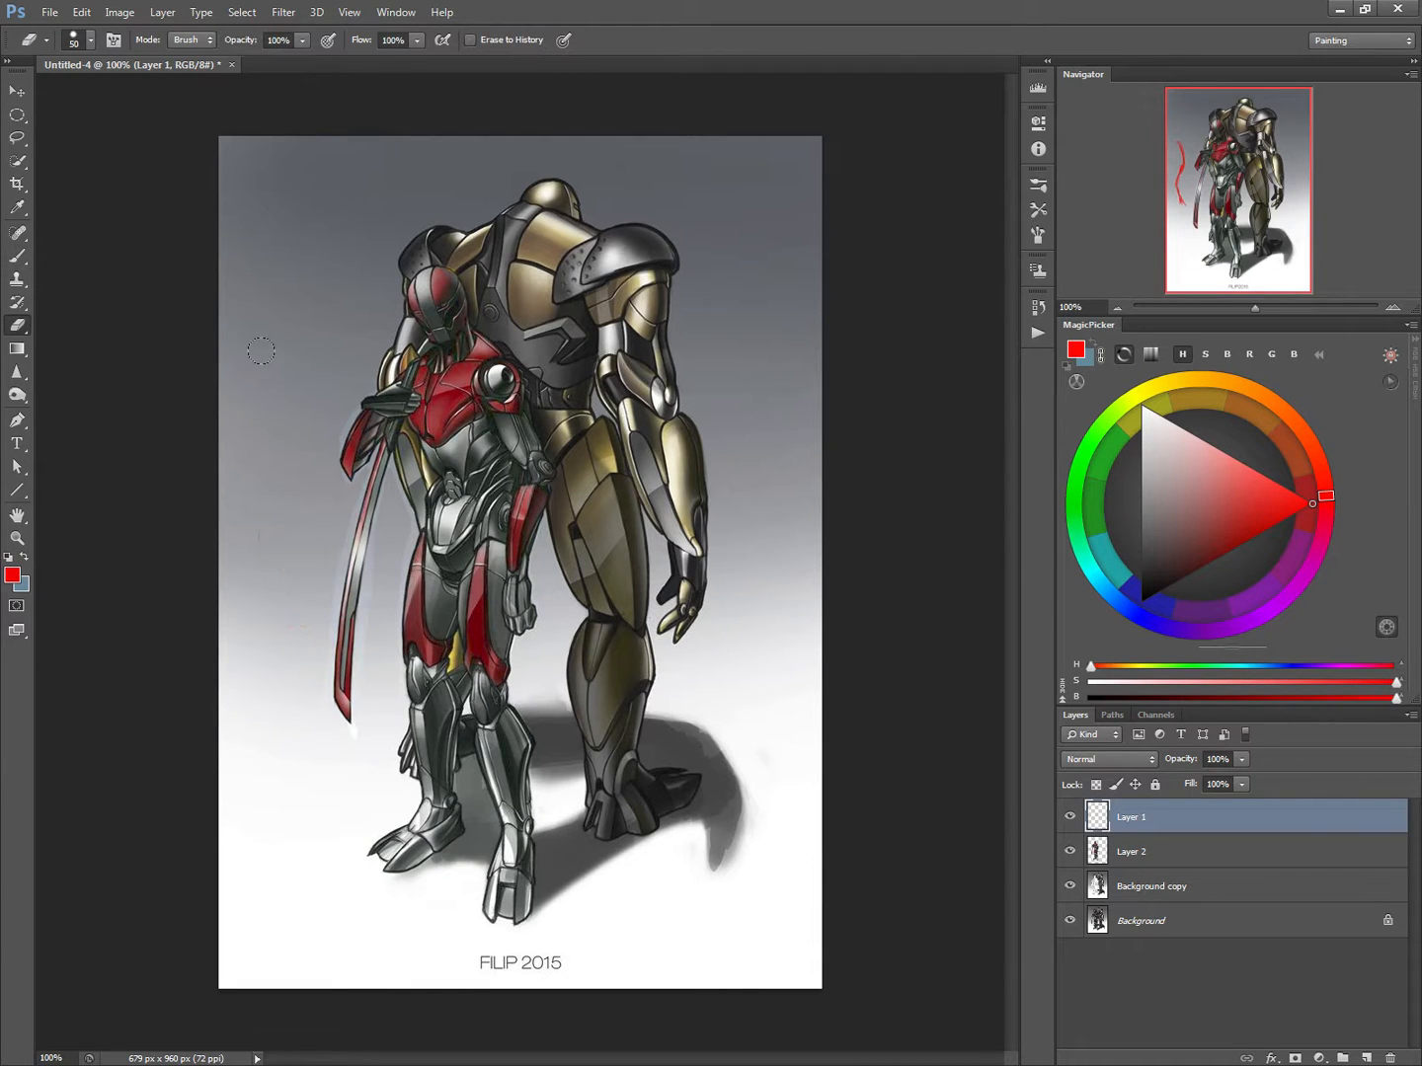
pyautogui.press('b')
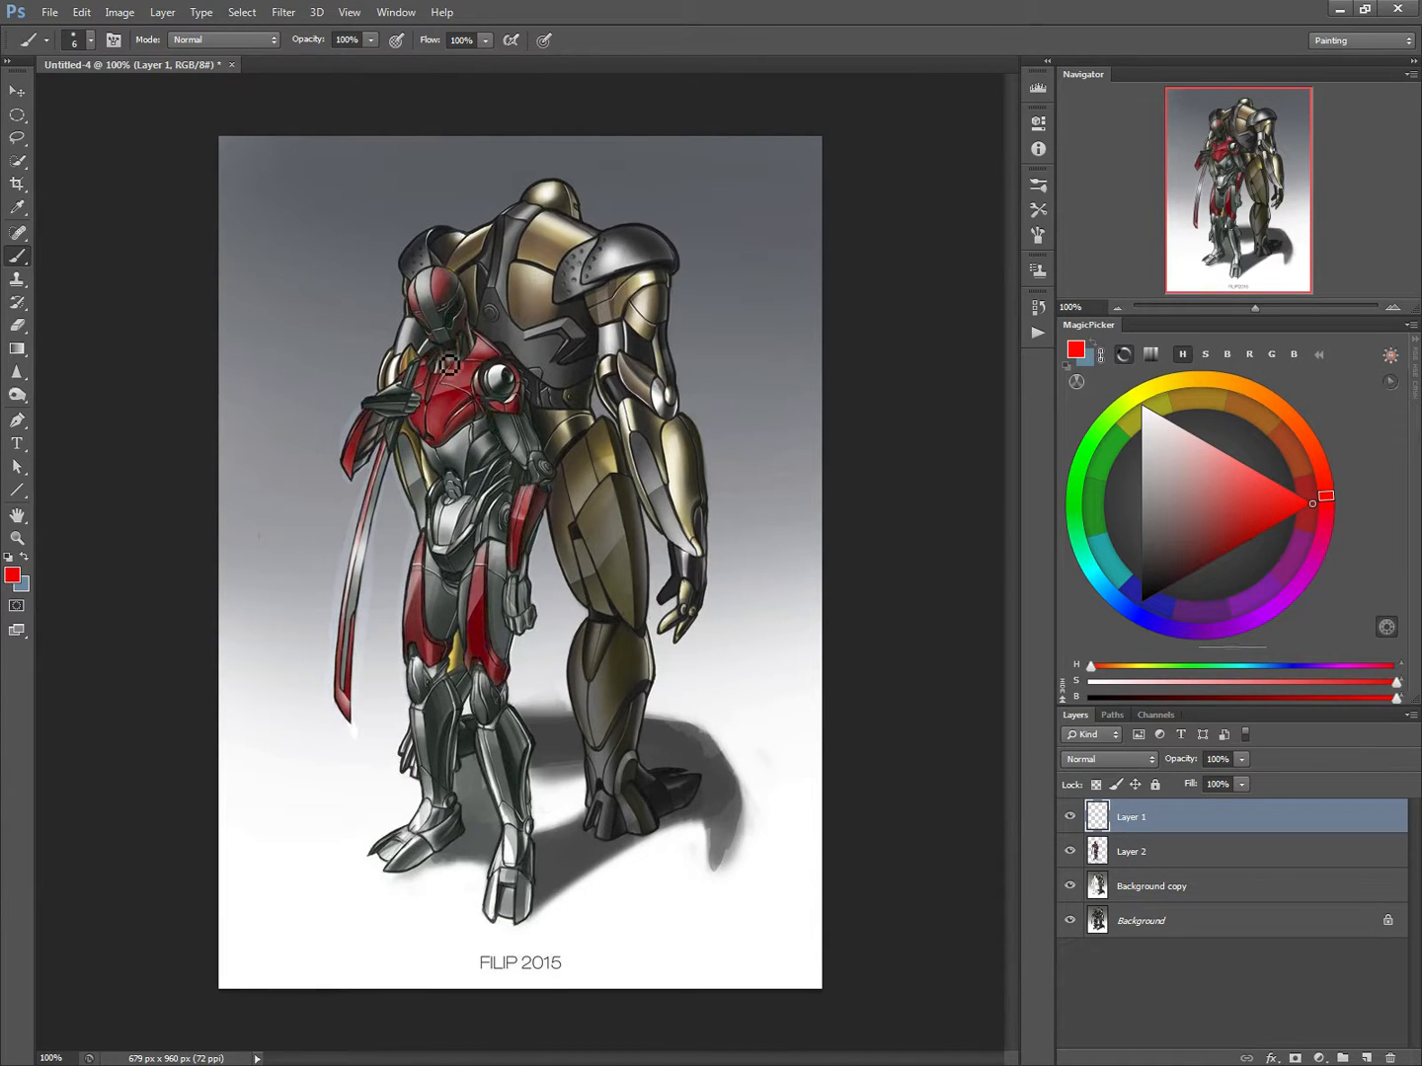
# Trace the red robot's torso centre line from neck to pelvis in red and then purple, adding a purple line across the hips.
pyautogui.moveTo(438, 395); pyautogui.dragTo(450, 553)
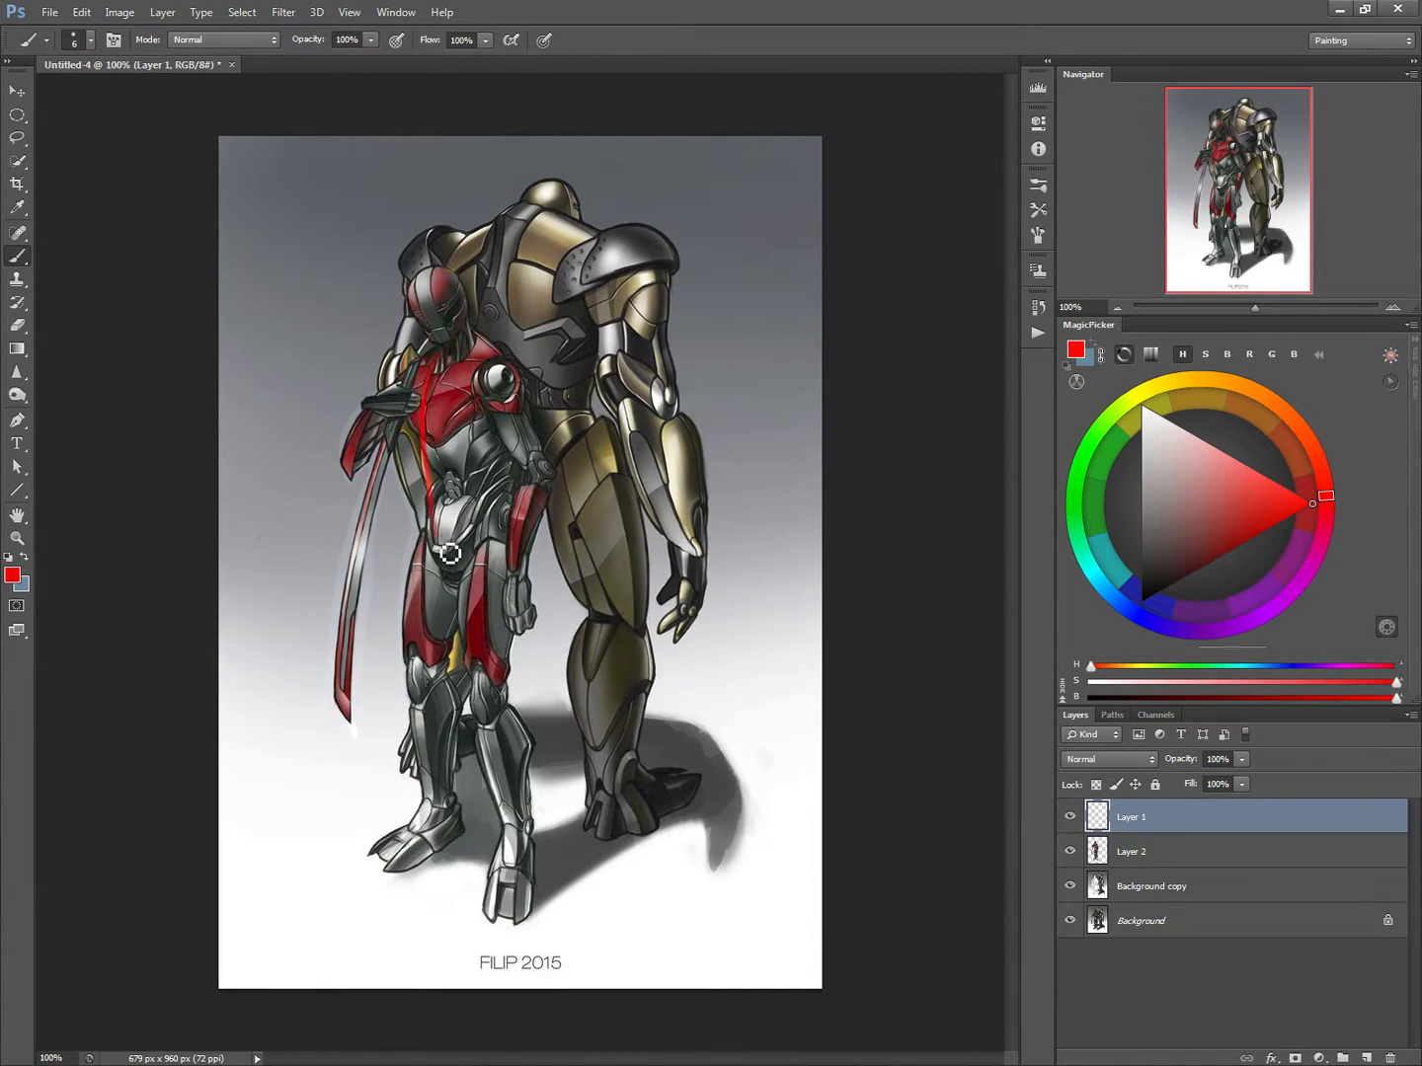
pyautogui.click(1263, 615)
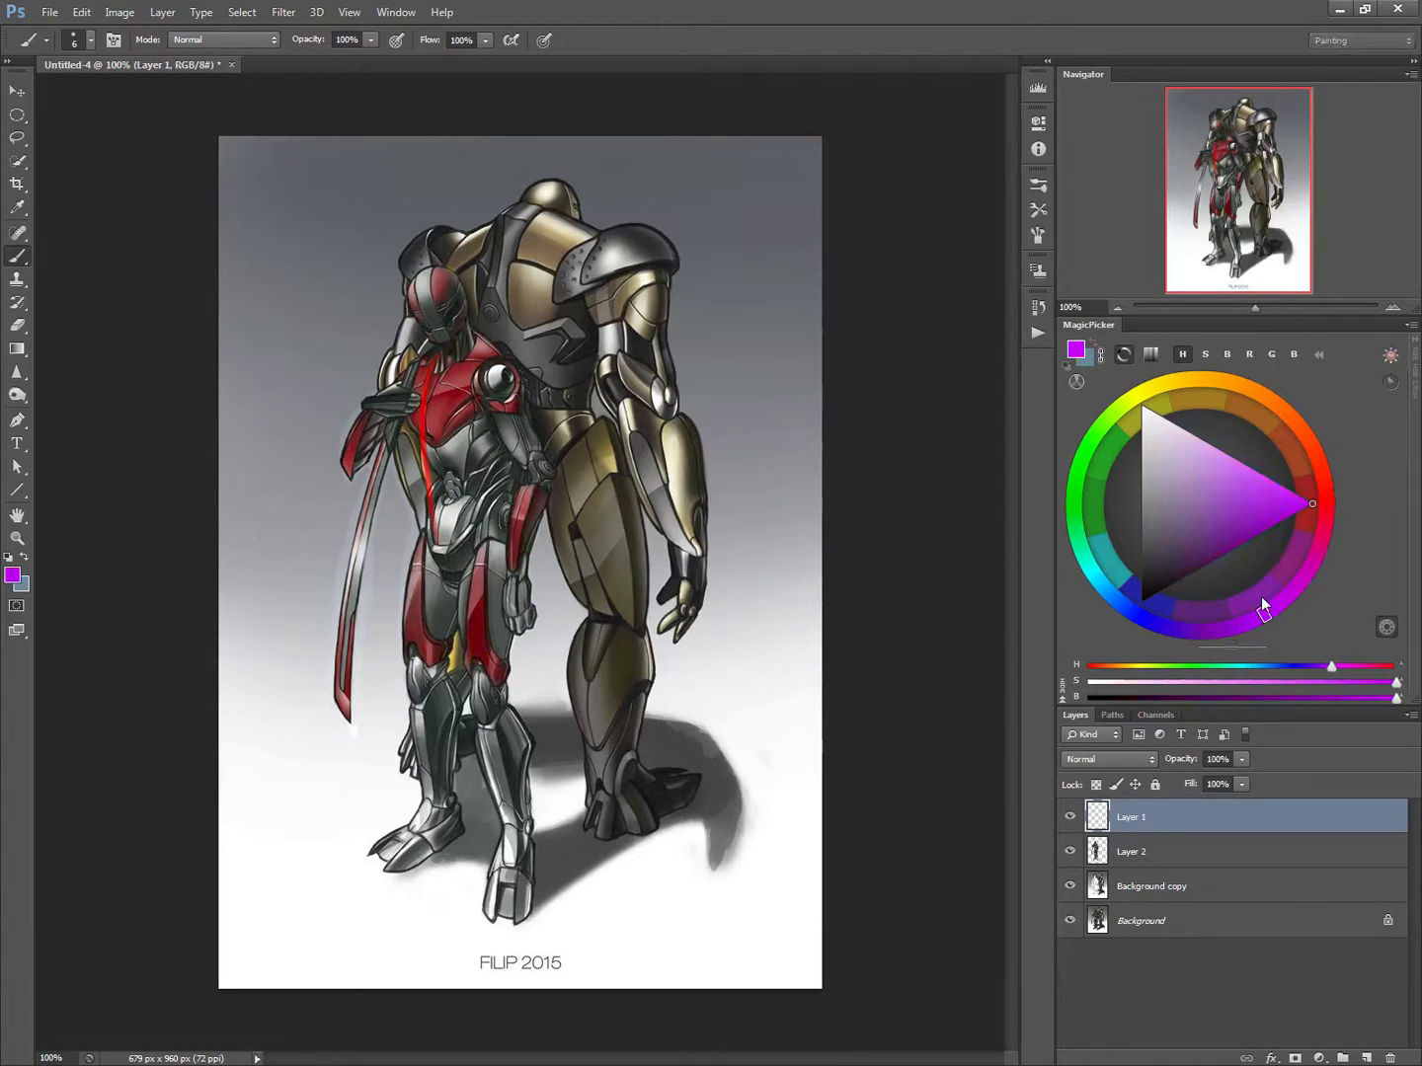
pyautogui.moveTo(430, 353)
pyautogui.mouseDown()
pyautogui.moveTo(441, 539)
pyautogui.moveTo(483, 554)
pyautogui.moveTo(397, 542)
pyautogui.mouseUp()
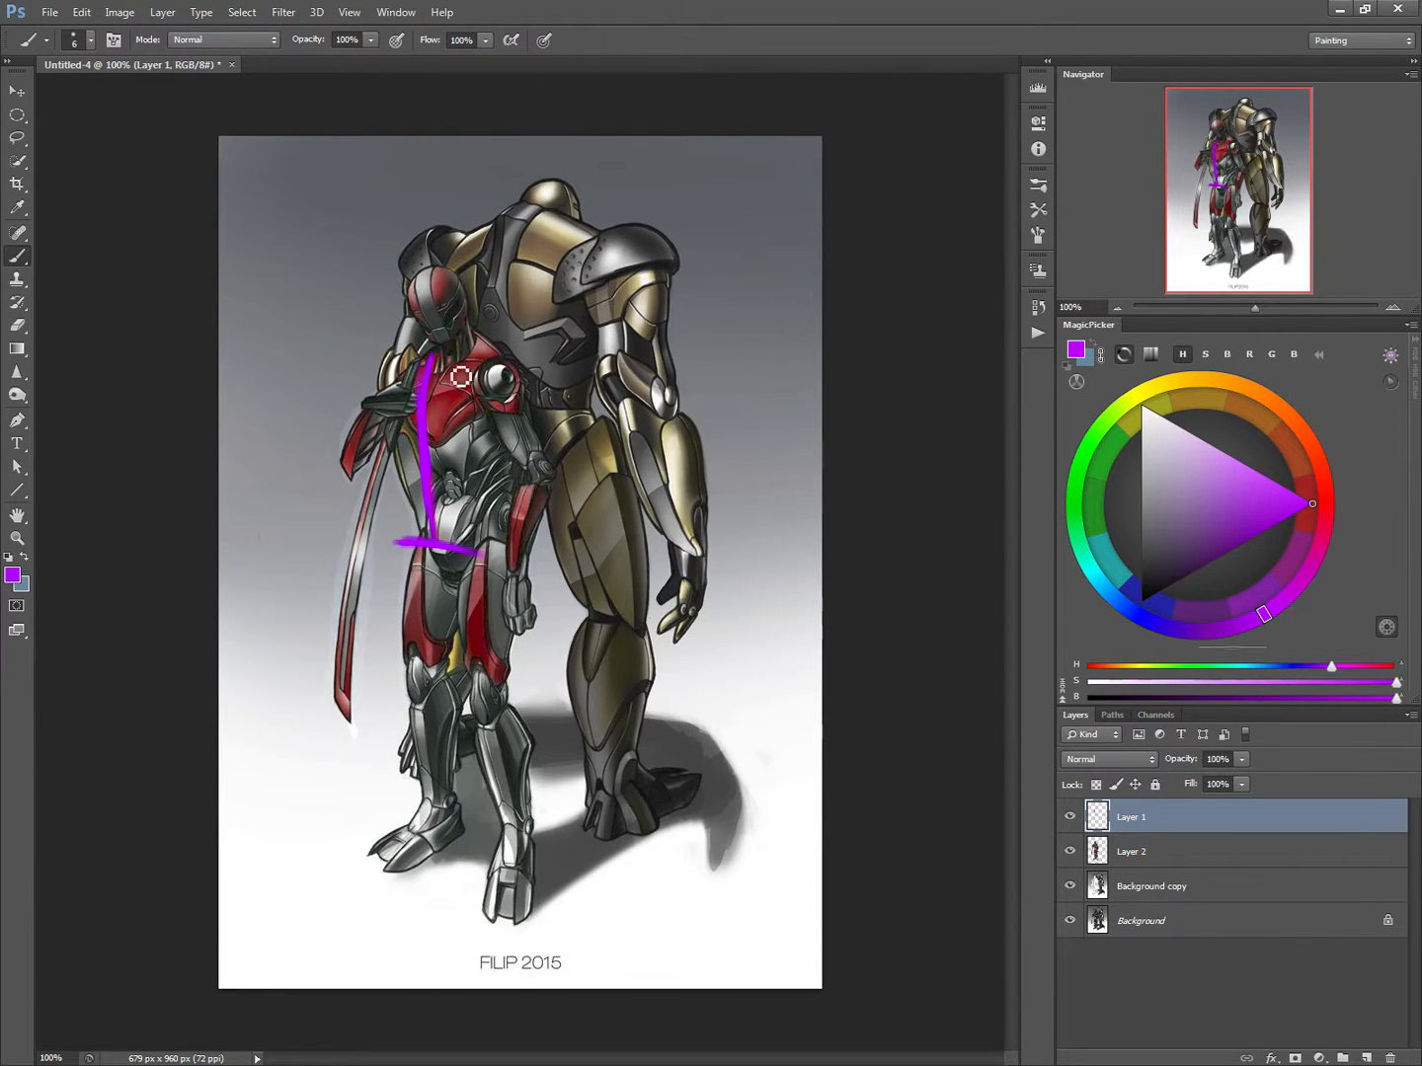
# Sketch purple construction lines around the red robot's chest, down its hanging arm, and along the outside of both legs.
pyautogui.moveTo(428, 357)
pyautogui.mouseDown()
pyautogui.moveTo(380, 398)
pyautogui.moveTo(450, 449)
pyautogui.moveTo(454, 366)
pyautogui.moveTo(388, 422)
pyautogui.moveTo(457, 451)
pyautogui.moveTo(444, 366)
pyautogui.moveTo(448, 433)
pyautogui.moveTo(452, 396)
pyautogui.moveTo(479, 419)
pyautogui.moveTo(476, 393)
pyautogui.moveTo(520, 475)
pyautogui.moveTo(470, 393)
pyautogui.moveTo(523, 497)
pyautogui.moveTo(536, 590)
pyautogui.mouseUp()
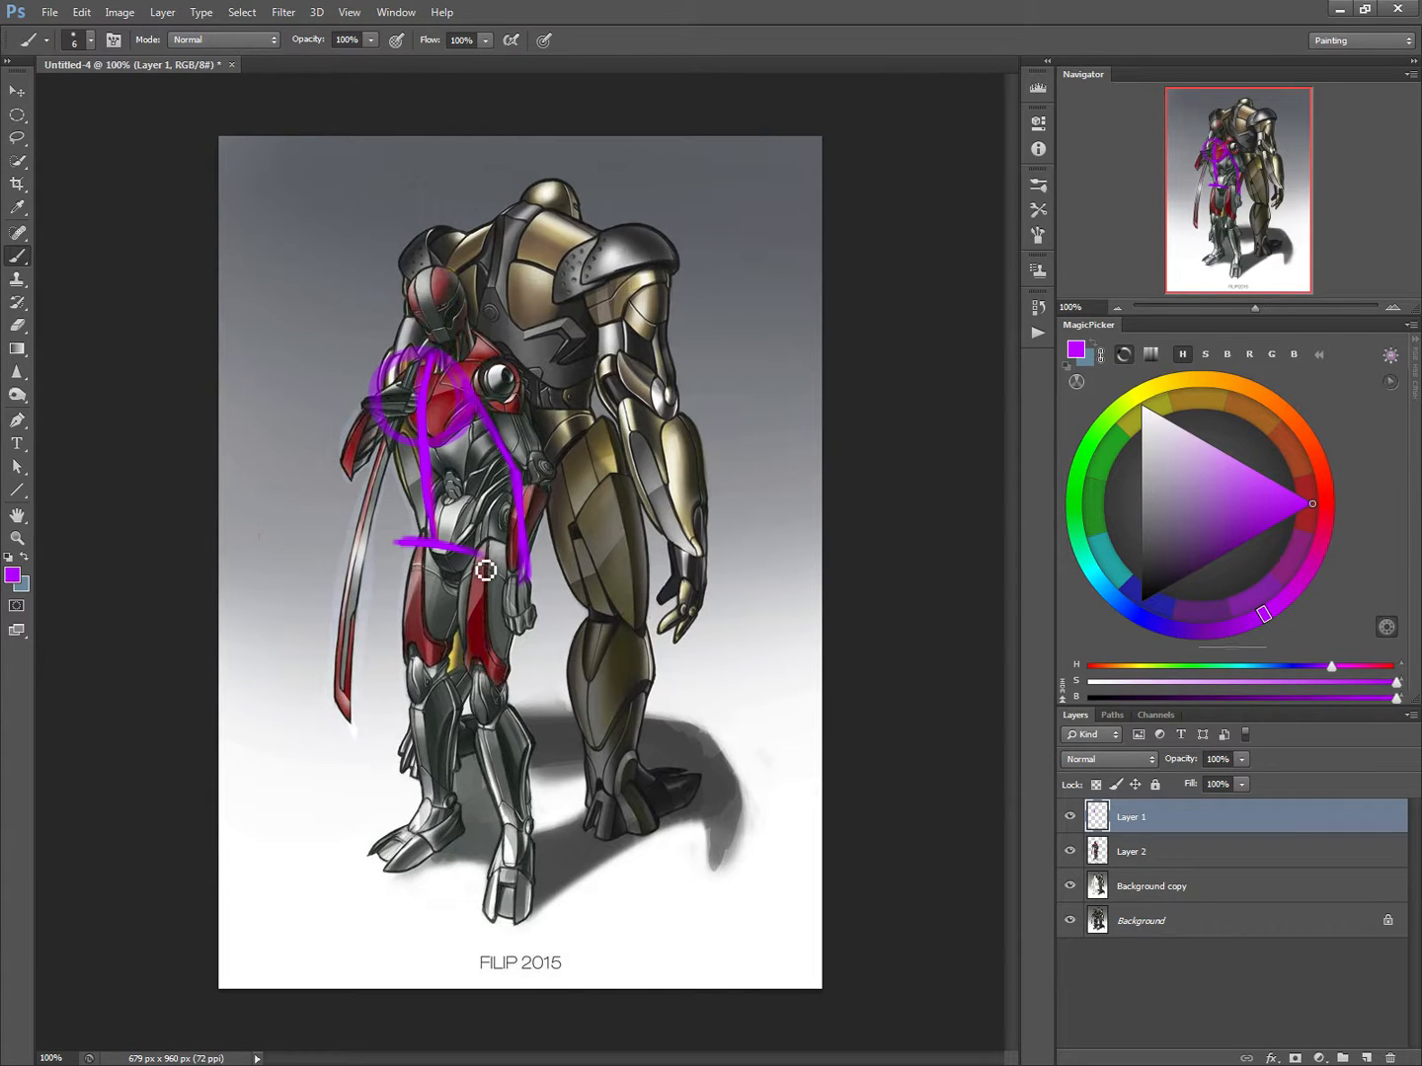
pyautogui.moveTo(484, 580)
pyautogui.mouseDown()
pyautogui.moveTo(538, 816)
pyautogui.moveTo(533, 877)
pyautogui.mouseUp()
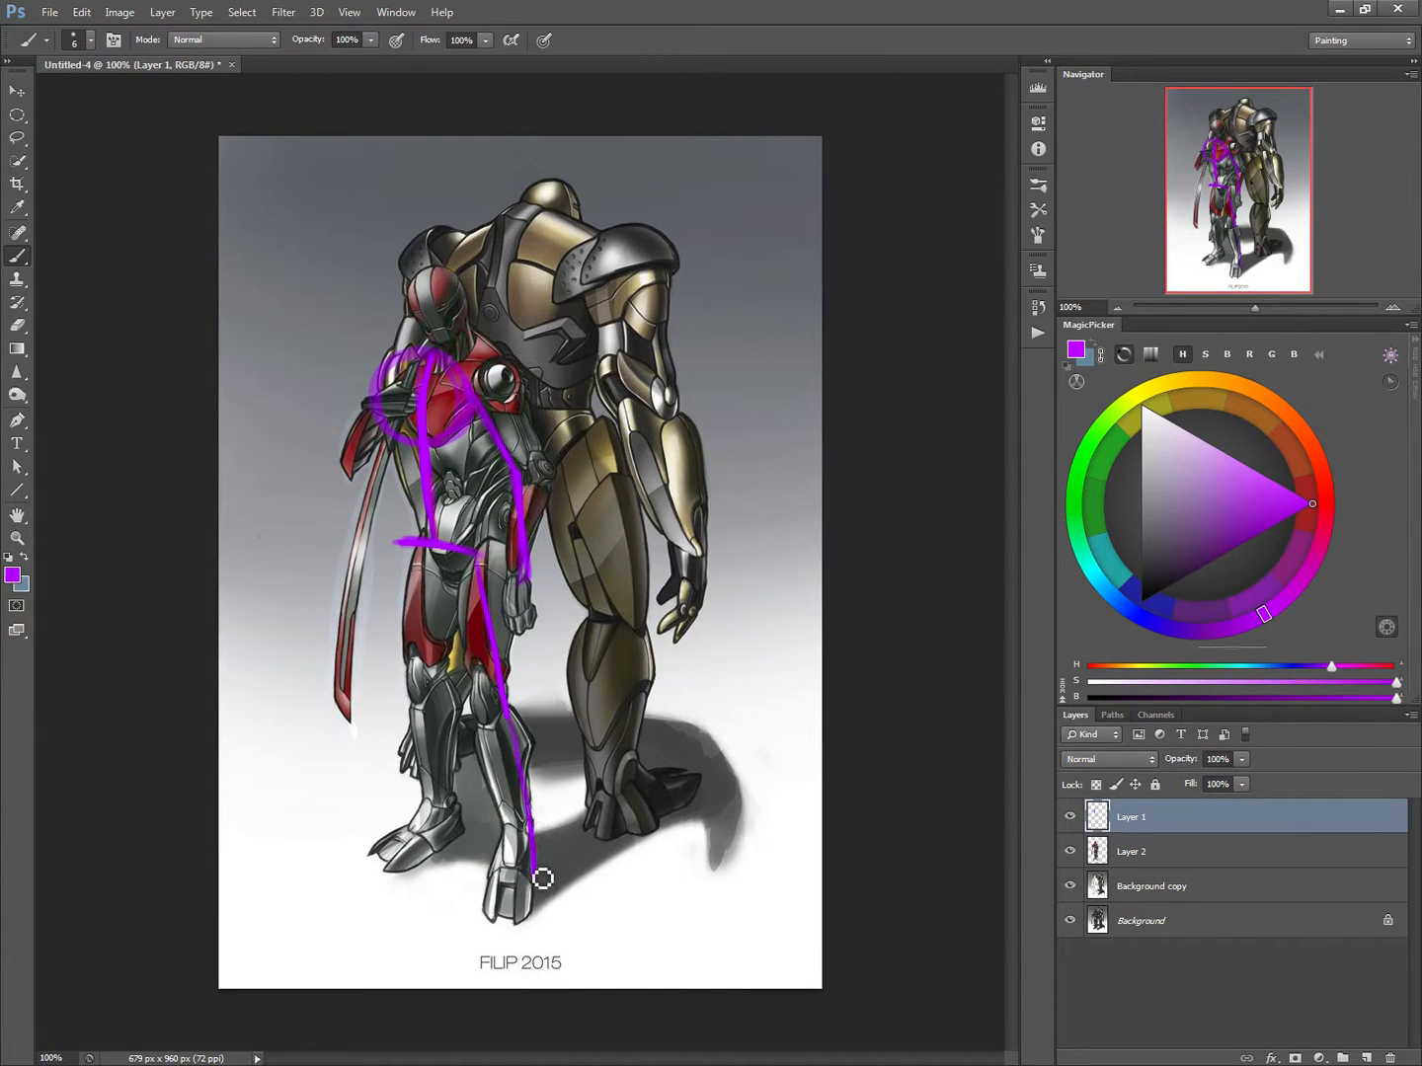
pyautogui.moveTo(399, 546)
pyautogui.mouseDown()
pyautogui.moveTo(379, 731)
pyautogui.moveTo(394, 814)
pyautogui.mouseUp()
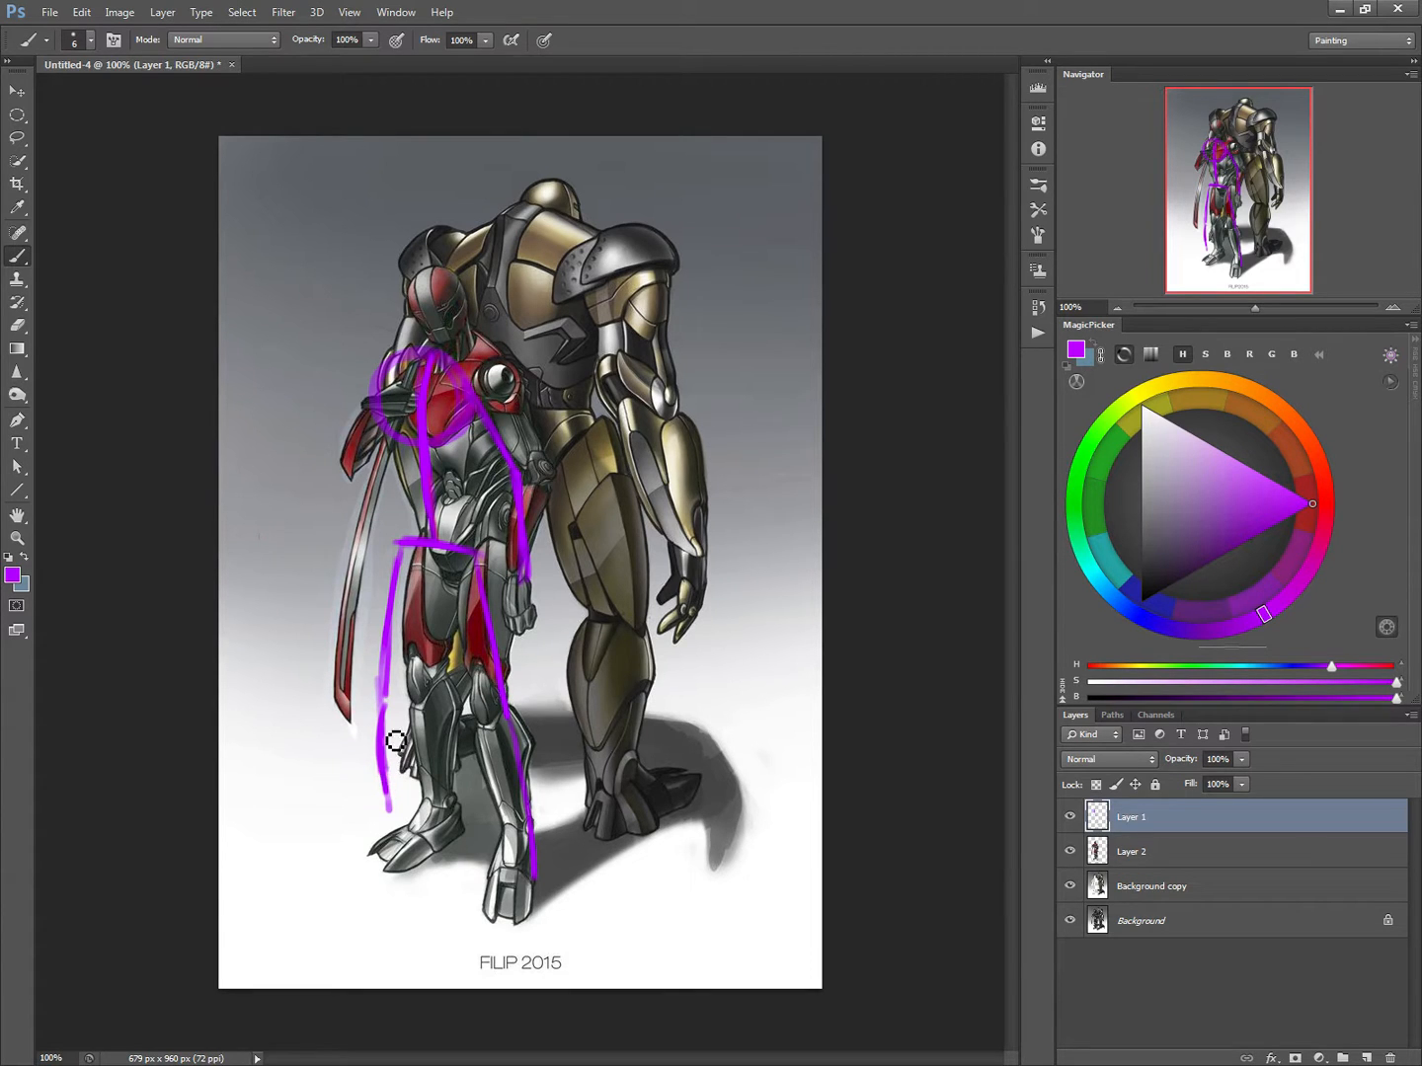
# Outline the red robot's raised arm in purple and draw a diagonal line from its torso to the canvas edge.
pyautogui.click(372, 372)
pyautogui.moveTo(369, 367)
pyautogui.mouseDown()
pyautogui.moveTo(358, 485)
pyautogui.moveTo(447, 426)
pyautogui.moveTo(382, 465)
pyautogui.moveTo(455, 410)
pyautogui.moveTo(441, 398)
pyautogui.moveTo(454, 457)
pyautogui.moveTo(449, 423)
pyautogui.moveTo(487, 447)
pyautogui.moveTo(458, 457)
pyautogui.moveTo(445, 439)
pyautogui.moveTo(476, 413)
pyautogui.mouseUp()
pyautogui.moveTo(410, 479); pyautogui.dragTo(219, 620)
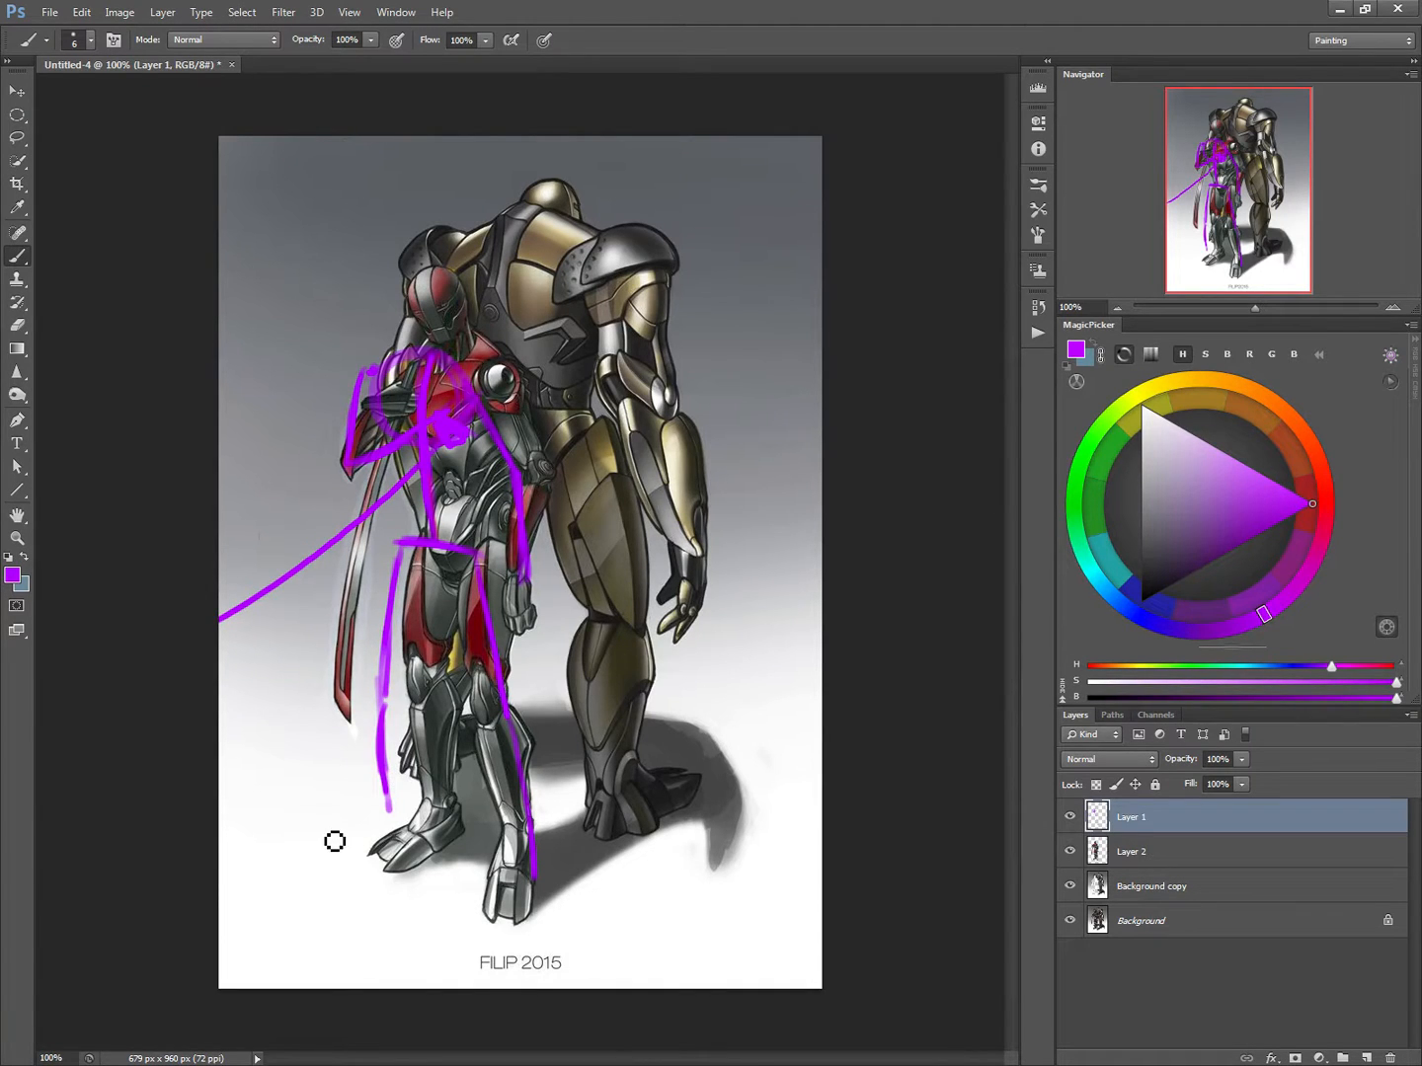
# Hide the Layer 1 guide lines and switch Layer 2 and Background copy off and on to compare with the original.
pyautogui.click(1069, 818)
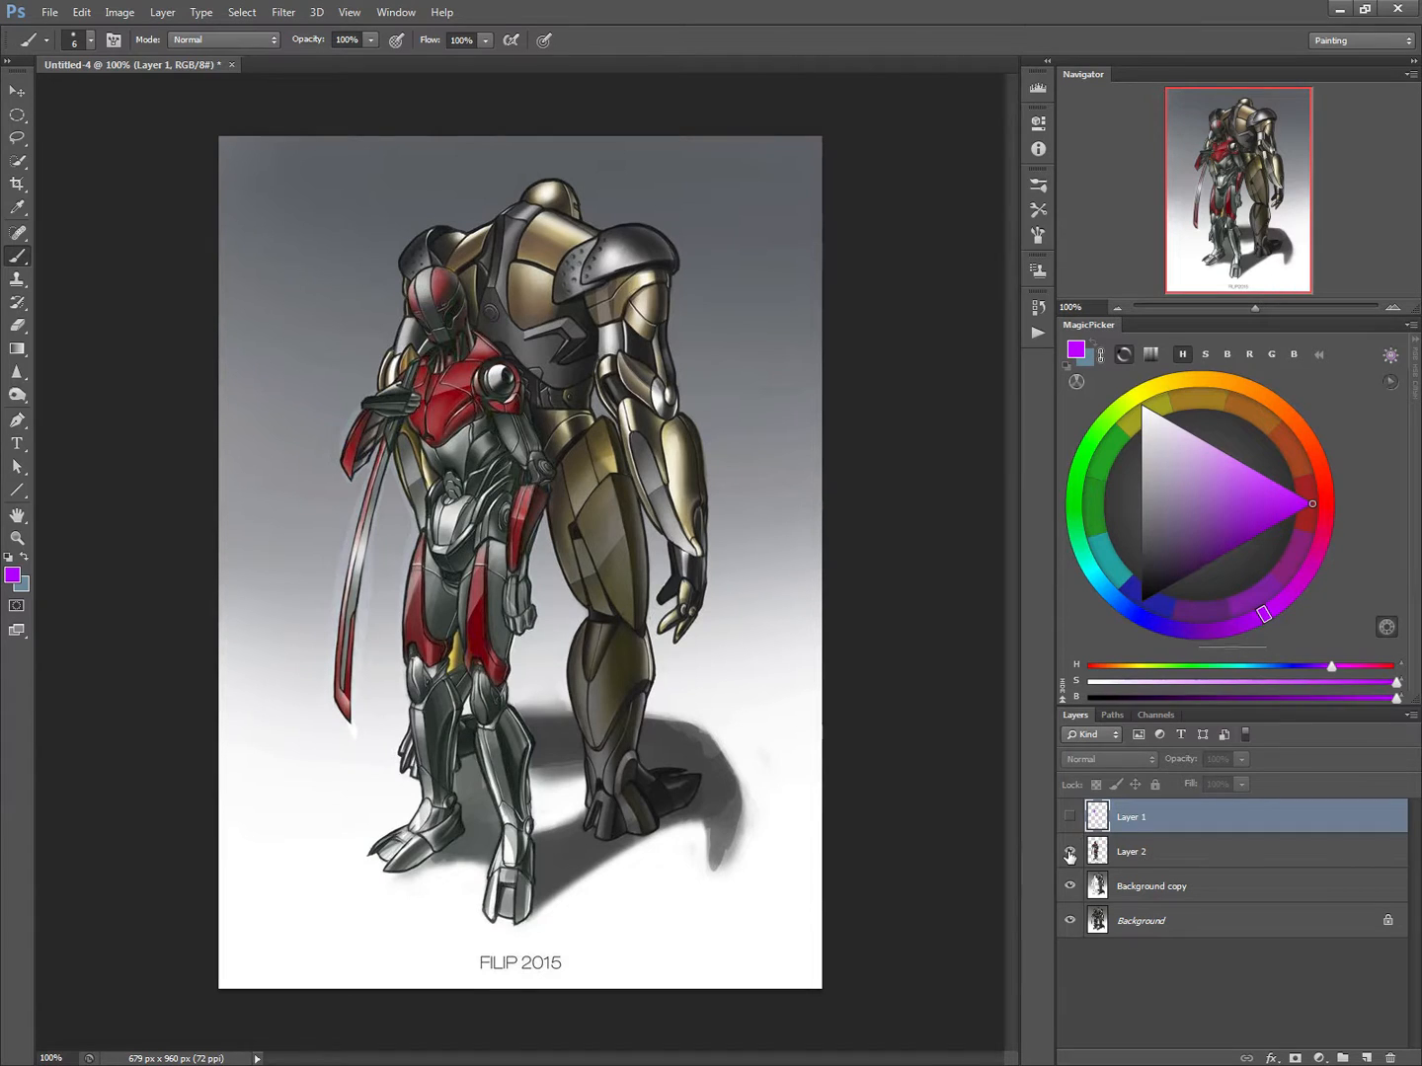
pyautogui.click(1068, 853)
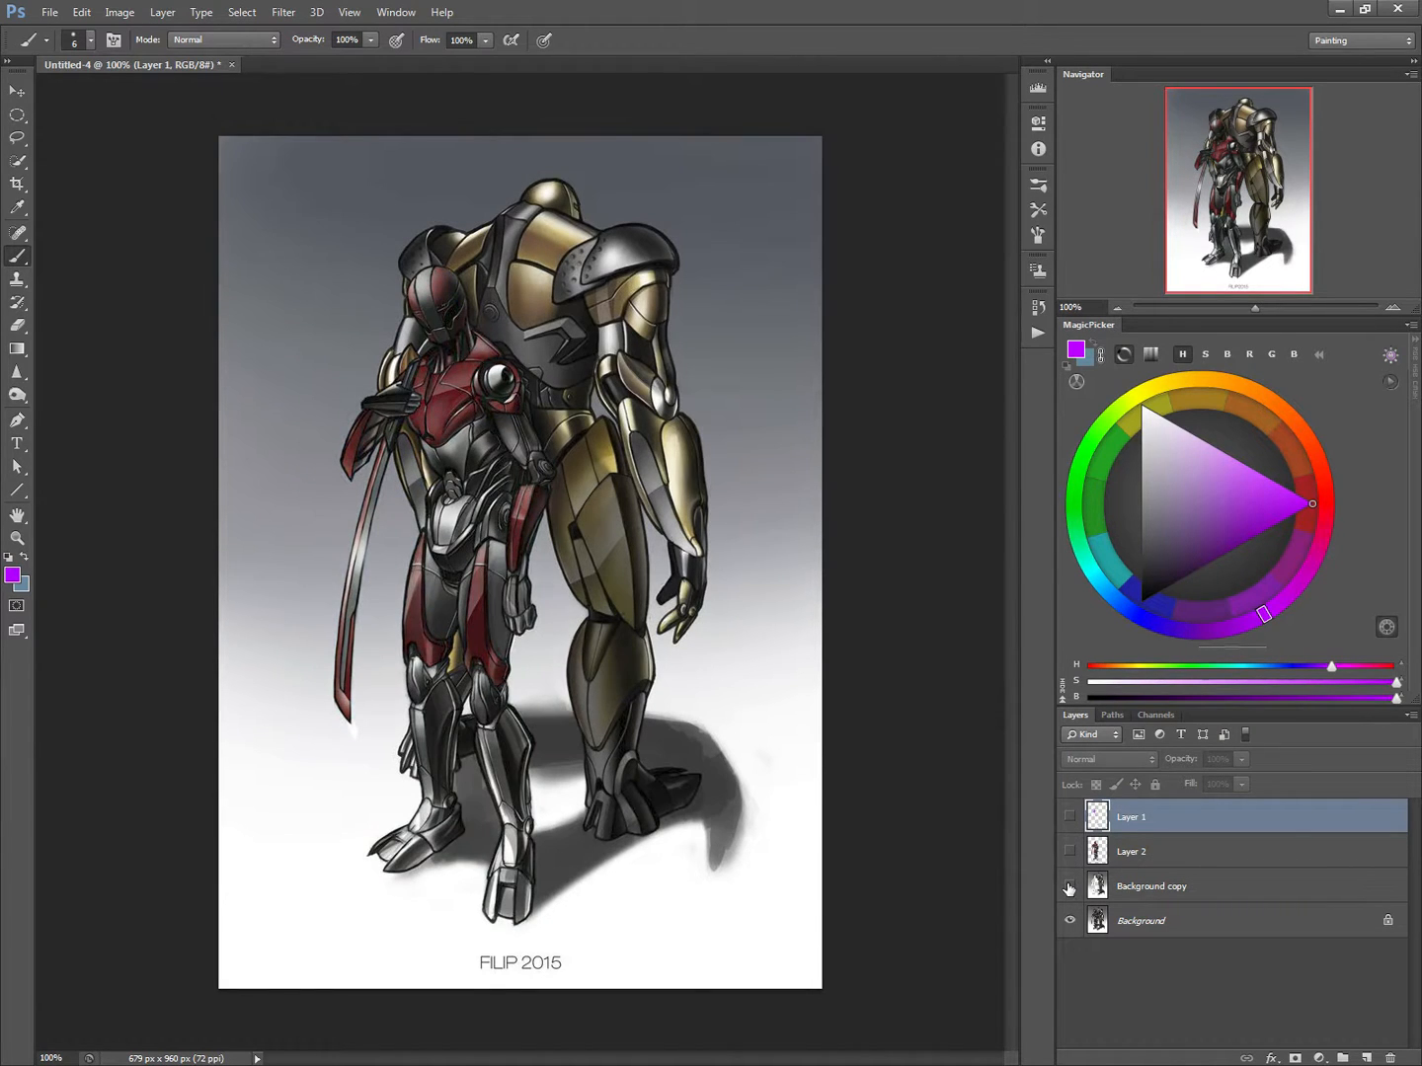
pyautogui.click(1068, 887)
pyautogui.click(1068, 854)
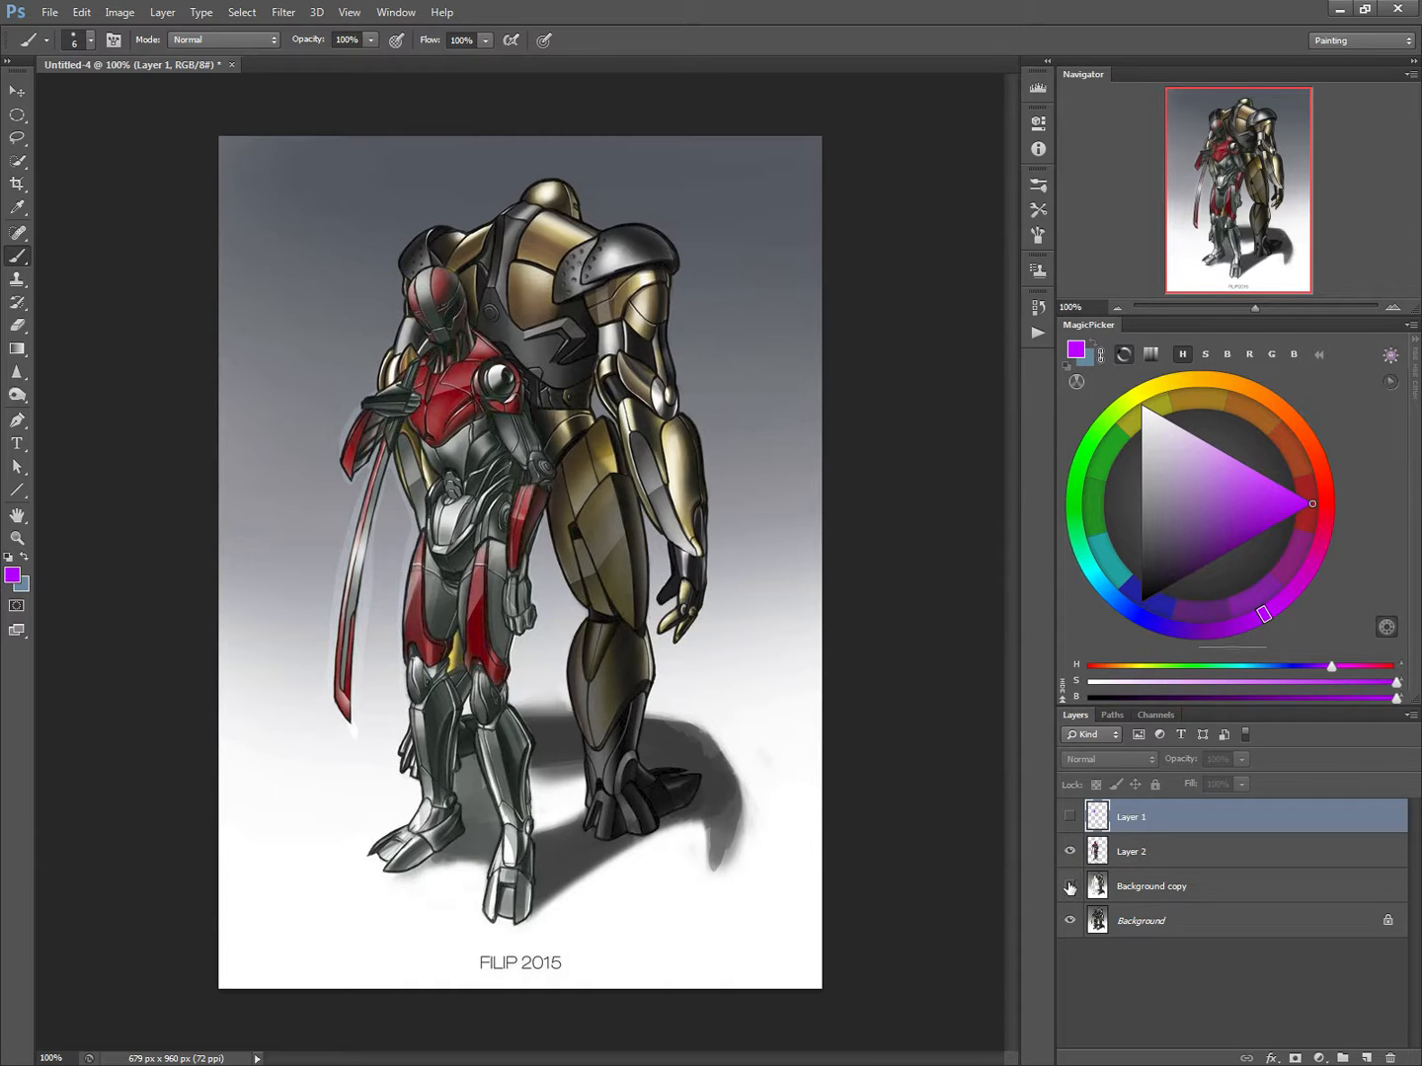
pyautogui.click(1069, 886)
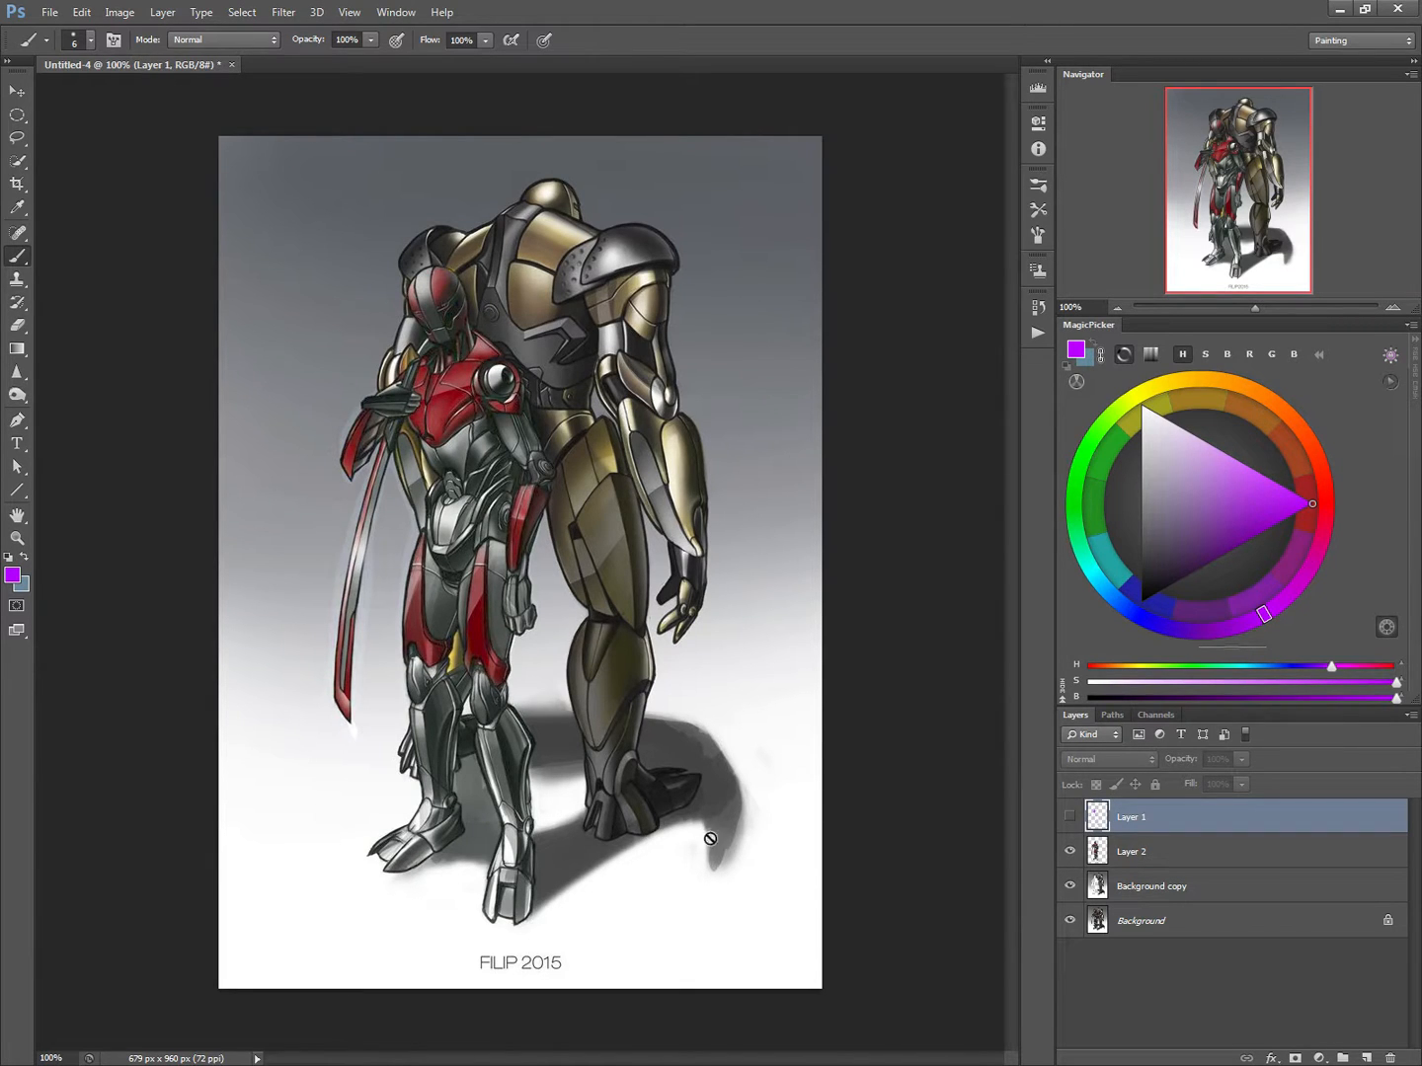
# Add a new layer and sketch purple shadow outlines from the red robot's front foot to the golden robot's foot.
pyautogui.click(1367, 1058)
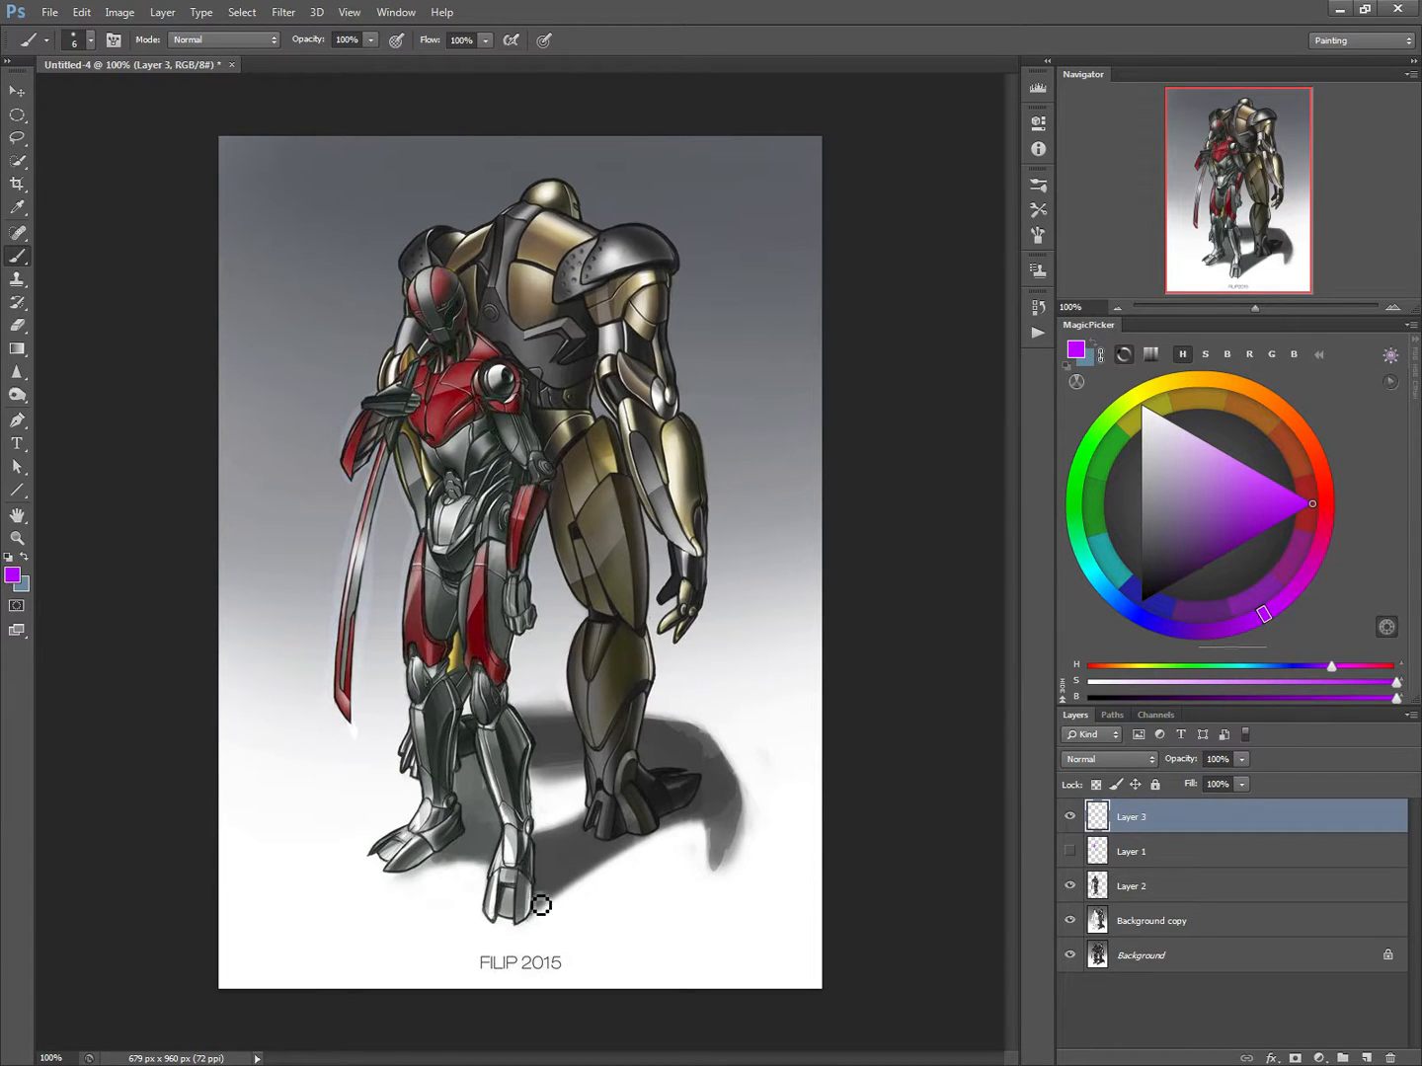
pyautogui.moveTo(533, 894)
pyautogui.mouseDown()
pyautogui.moveTo(681, 808)
pyautogui.moveTo(669, 799)
pyautogui.moveTo(684, 774)
pyautogui.moveTo(613, 727)
pyautogui.mouseUp()
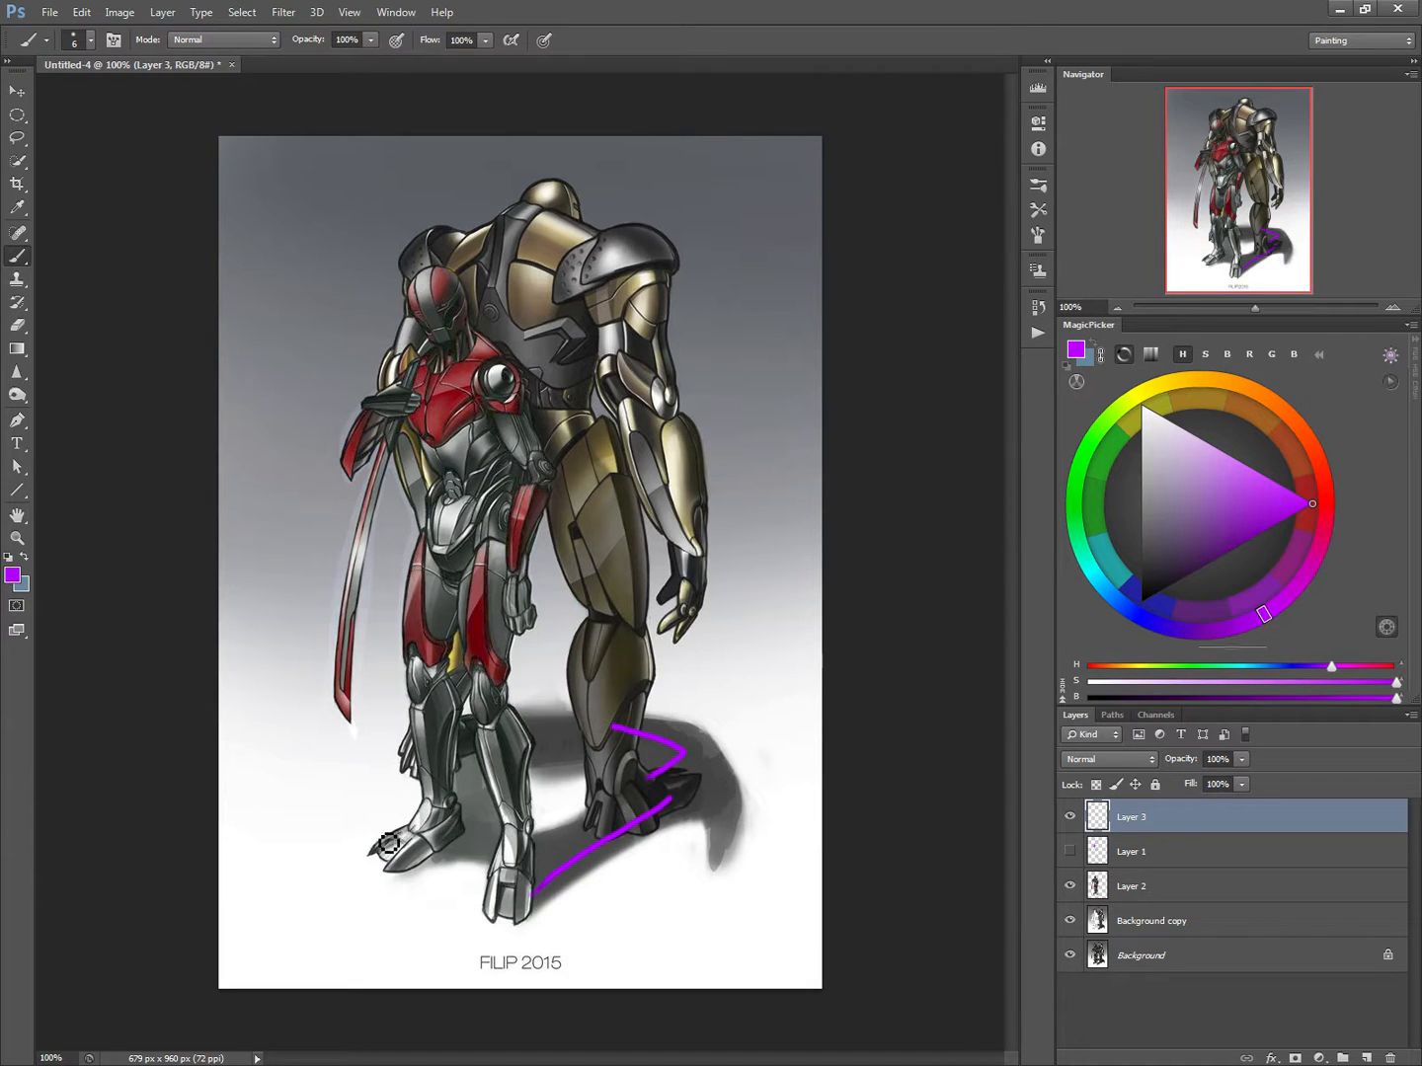
# Erase the purple shadow outlines from Layer 3 and return to the Brush tool.
pyautogui.press('e')
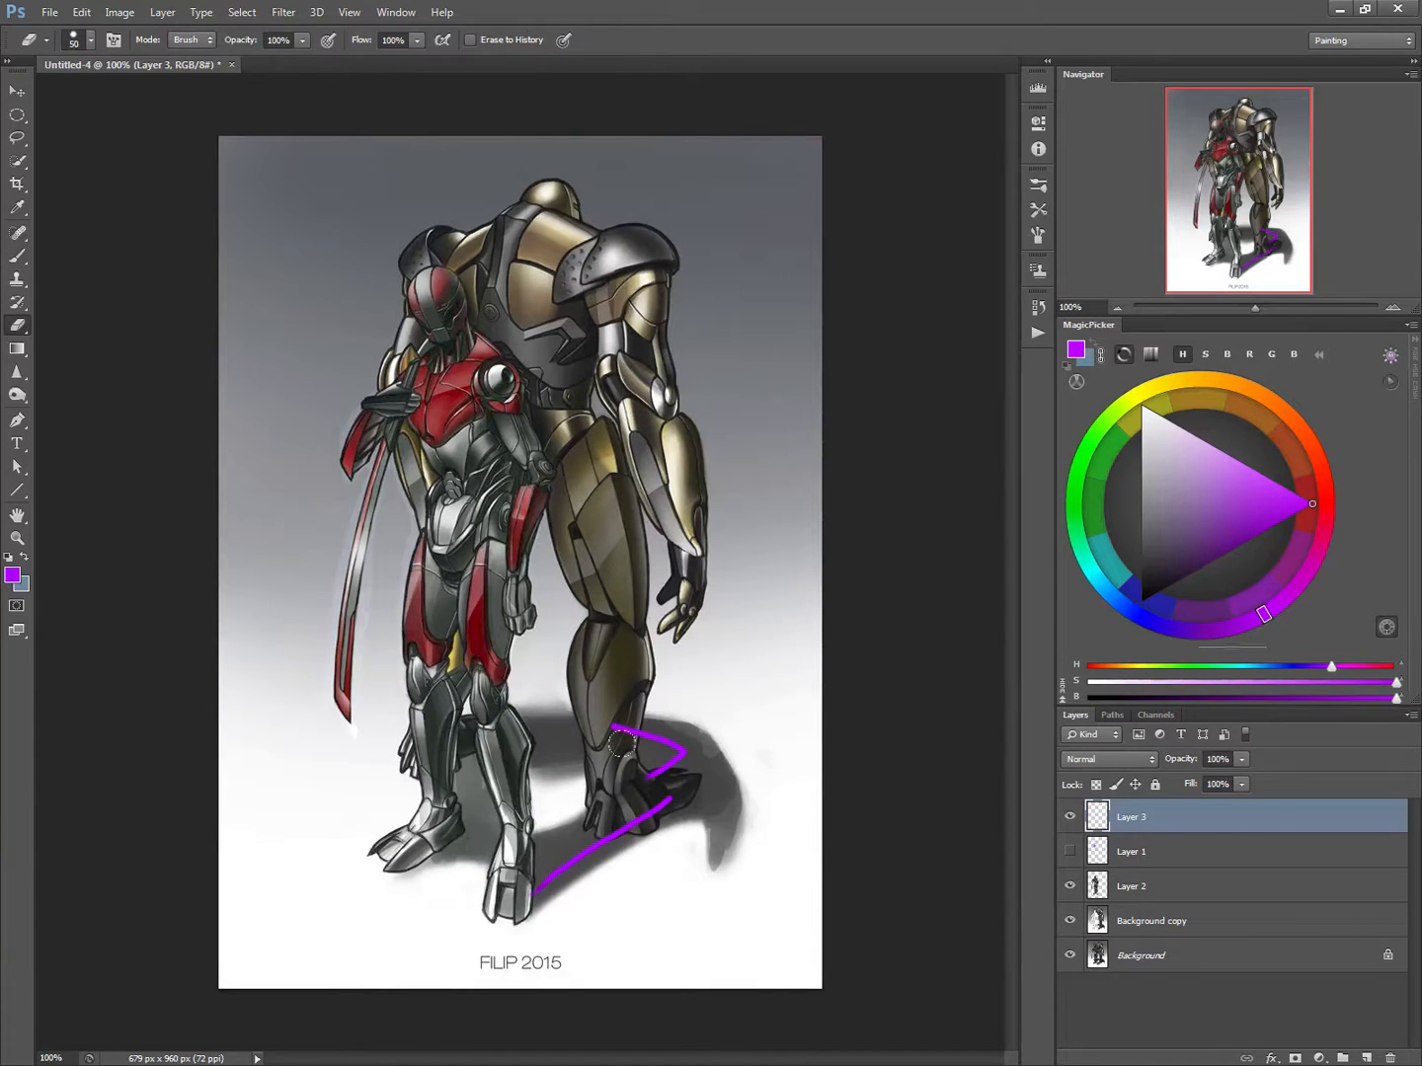
pyautogui.moveTo(614, 729)
pyautogui.mouseDown()
pyautogui.moveTo(664, 761)
pyautogui.moveTo(502, 892)
pyautogui.mouseUp()
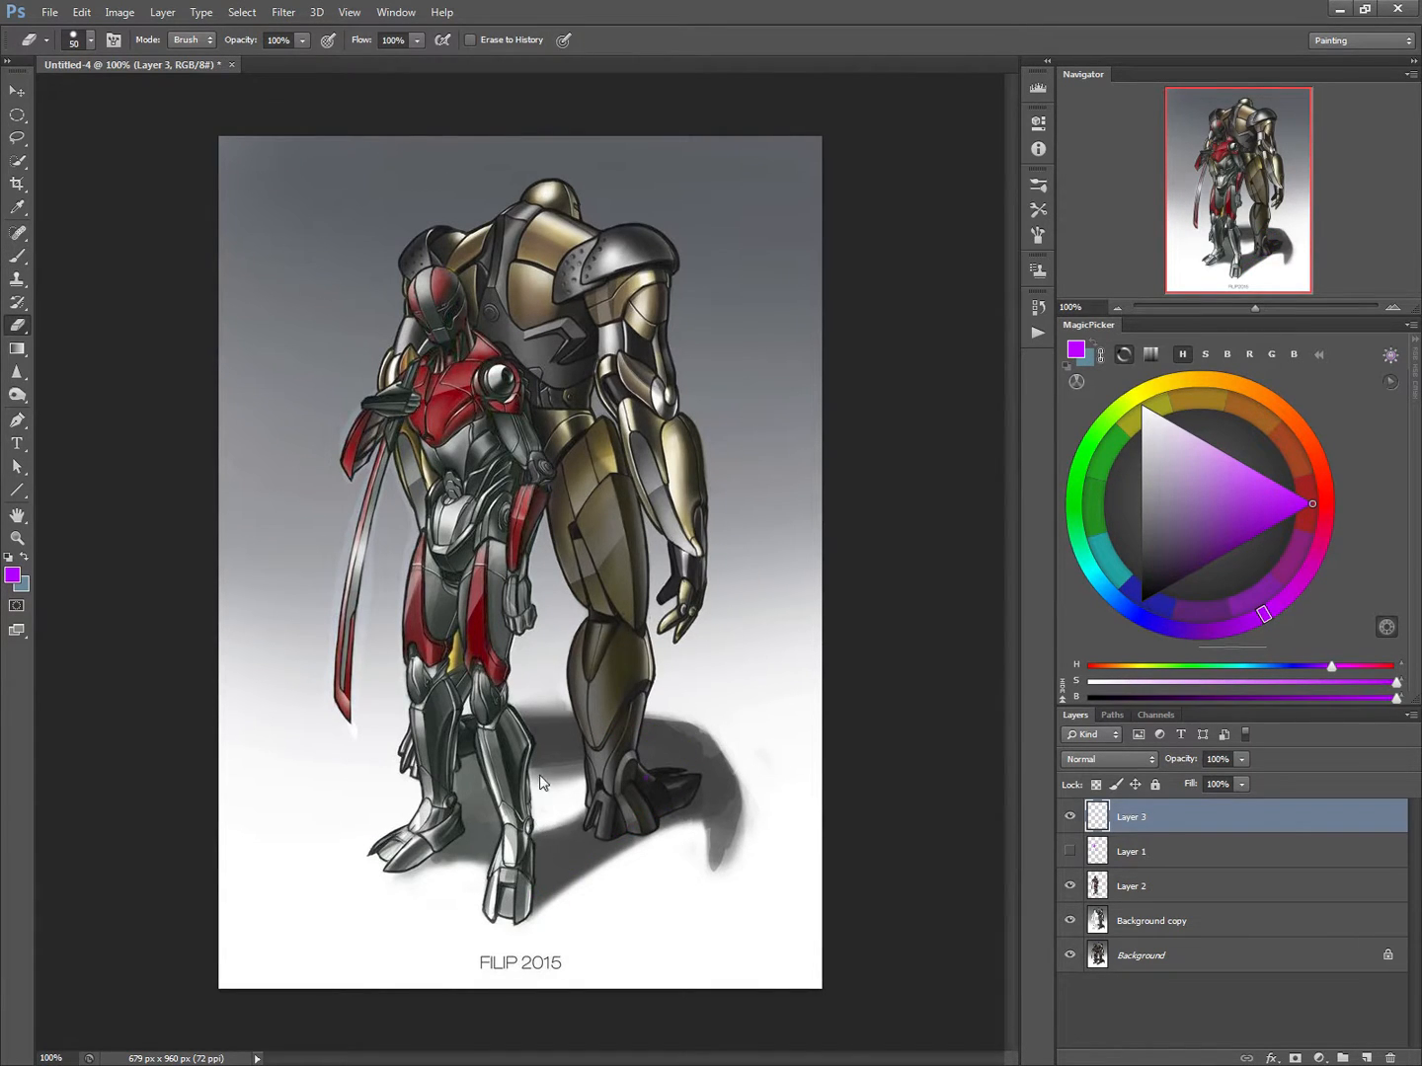
pyautogui.press('b')
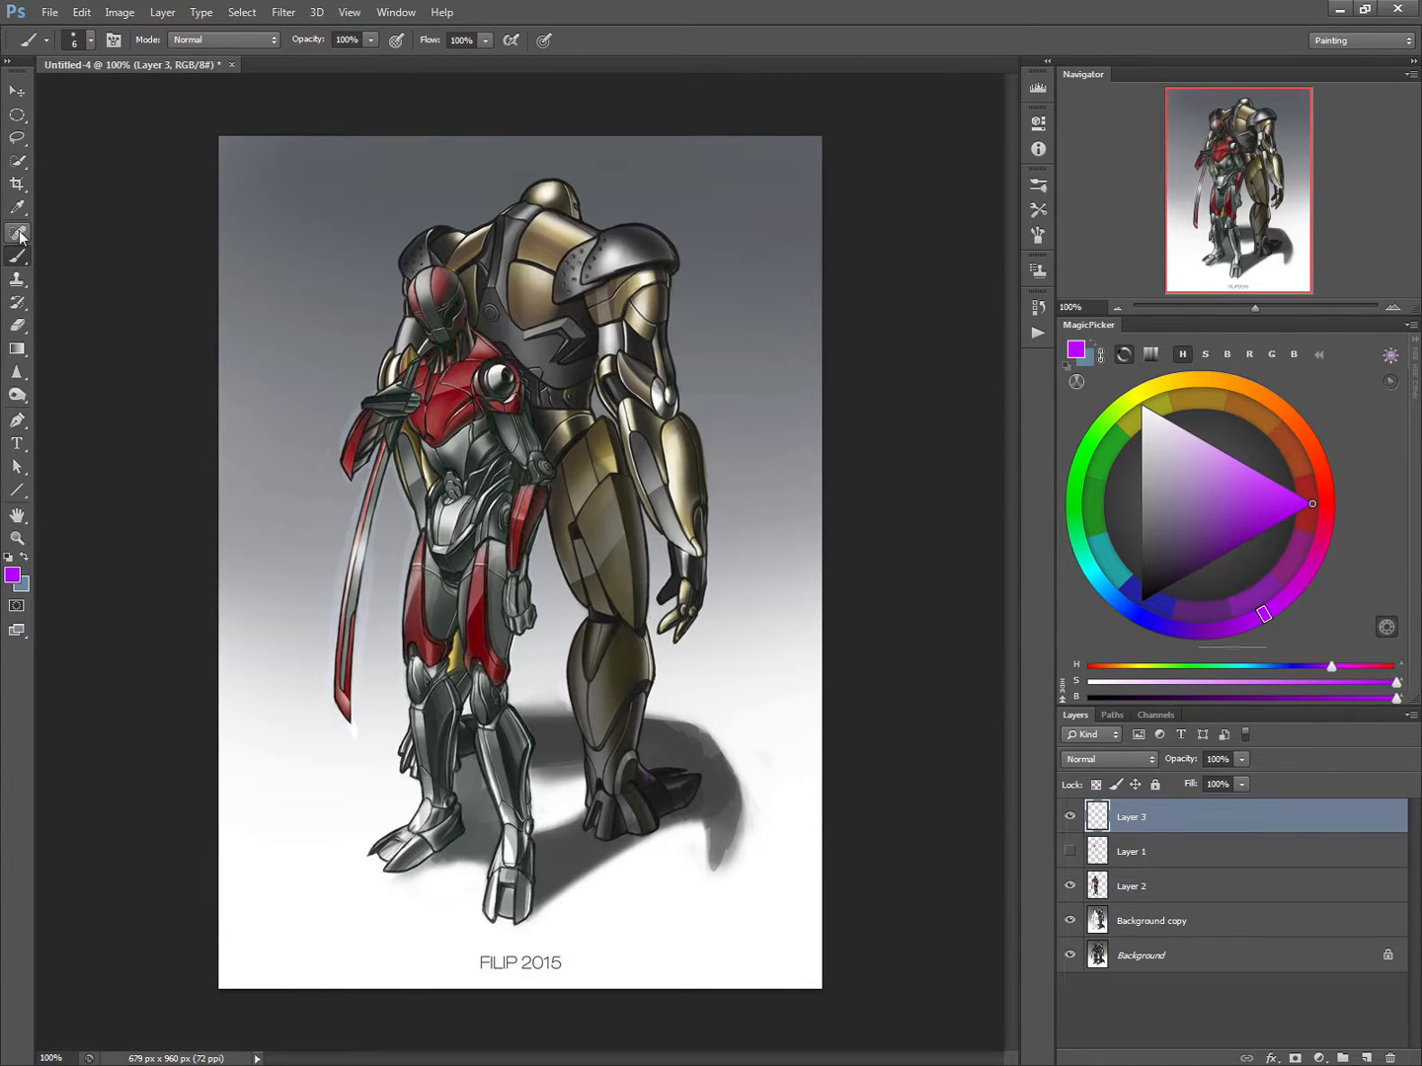
# Lasso a claw-shaped shadow area on the ground in front of the red robot's foot and choose a dark purple colour.
pyautogui.click(17, 137)
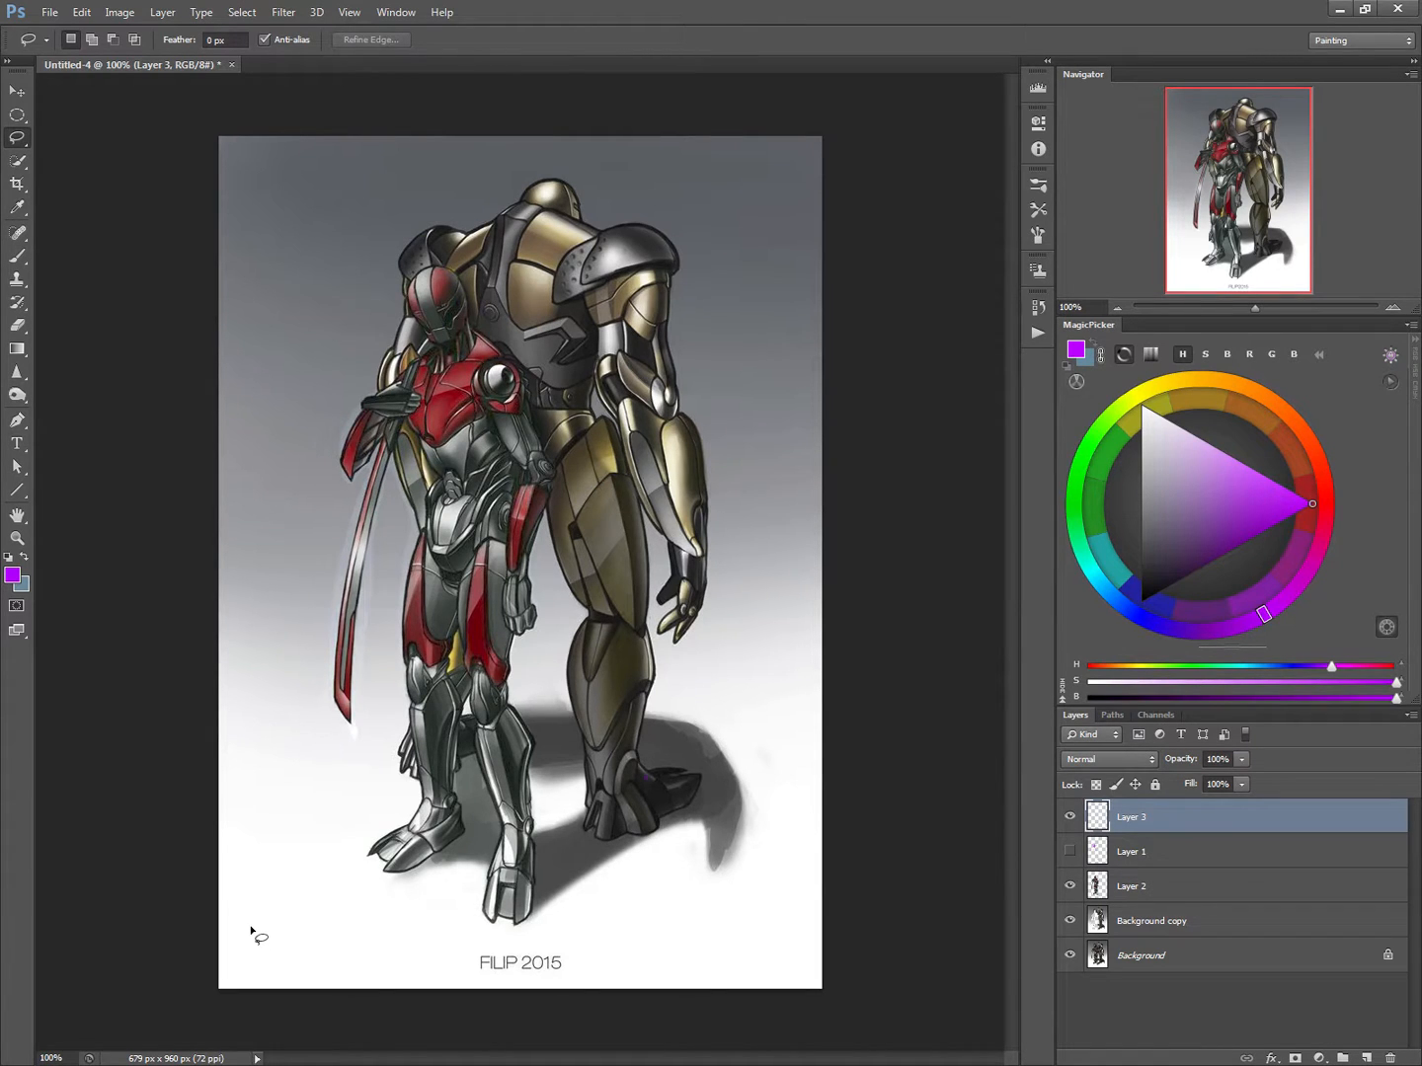
pyautogui.moveTo(251, 928)
pyautogui.mouseDown()
pyautogui.moveTo(322, 928)
pyautogui.moveTo(278, 953)
pyautogui.moveTo(295, 971)
pyautogui.moveTo(368, 919)
pyautogui.moveTo(334, 946)
pyautogui.moveTo(336, 963)
pyautogui.moveTo(393, 911)
pyautogui.moveTo(373, 884)
pyautogui.moveTo(342, 884)
pyautogui.moveTo(294, 895)
pyautogui.moveTo(283, 910)
pyautogui.moveTo(340, 900)
pyautogui.moveTo(287, 916)
pyautogui.mouseUp()
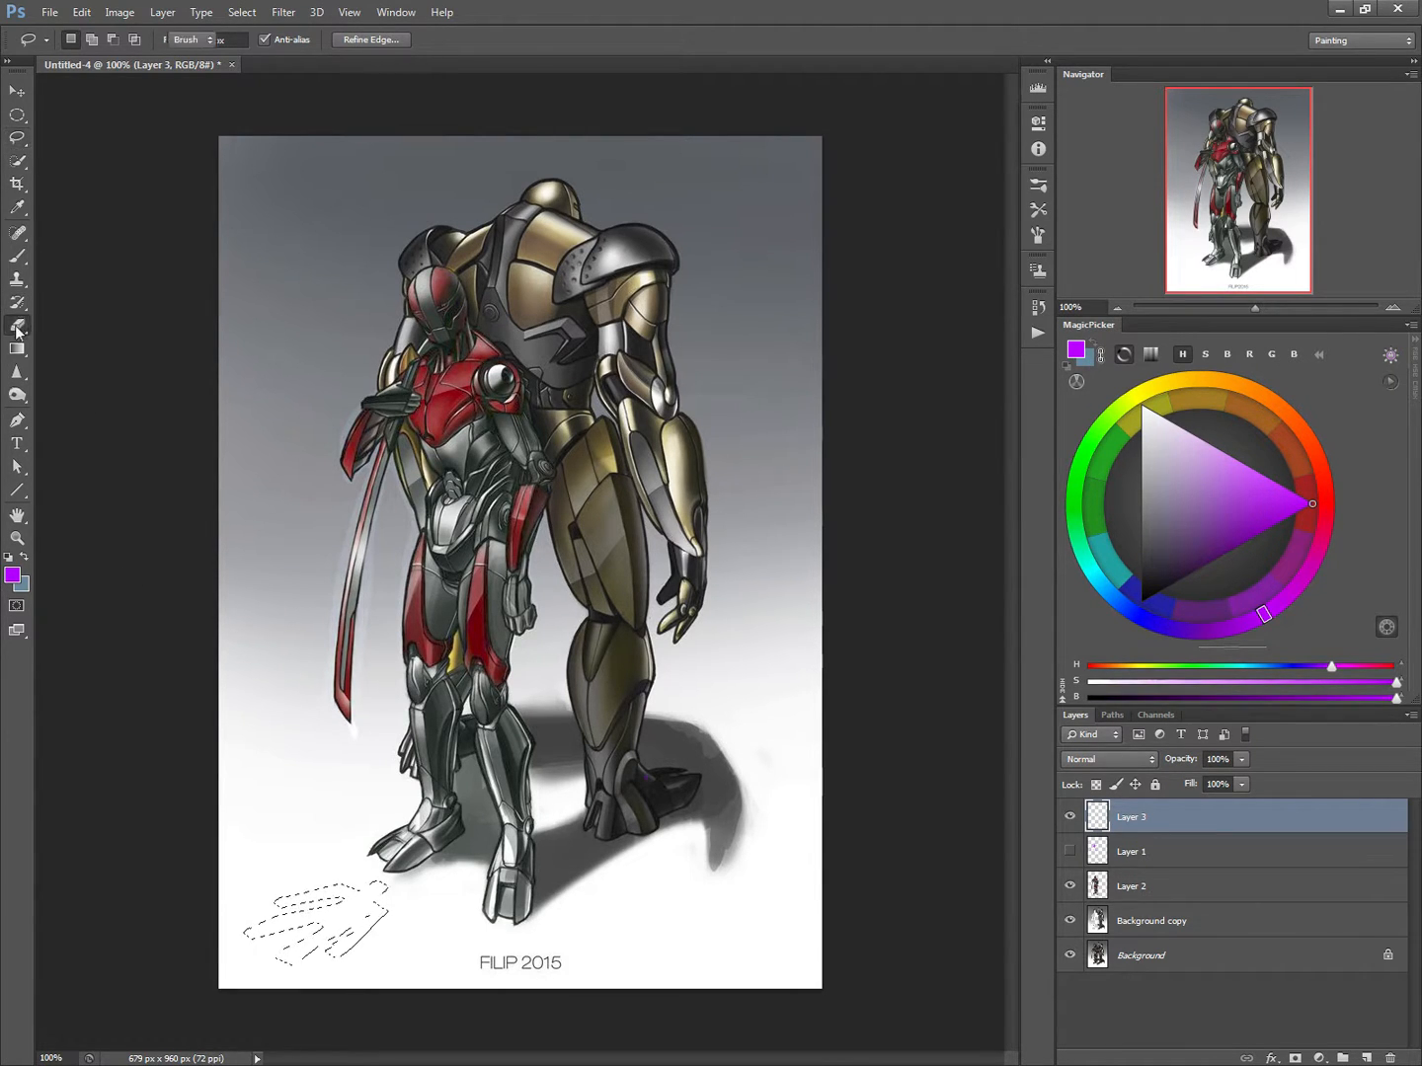
pyautogui.click(16, 324)
pyautogui.click(1155, 565)
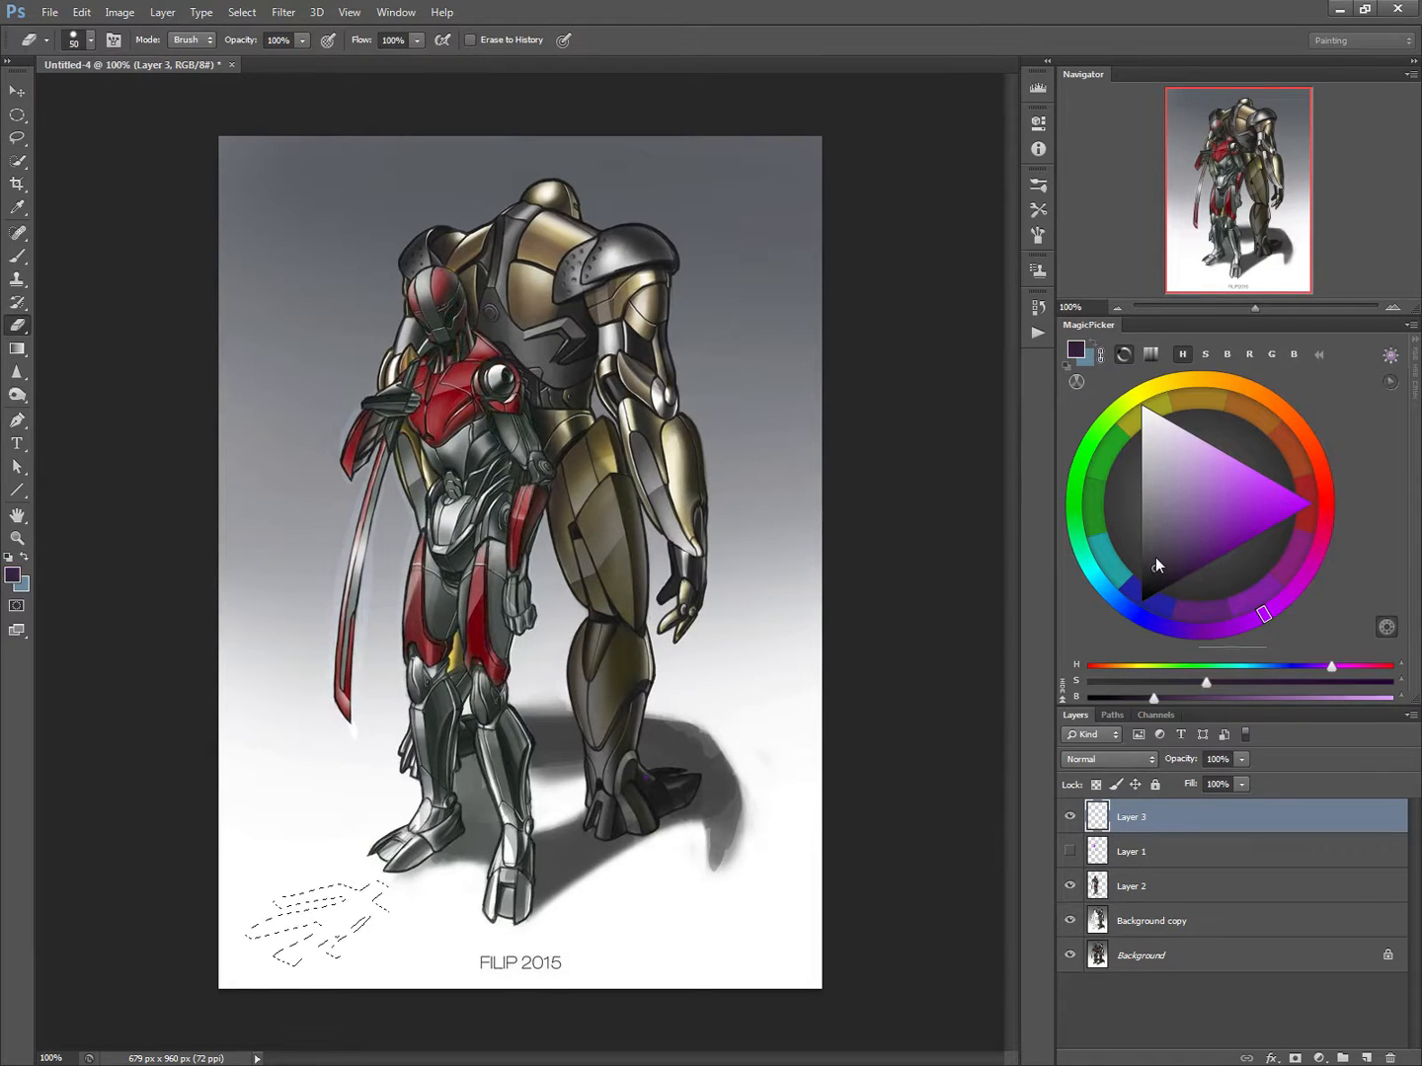
# Fill the claw-shaped selection with a dark-purple foreground-to-transparent gradient at 71% opacity, fading towards the foot, and deselect it.
pyautogui.click(22, 350)
pyautogui.moveTo(309, 923); pyautogui.dragTo(358, 879)
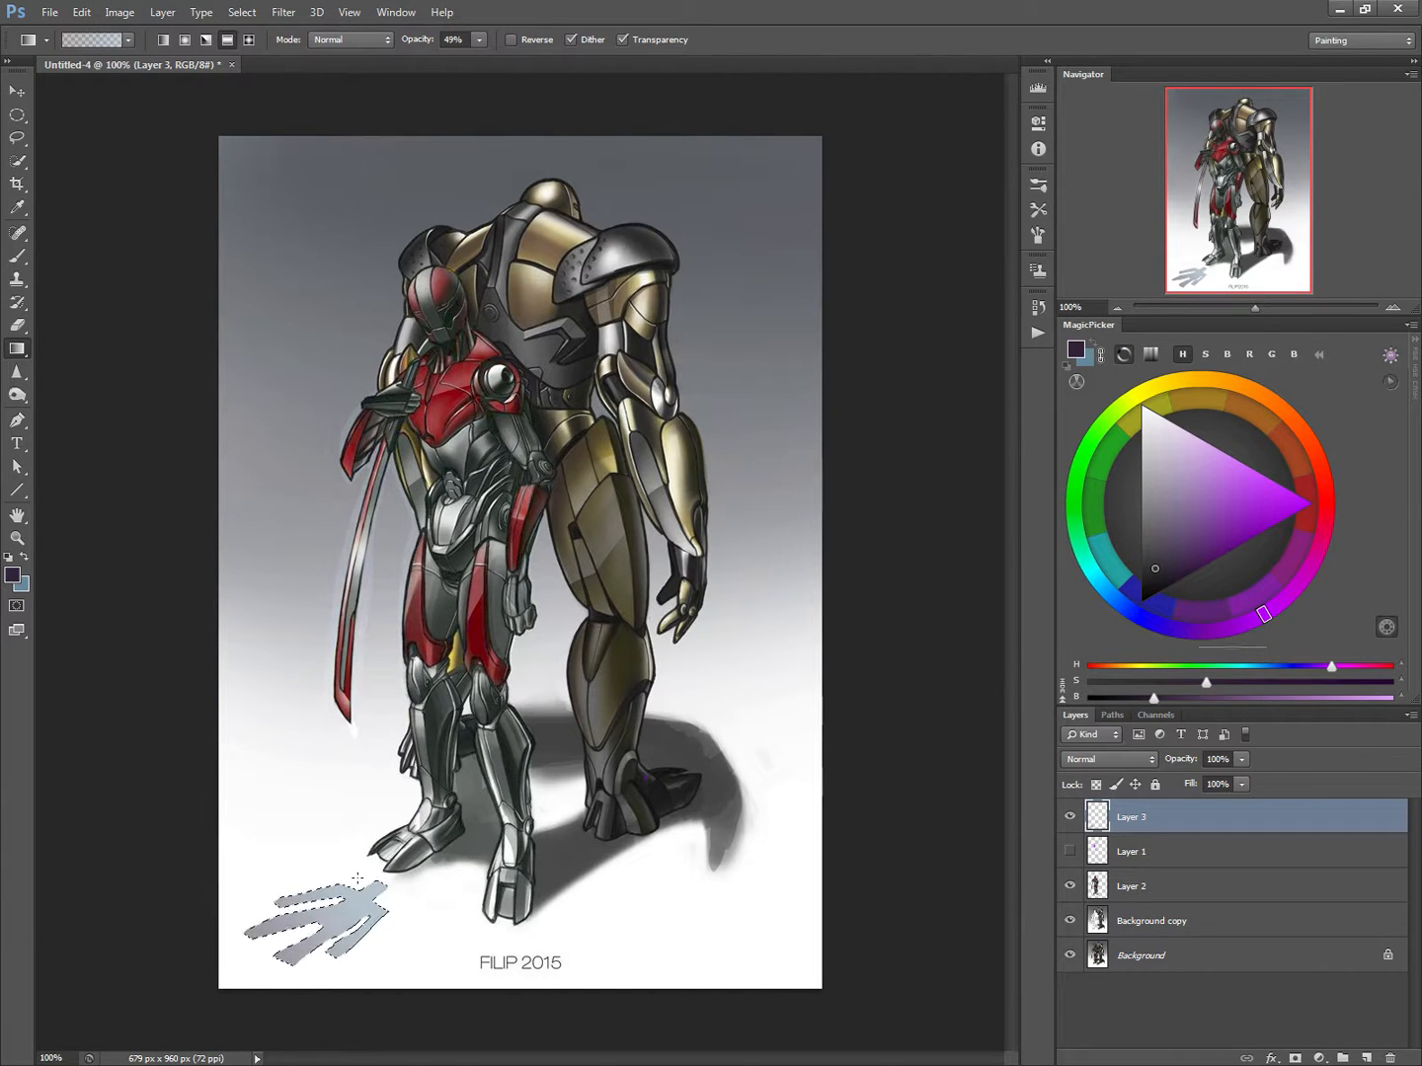
pyautogui.hotkey('ctrl', 'z')
pyautogui.moveTo(413, 43)
pyautogui.mouseDown()
pyautogui.moveTo(499, 42)
pyautogui.moveTo(399, 41)
pyautogui.mouseUp()
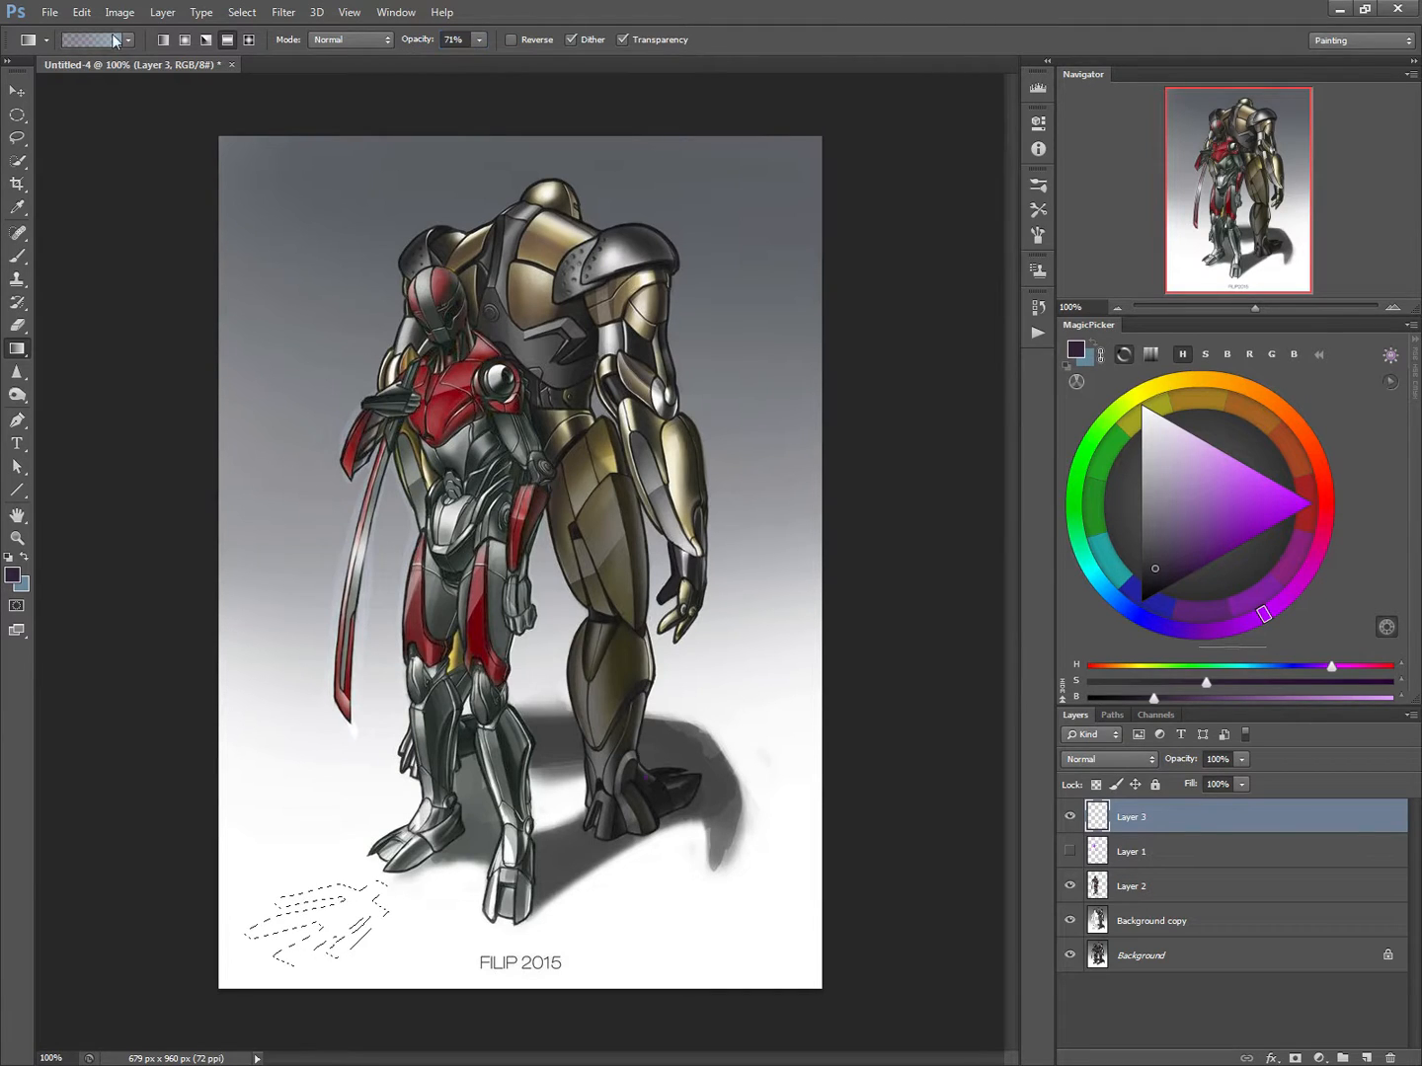
pyautogui.click(127, 40)
pyautogui.click(64, 78)
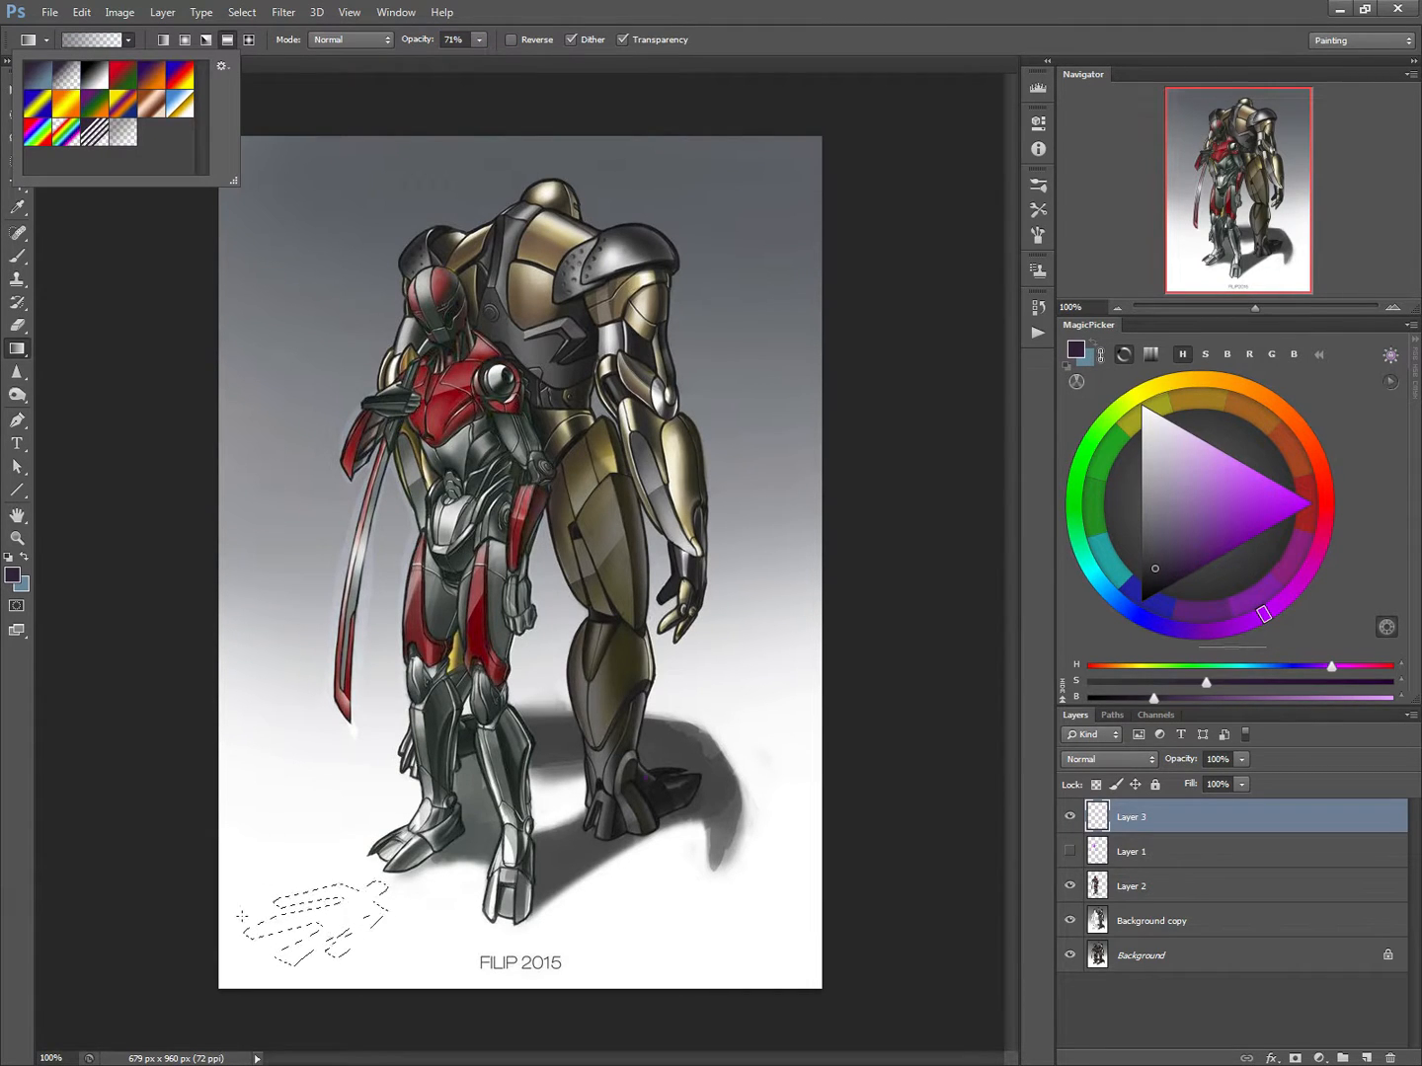
pyautogui.click(250, 959)
pyautogui.moveTo(358, 895)
pyautogui.mouseDown()
pyautogui.moveTo(356, 871)
pyautogui.moveTo(377, 900)
pyautogui.mouseUp()
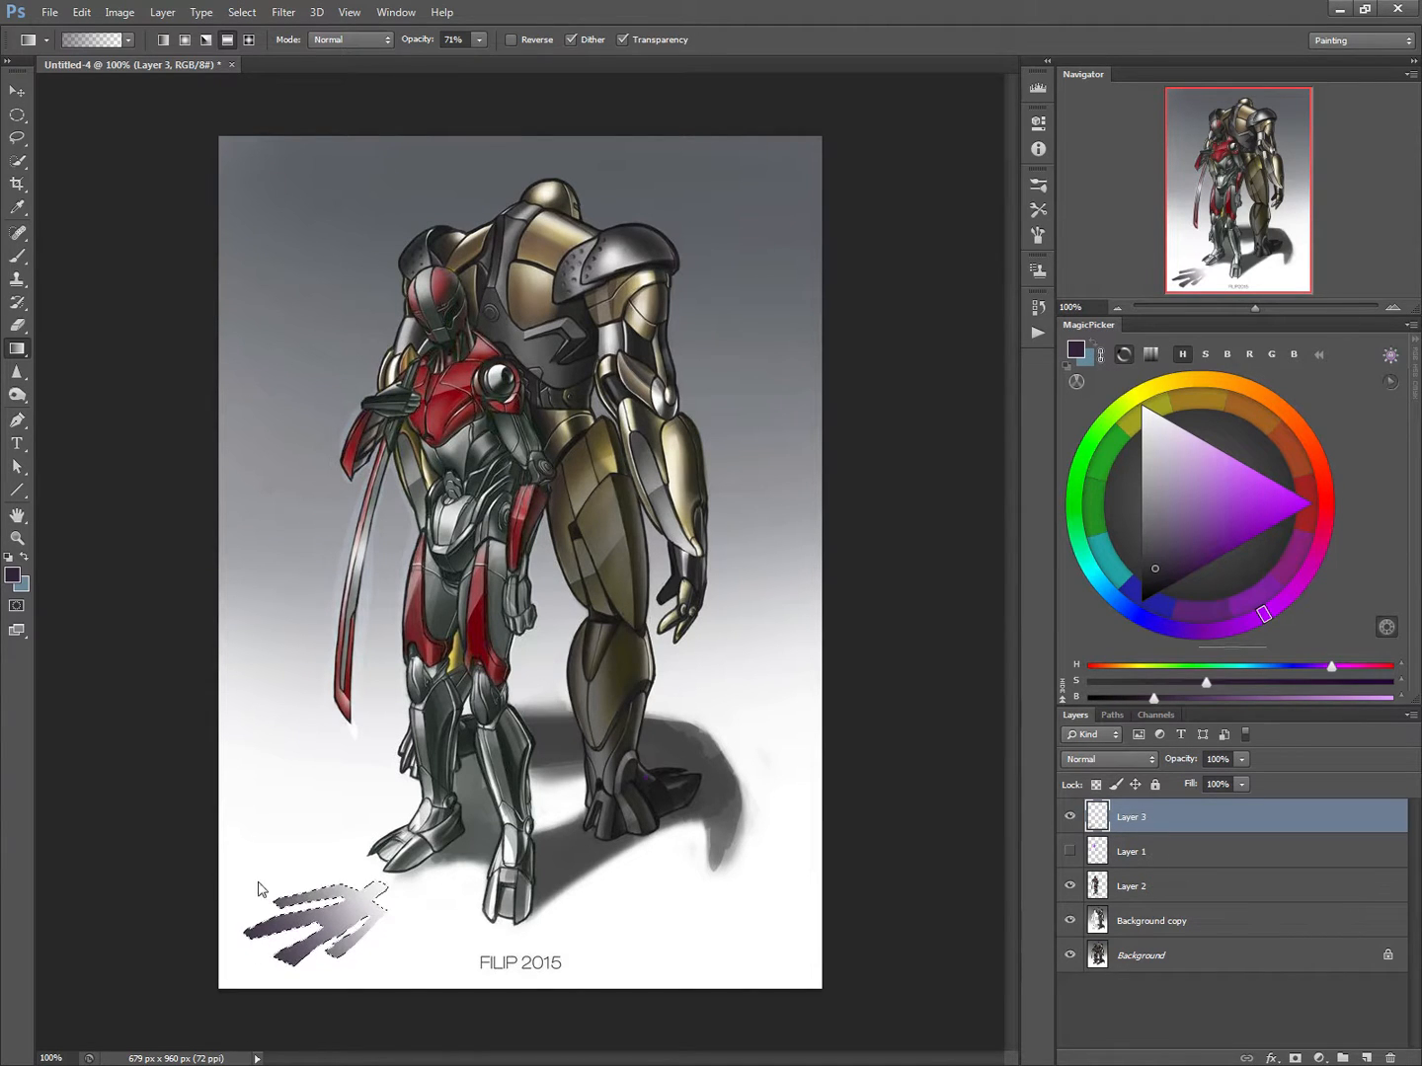
pyautogui.hotkey('ctrl', 'd')
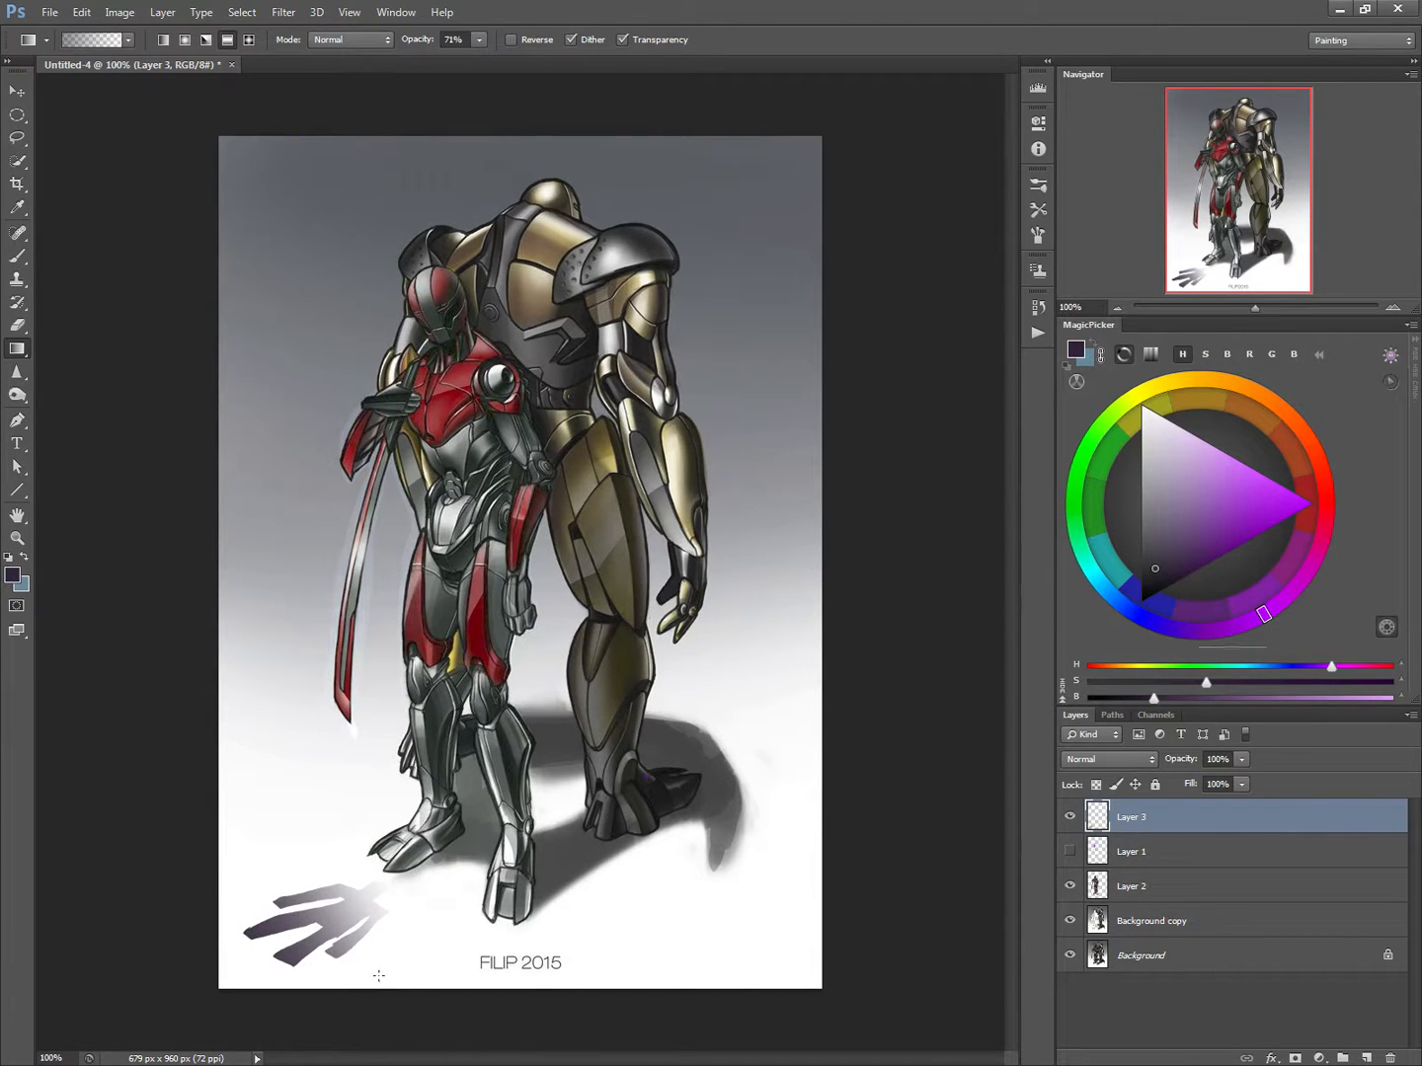